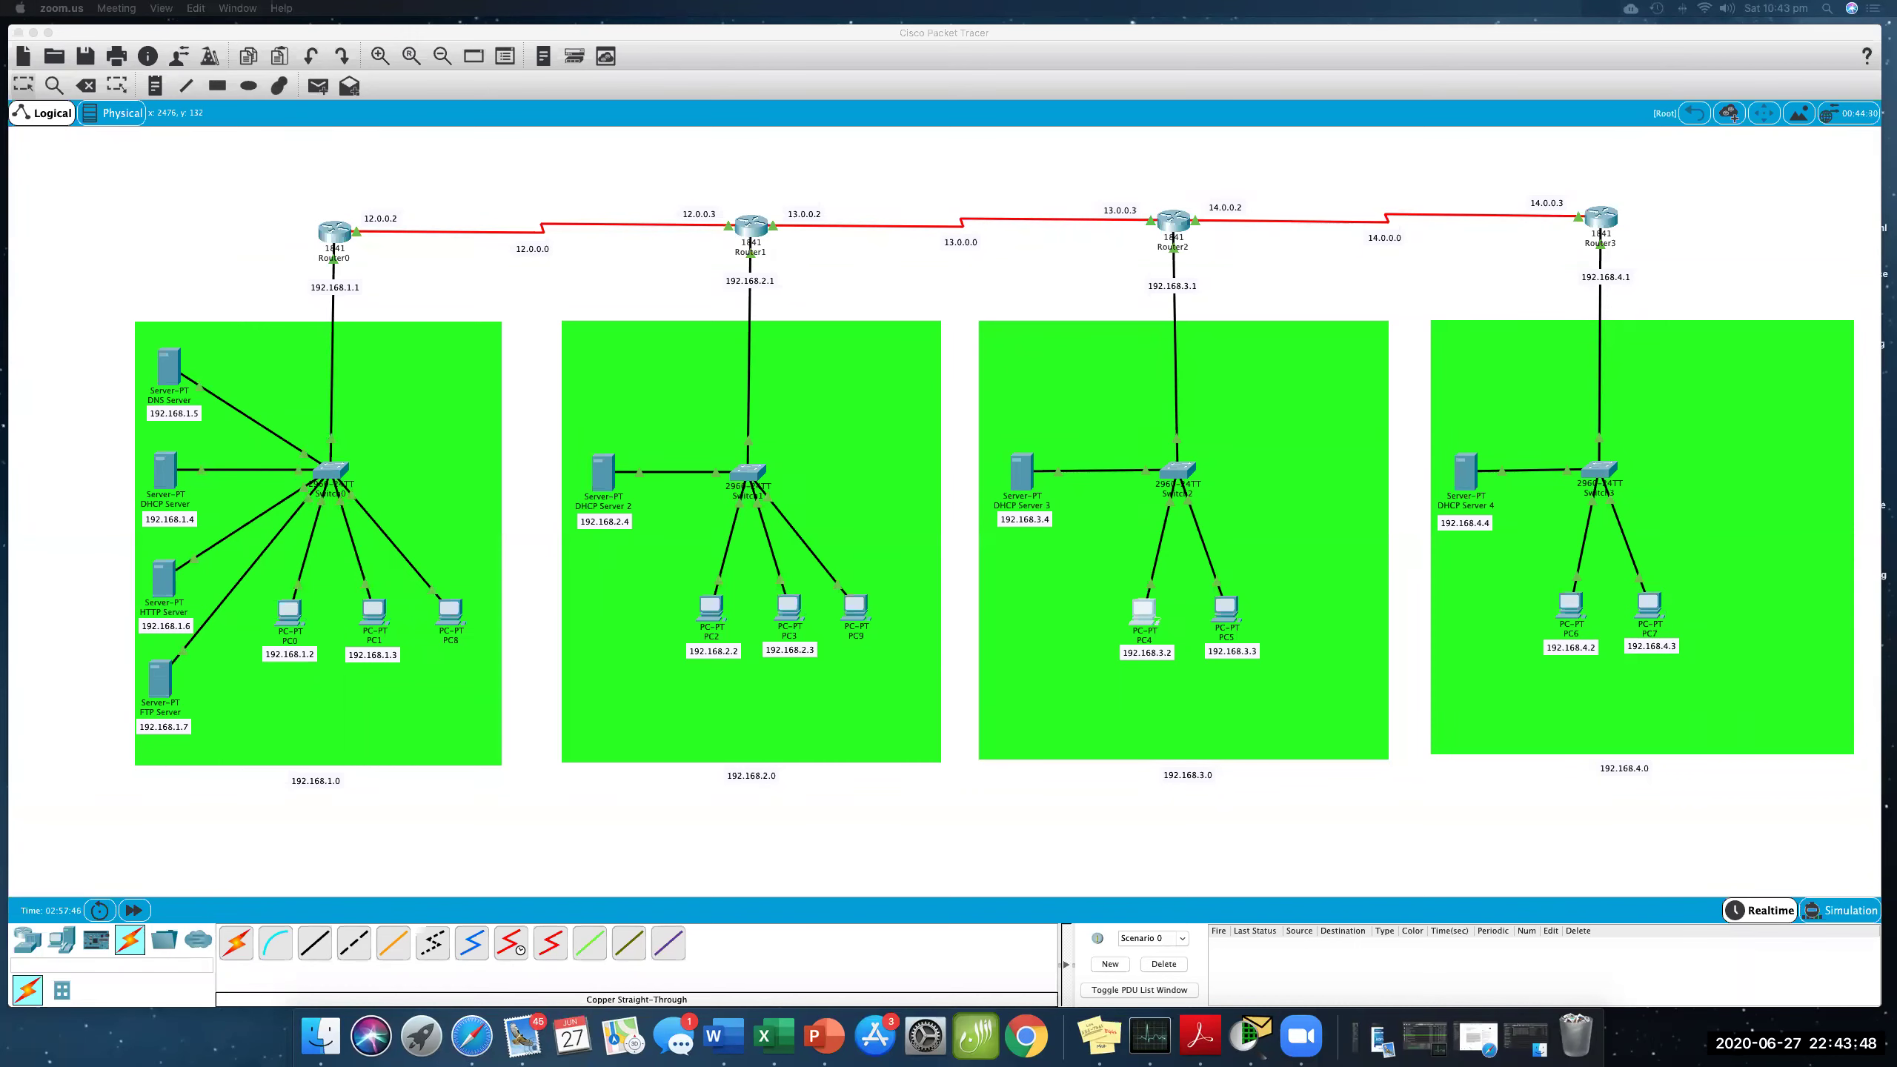
- Add a new server to the 192.168.1.0 network area and place it beside the DNS Server
{"action": "left_click", "coordinate": [61, 943]}
{"action": "left_click", "coordinate": [62, 943]}
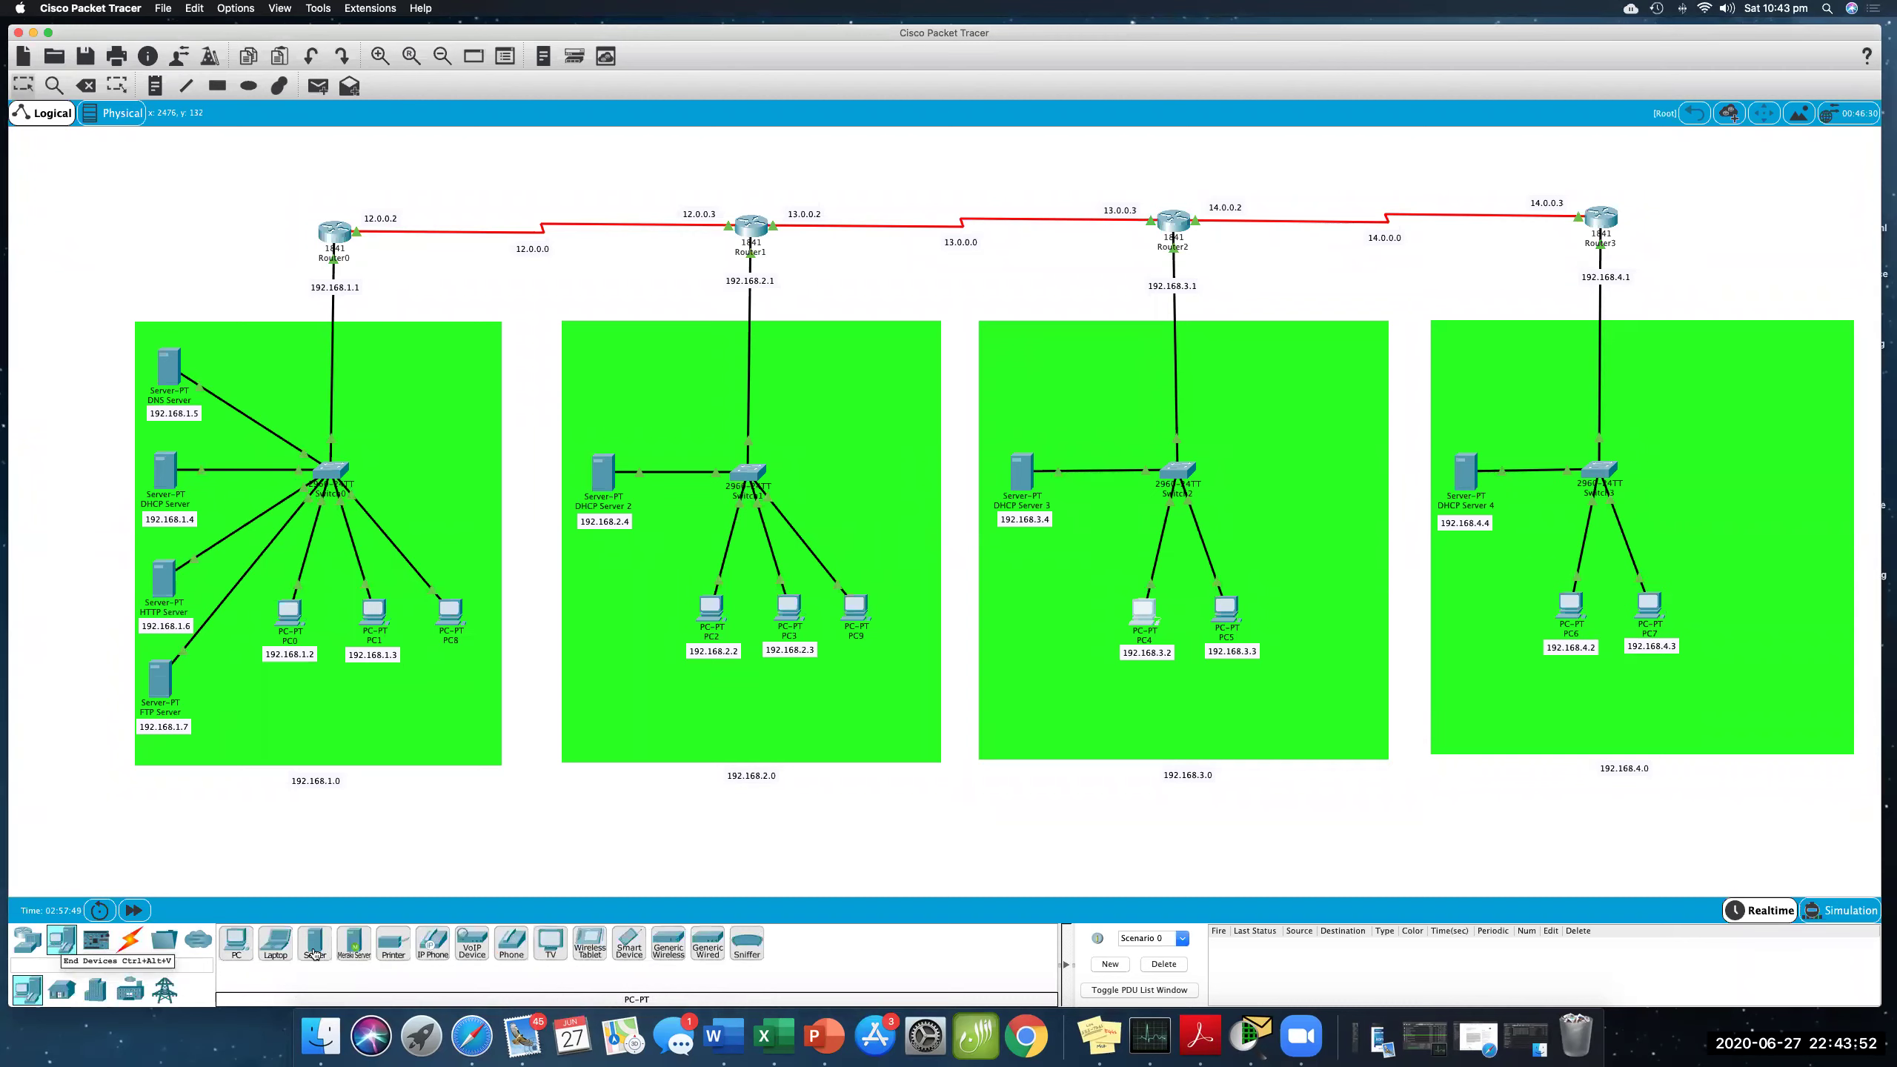
{"action": "left_click_drag", "start_coordinate": [315, 949], "coordinate": [229, 688]}
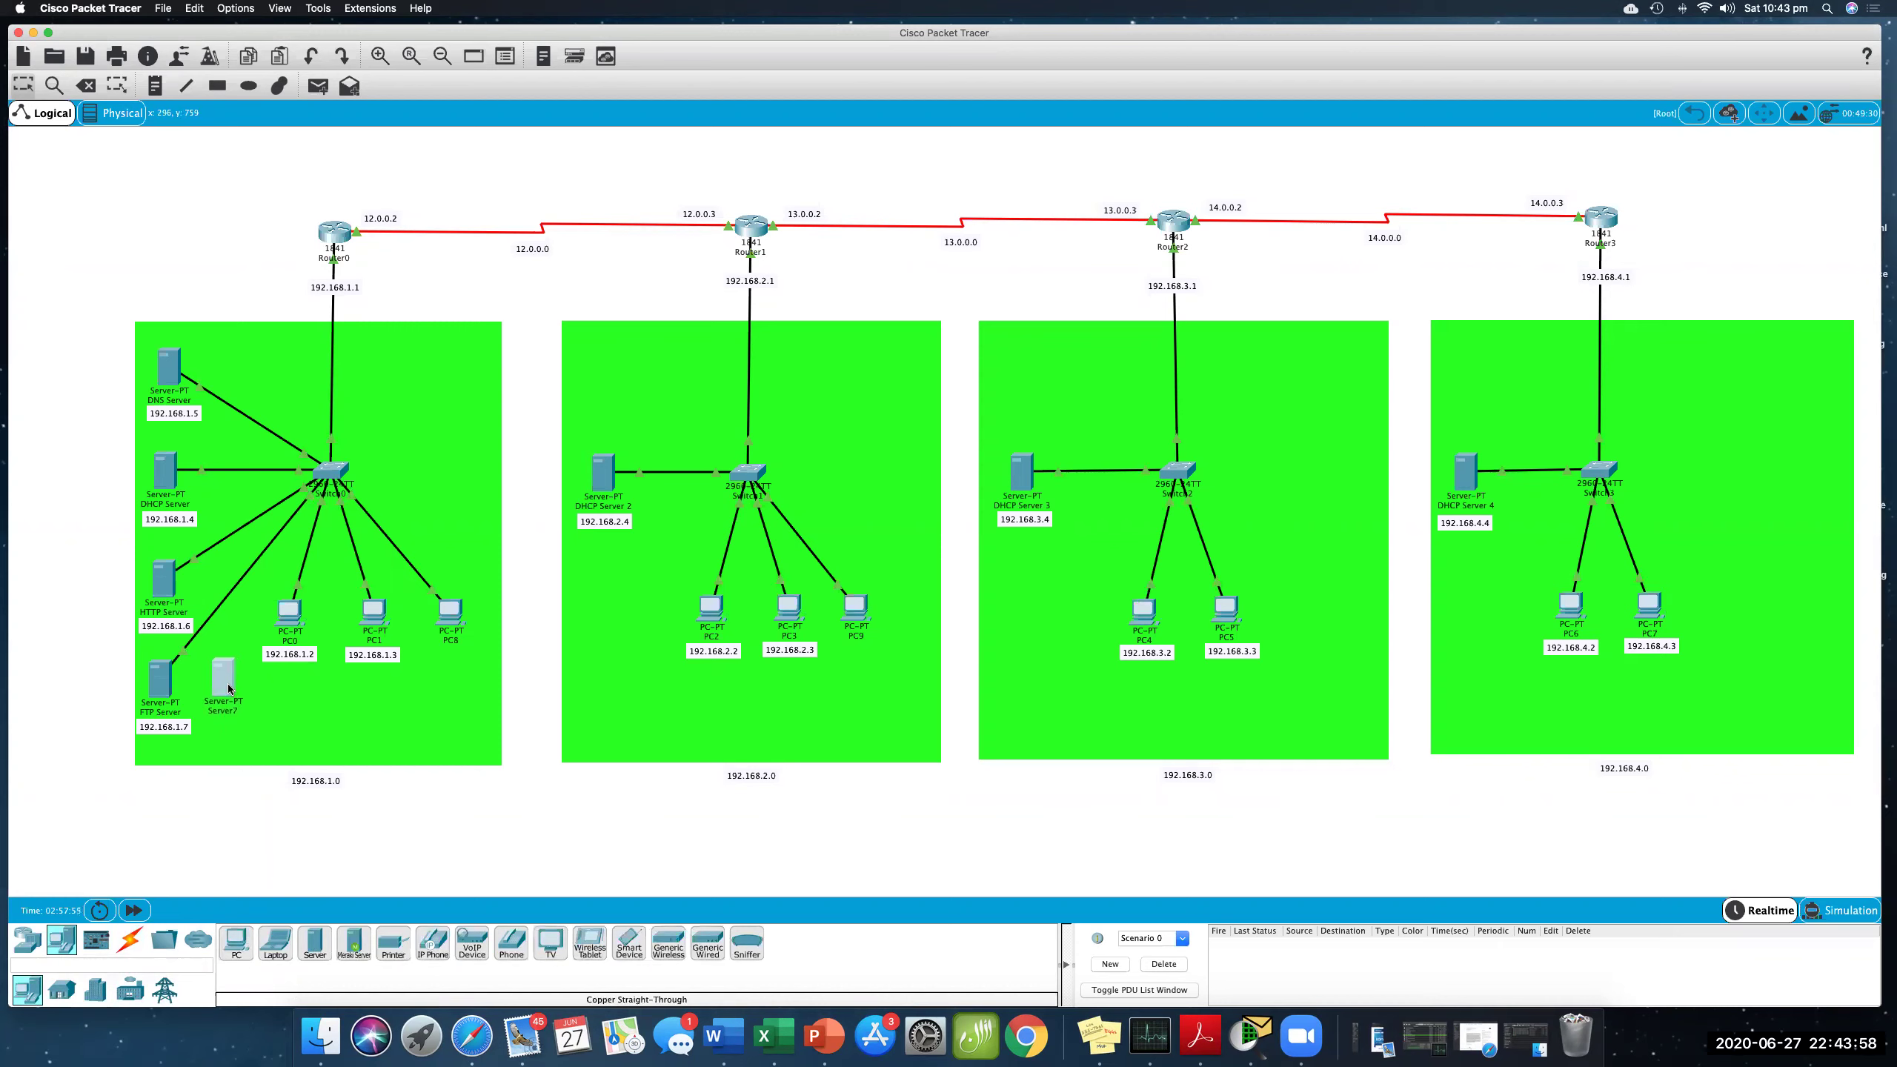
{"action": "left_click", "coordinate": [282, 687]}
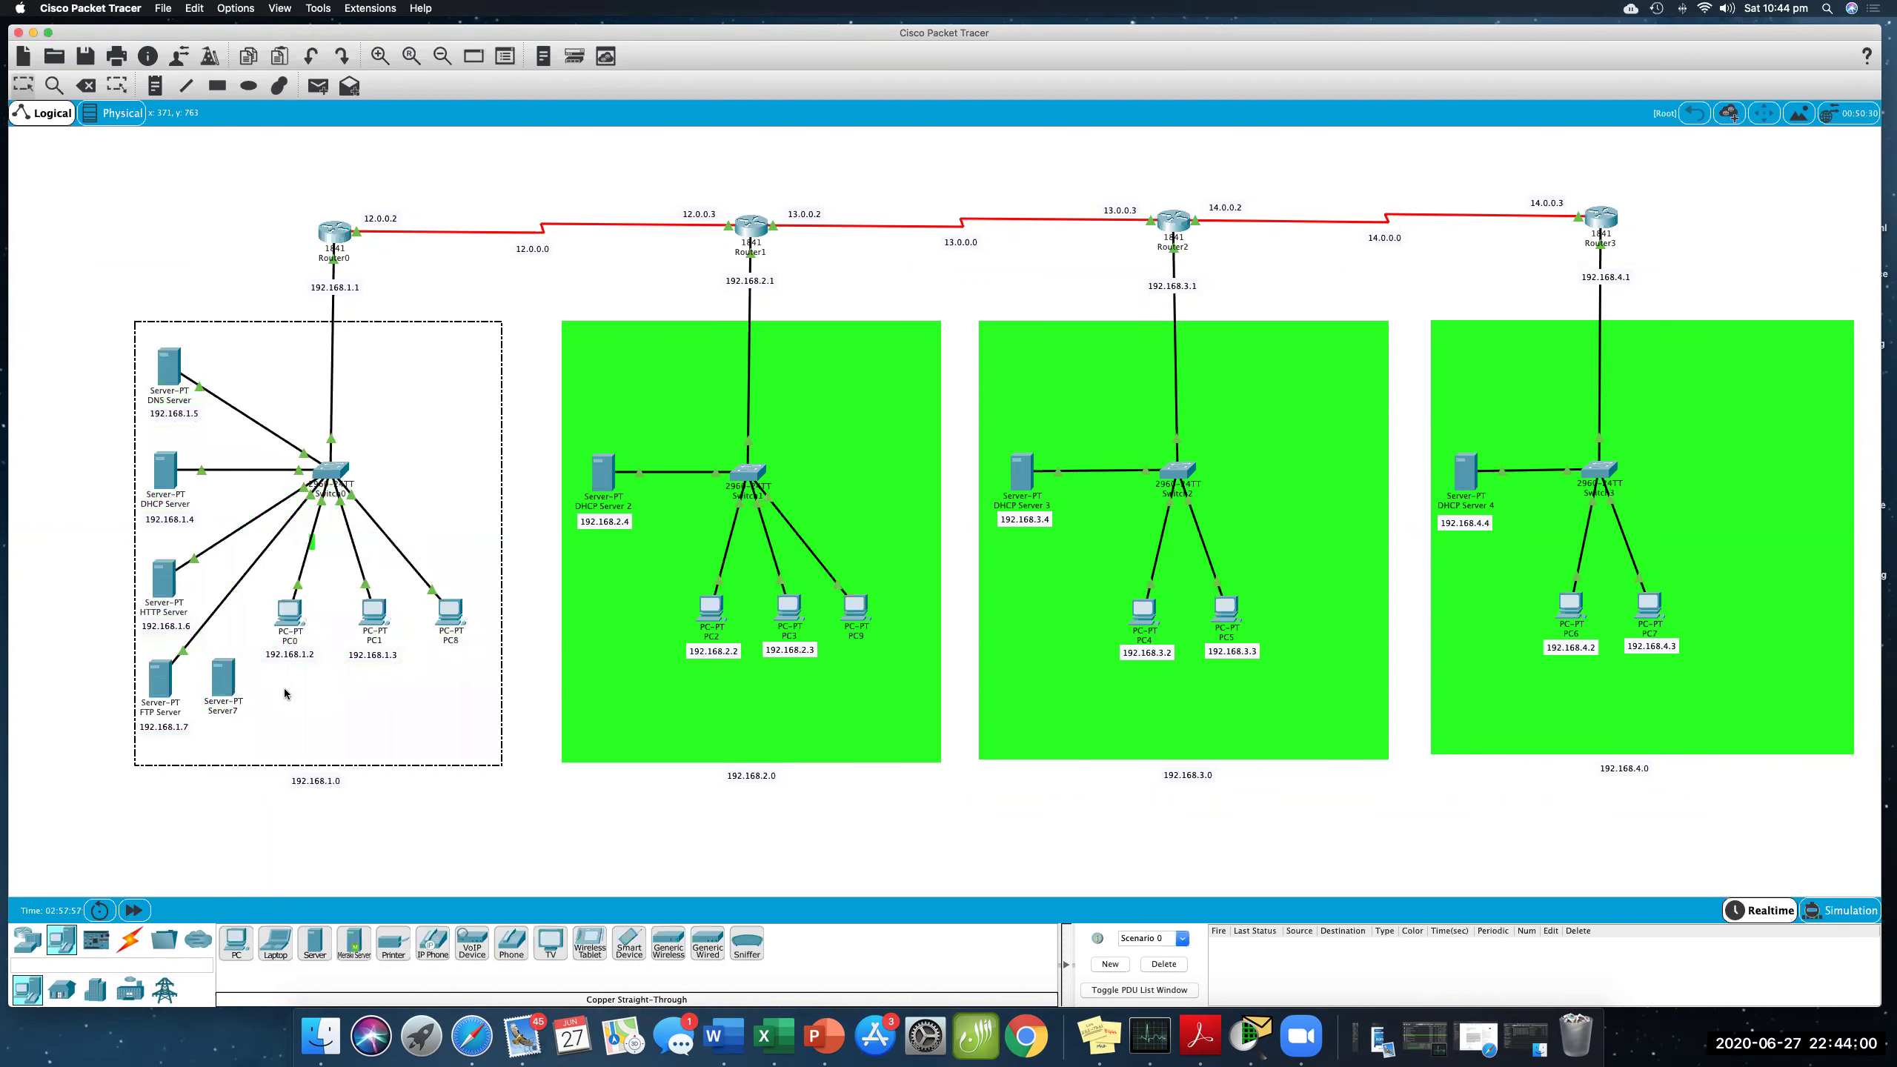
{"action": "left_click_drag", "start_coordinate": [224, 679], "coordinate": [267, 349]}
- Rename the newly added server as Mail Server
{"action": "left_click", "coordinate": [261, 384]}
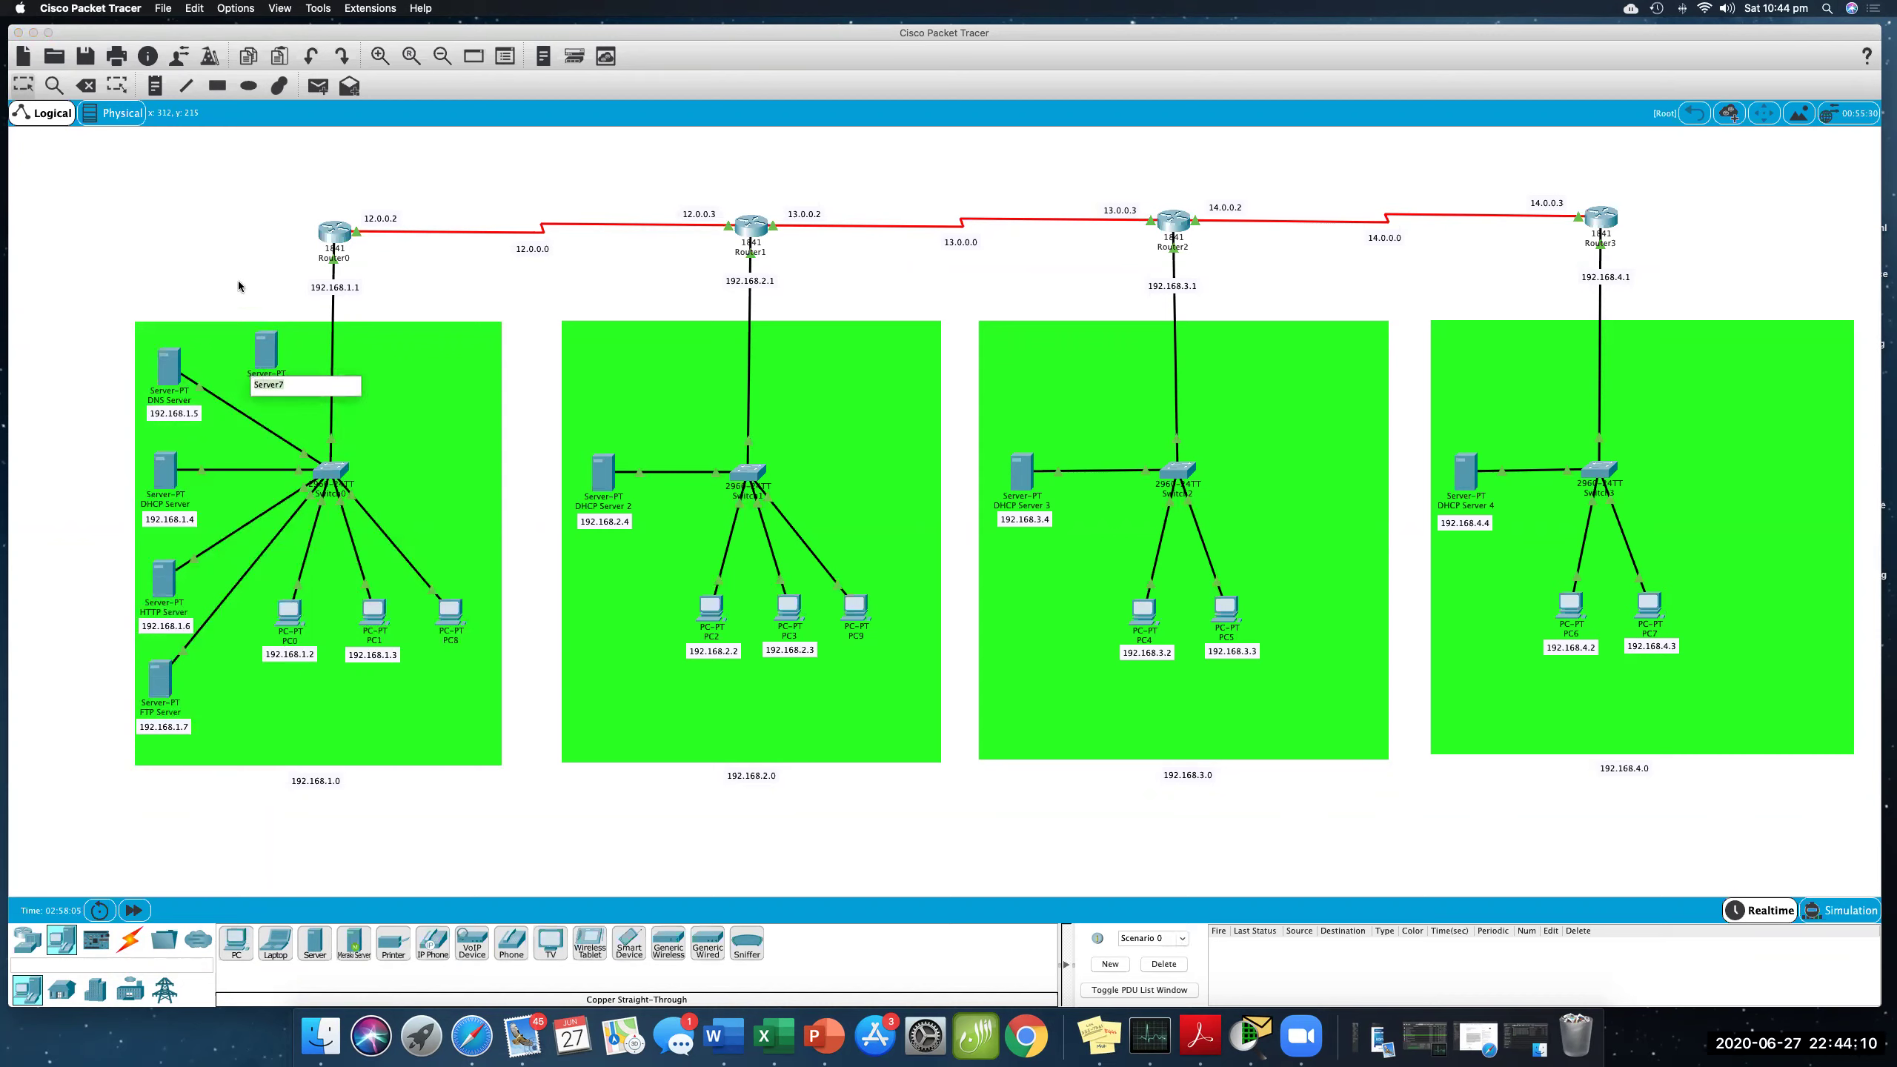
{"action": "type", "text": "Mail Serv"}
{"action": "scroll", "coordinate": [239, 286], "scroll_direction": "down", "scroll_amount": 2}
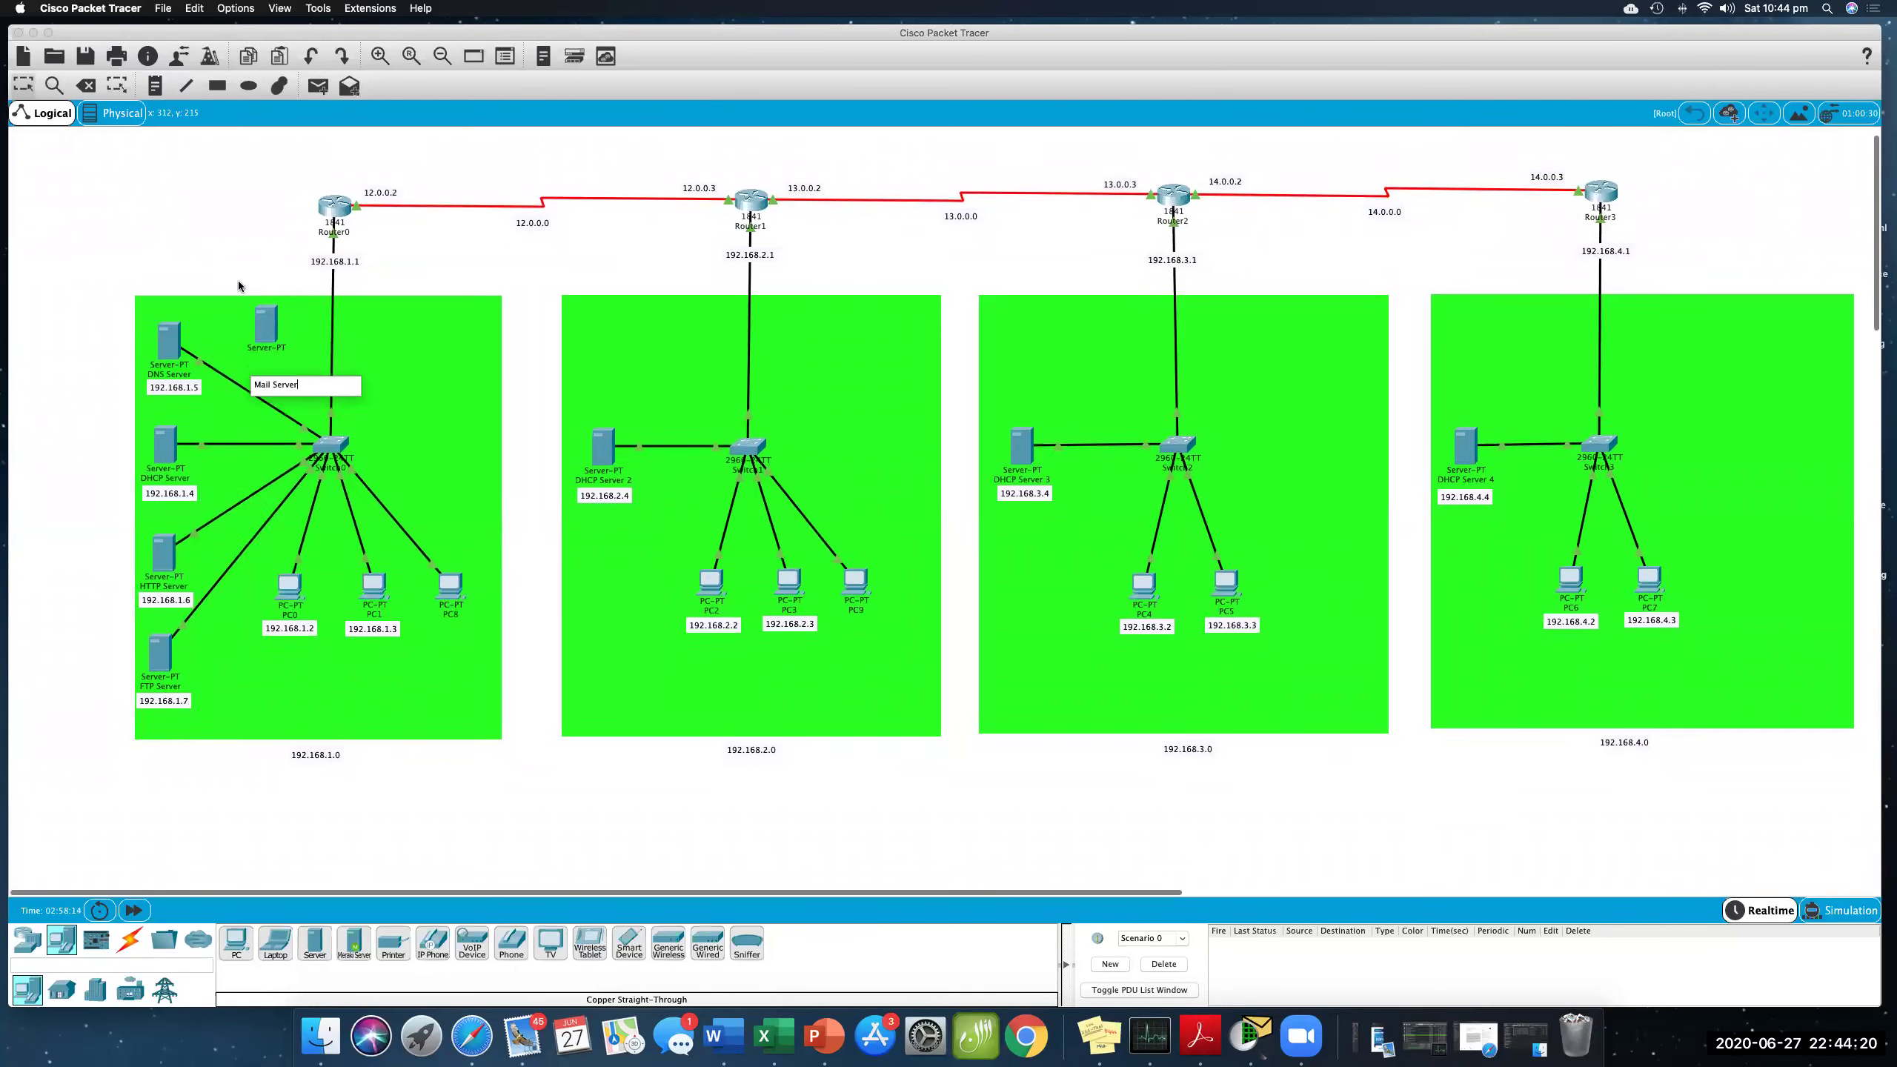
{"action": "key", "text": "Return"}
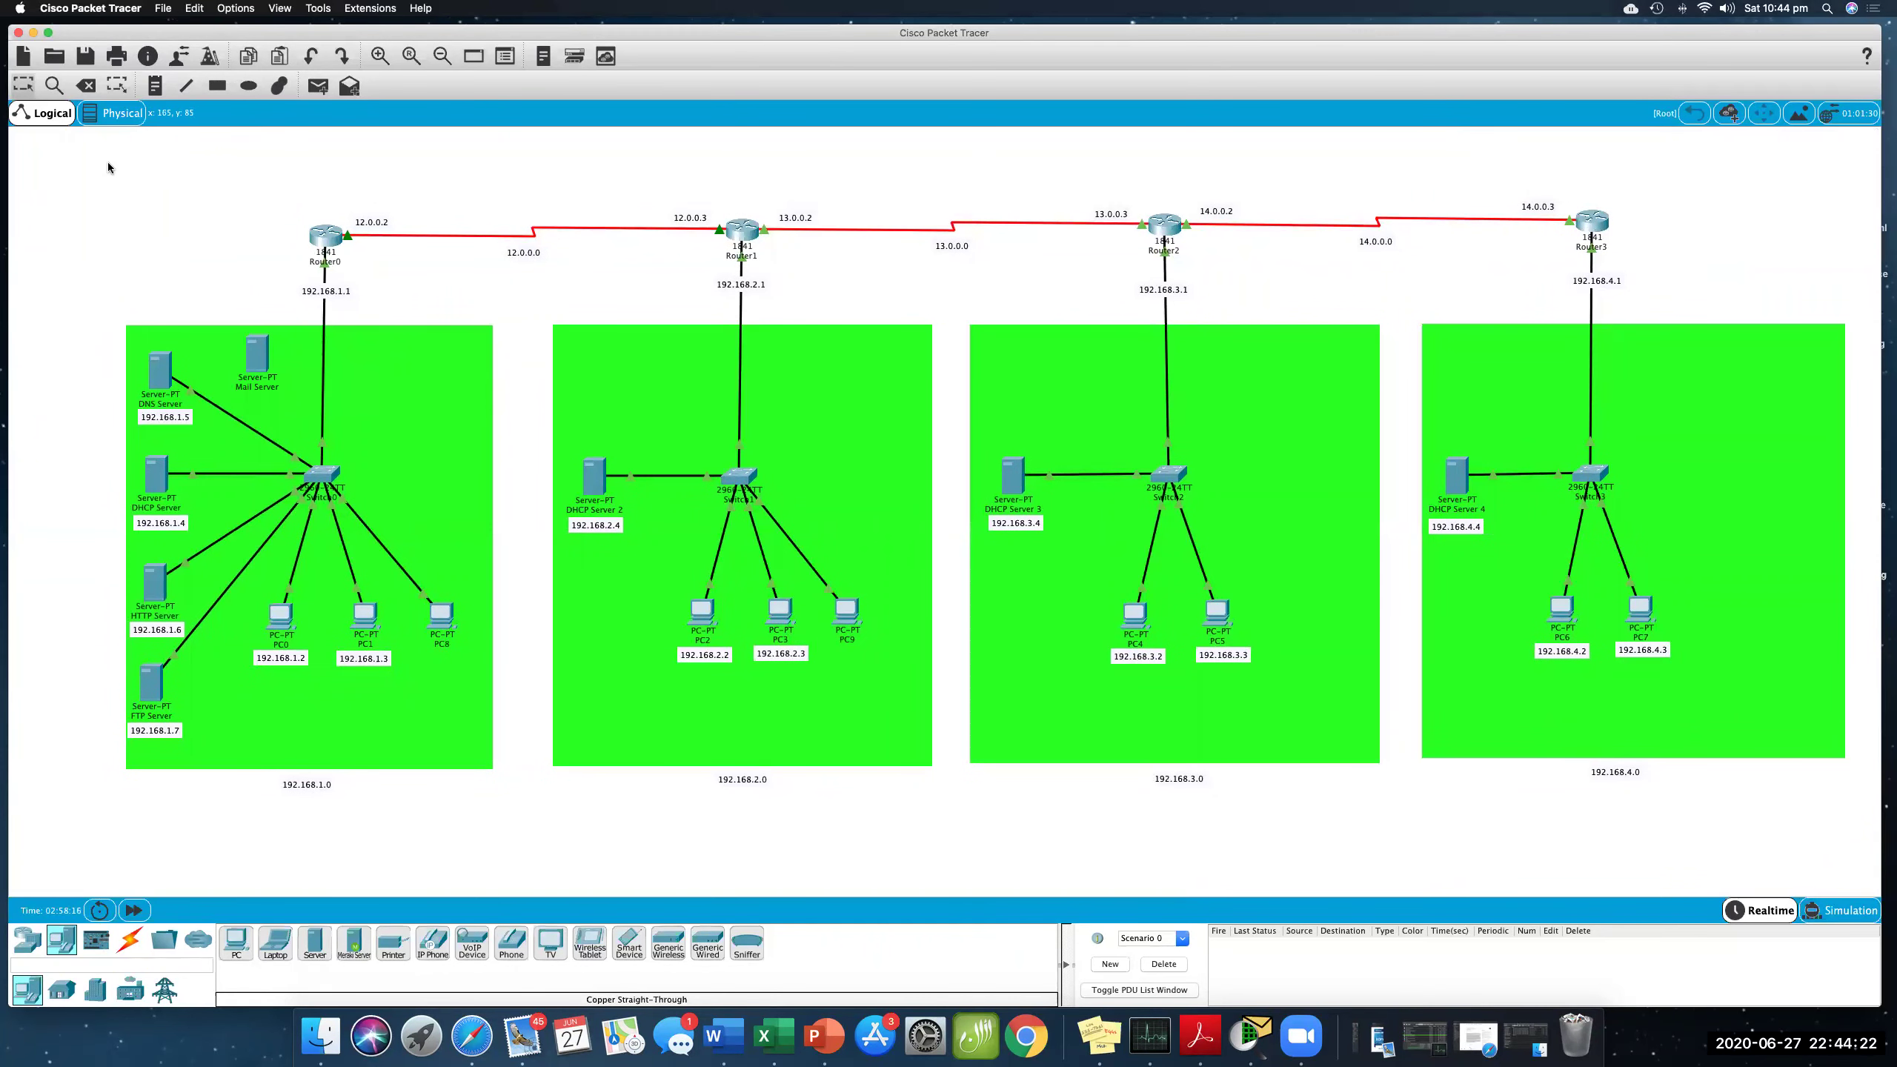
- Add a text note reading 192.168.1.8 and position it directly under the Mail Server's name
{"action": "left_click", "coordinate": [148, 91]}
{"action": "left_click", "coordinate": [242, 405]}
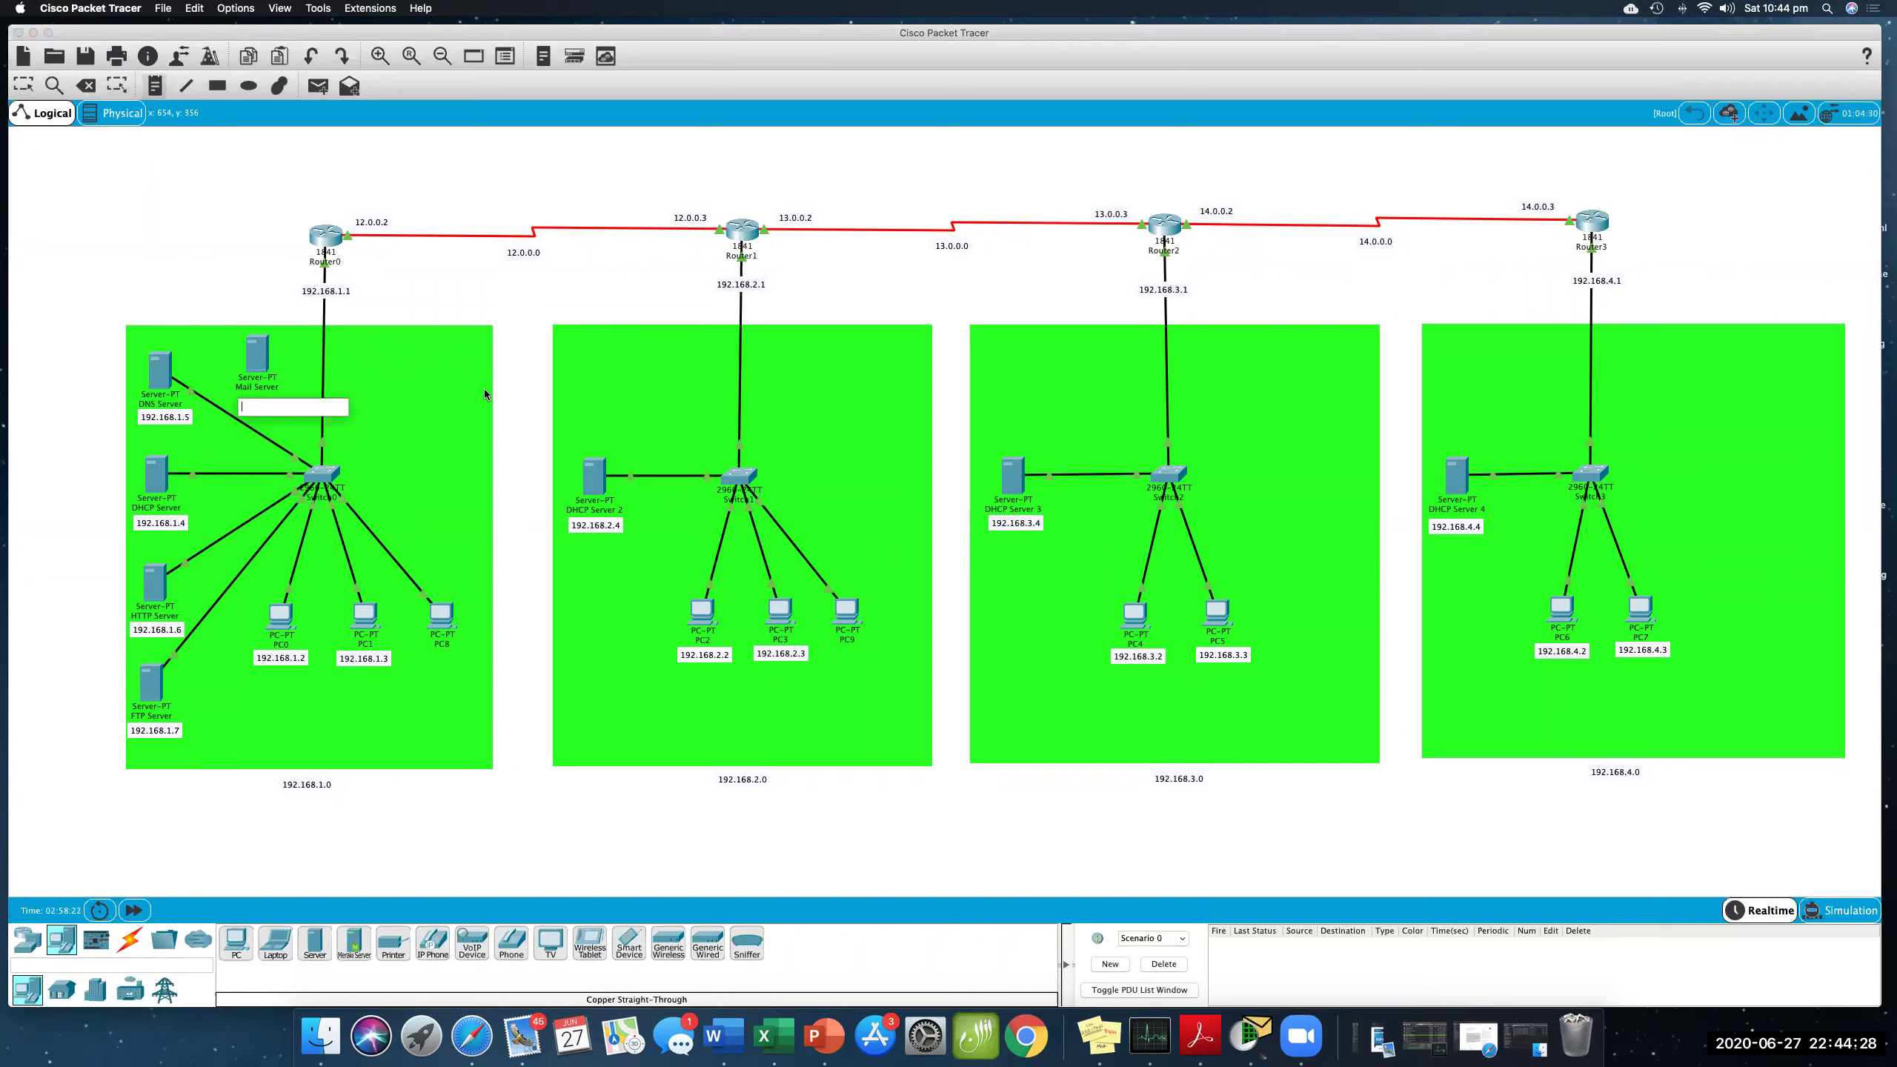
{"action": "type", "text": "19"}
{"action": "type", "text": "2.168.1.8"}
{"action": "left_click", "coordinate": [207, 196]}
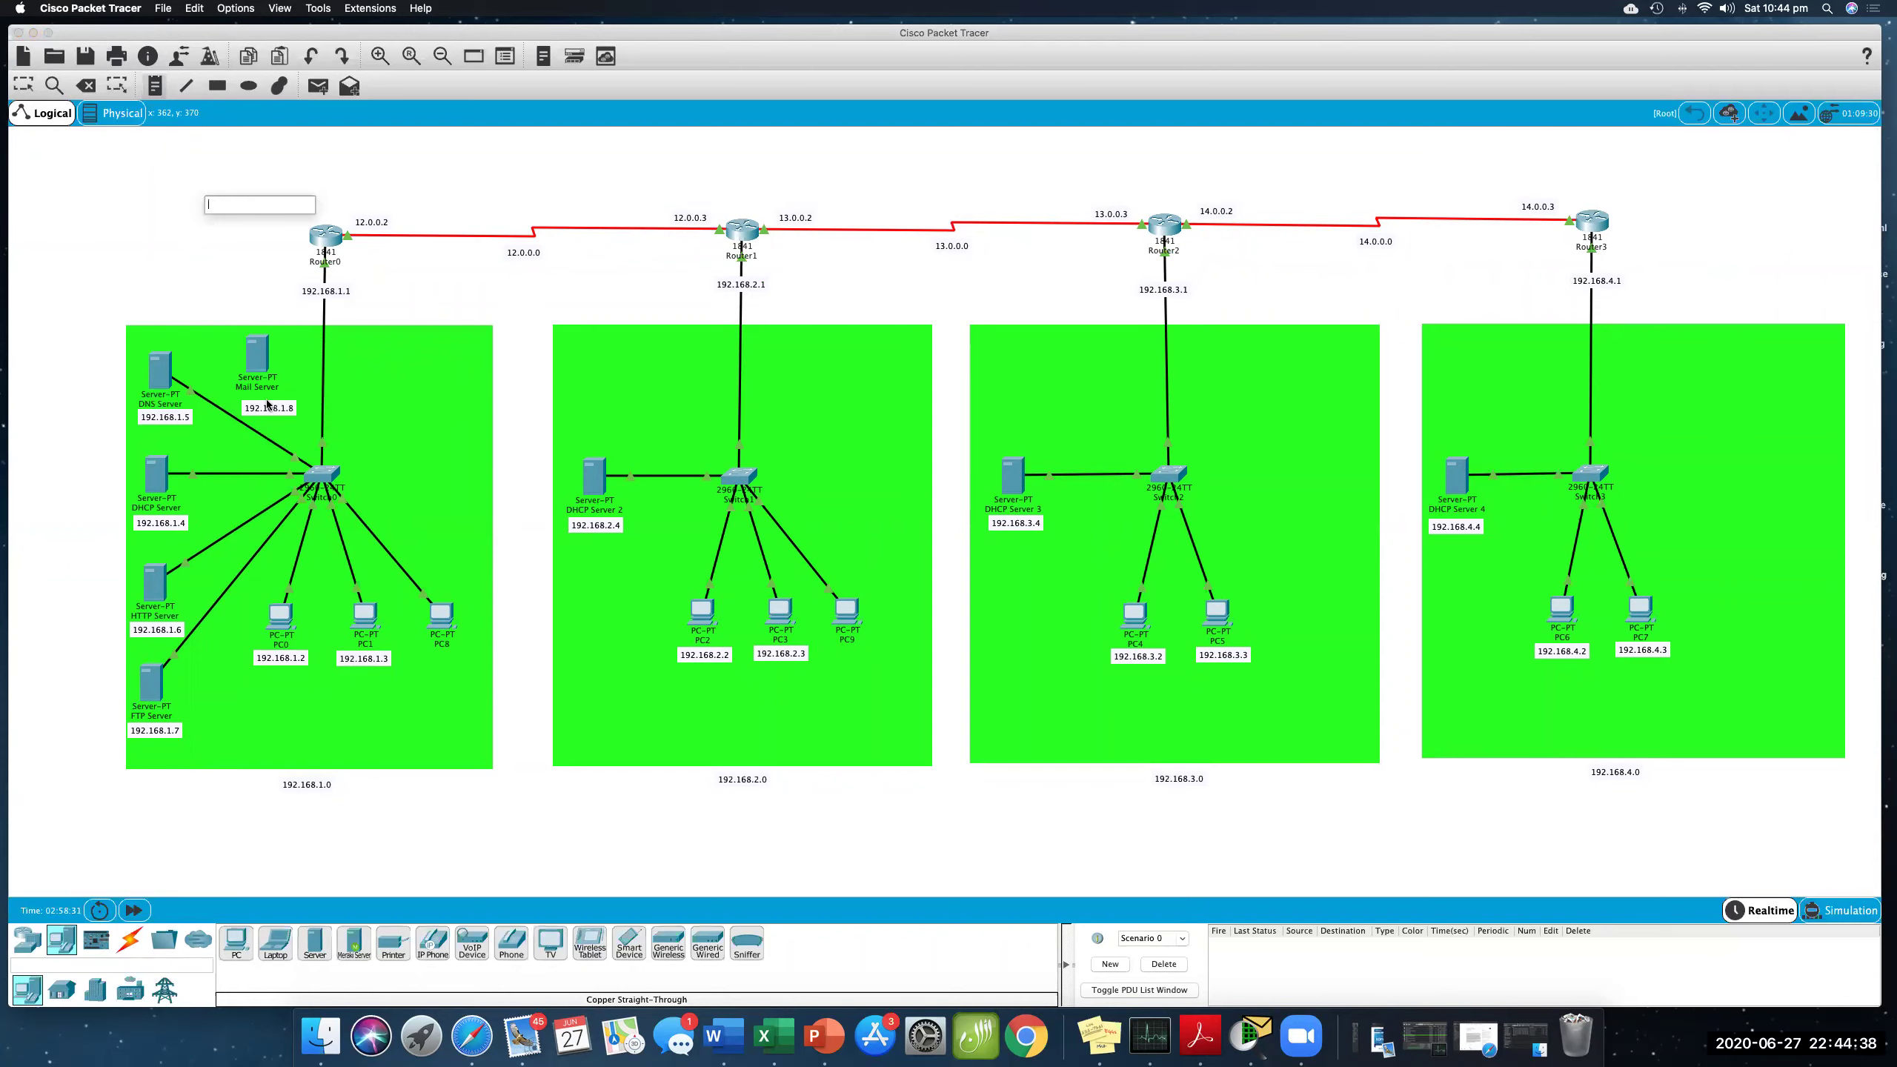
{"action": "left_click", "coordinate": [31, 89]}
{"action": "left_click_drag", "start_coordinate": [288, 408], "coordinate": [281, 400]}
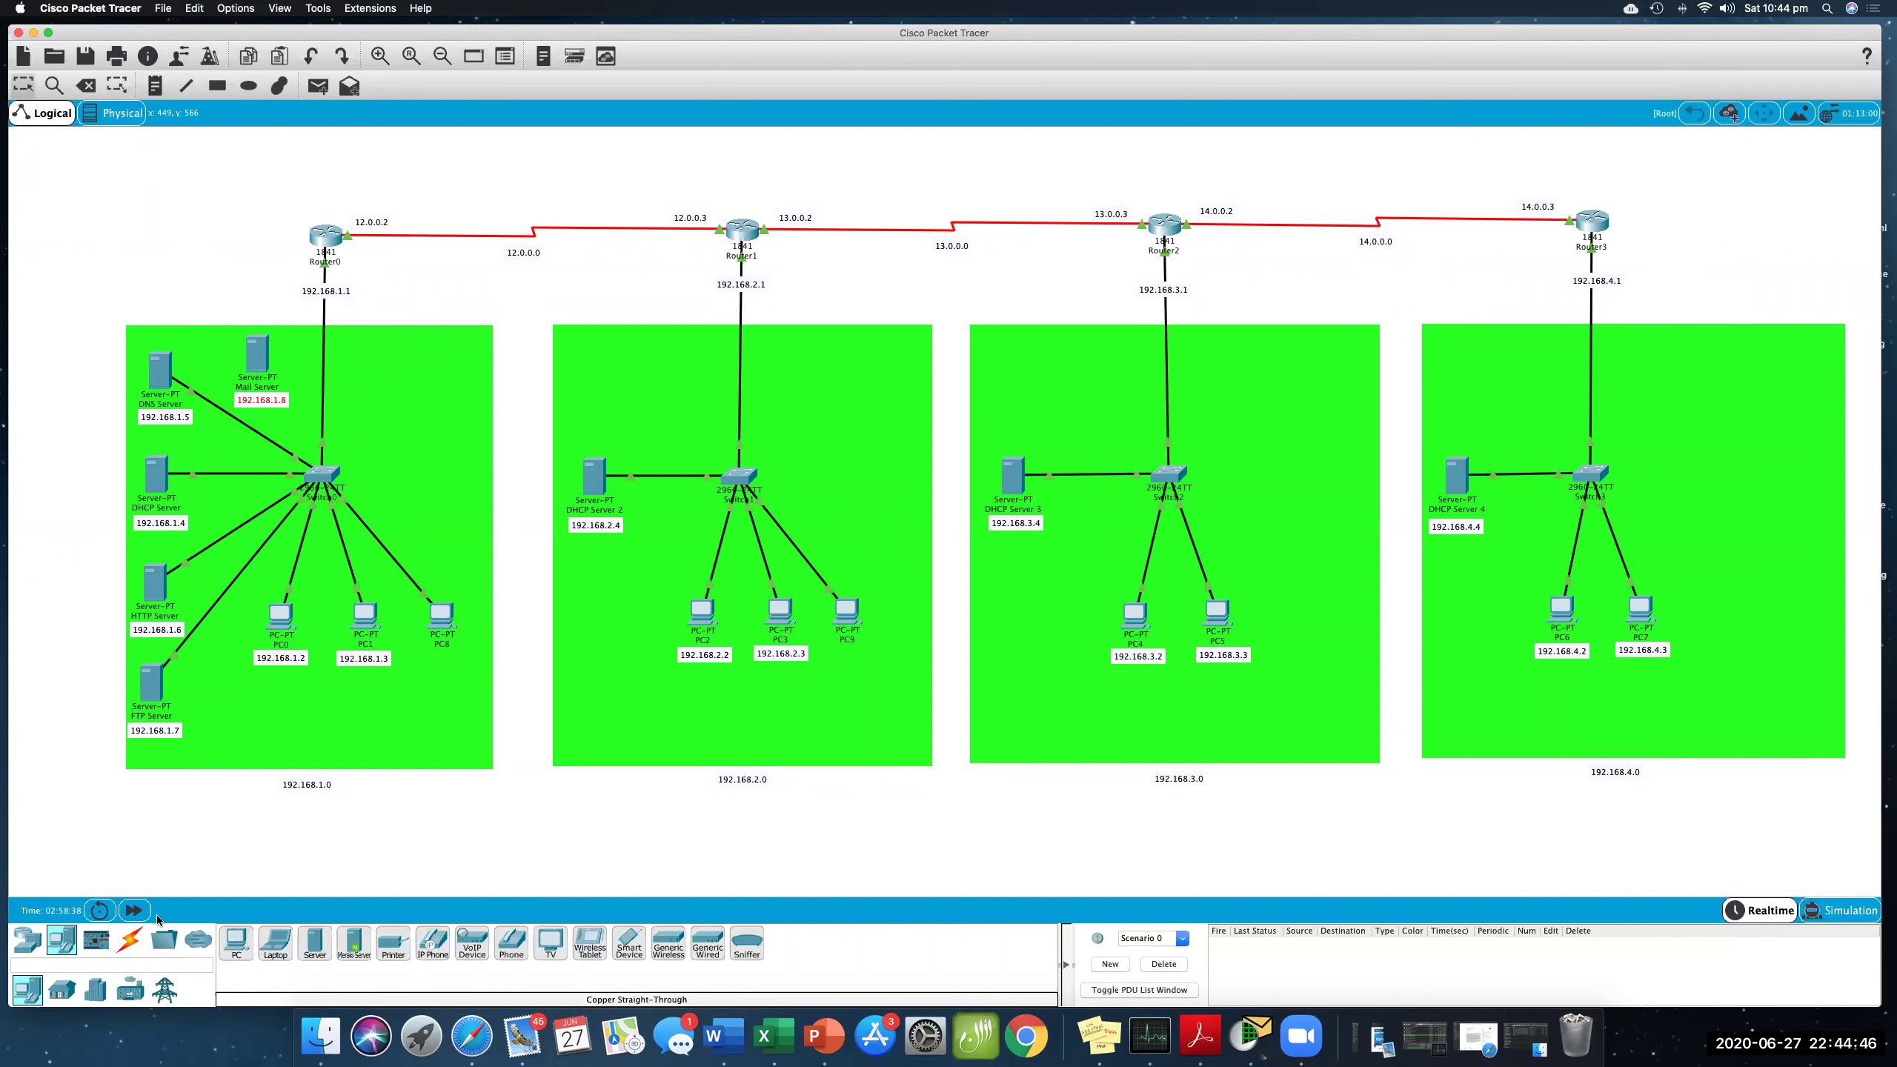
- Connect the Mail Server to port FastEthernet0/9 of the switch in the 192.168.1.0 network with a copper straight-through cable
{"action": "left_click", "coordinate": [130, 941]}
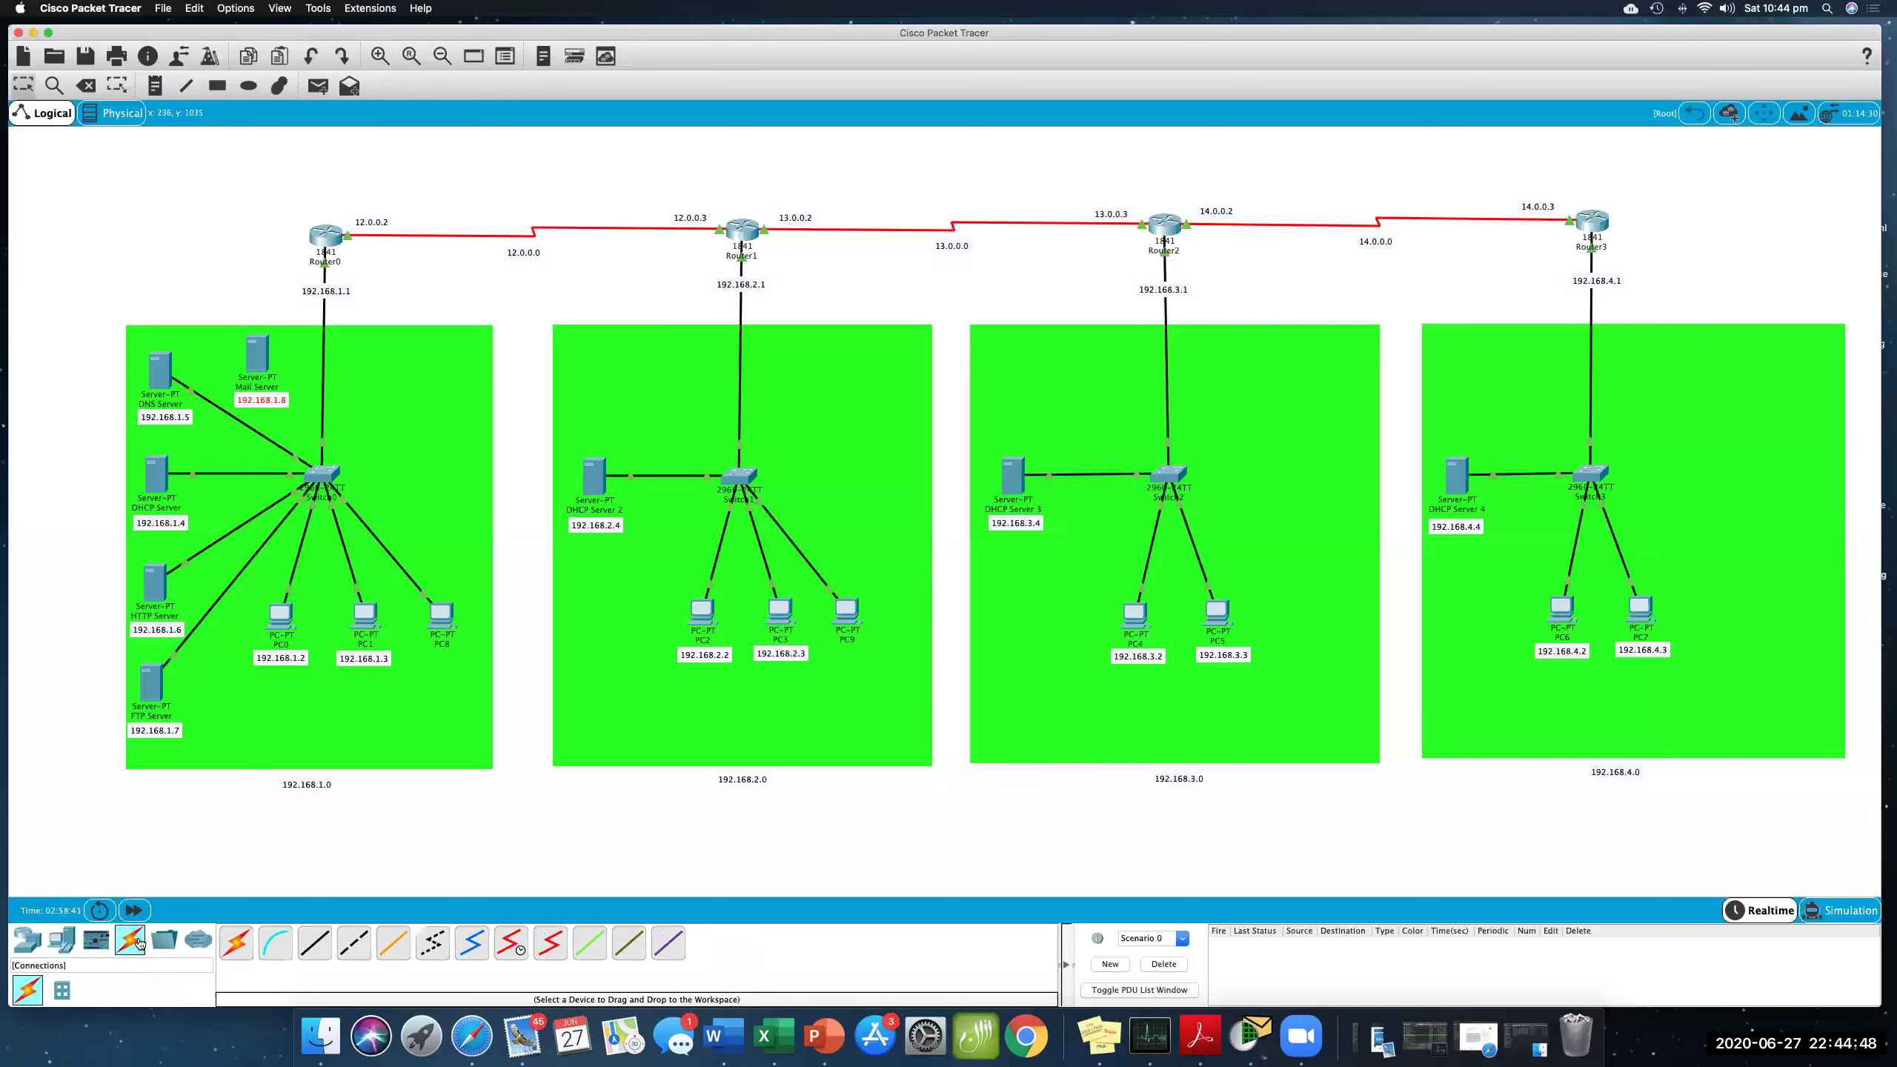
{"action": "left_click", "coordinate": [314, 945]}
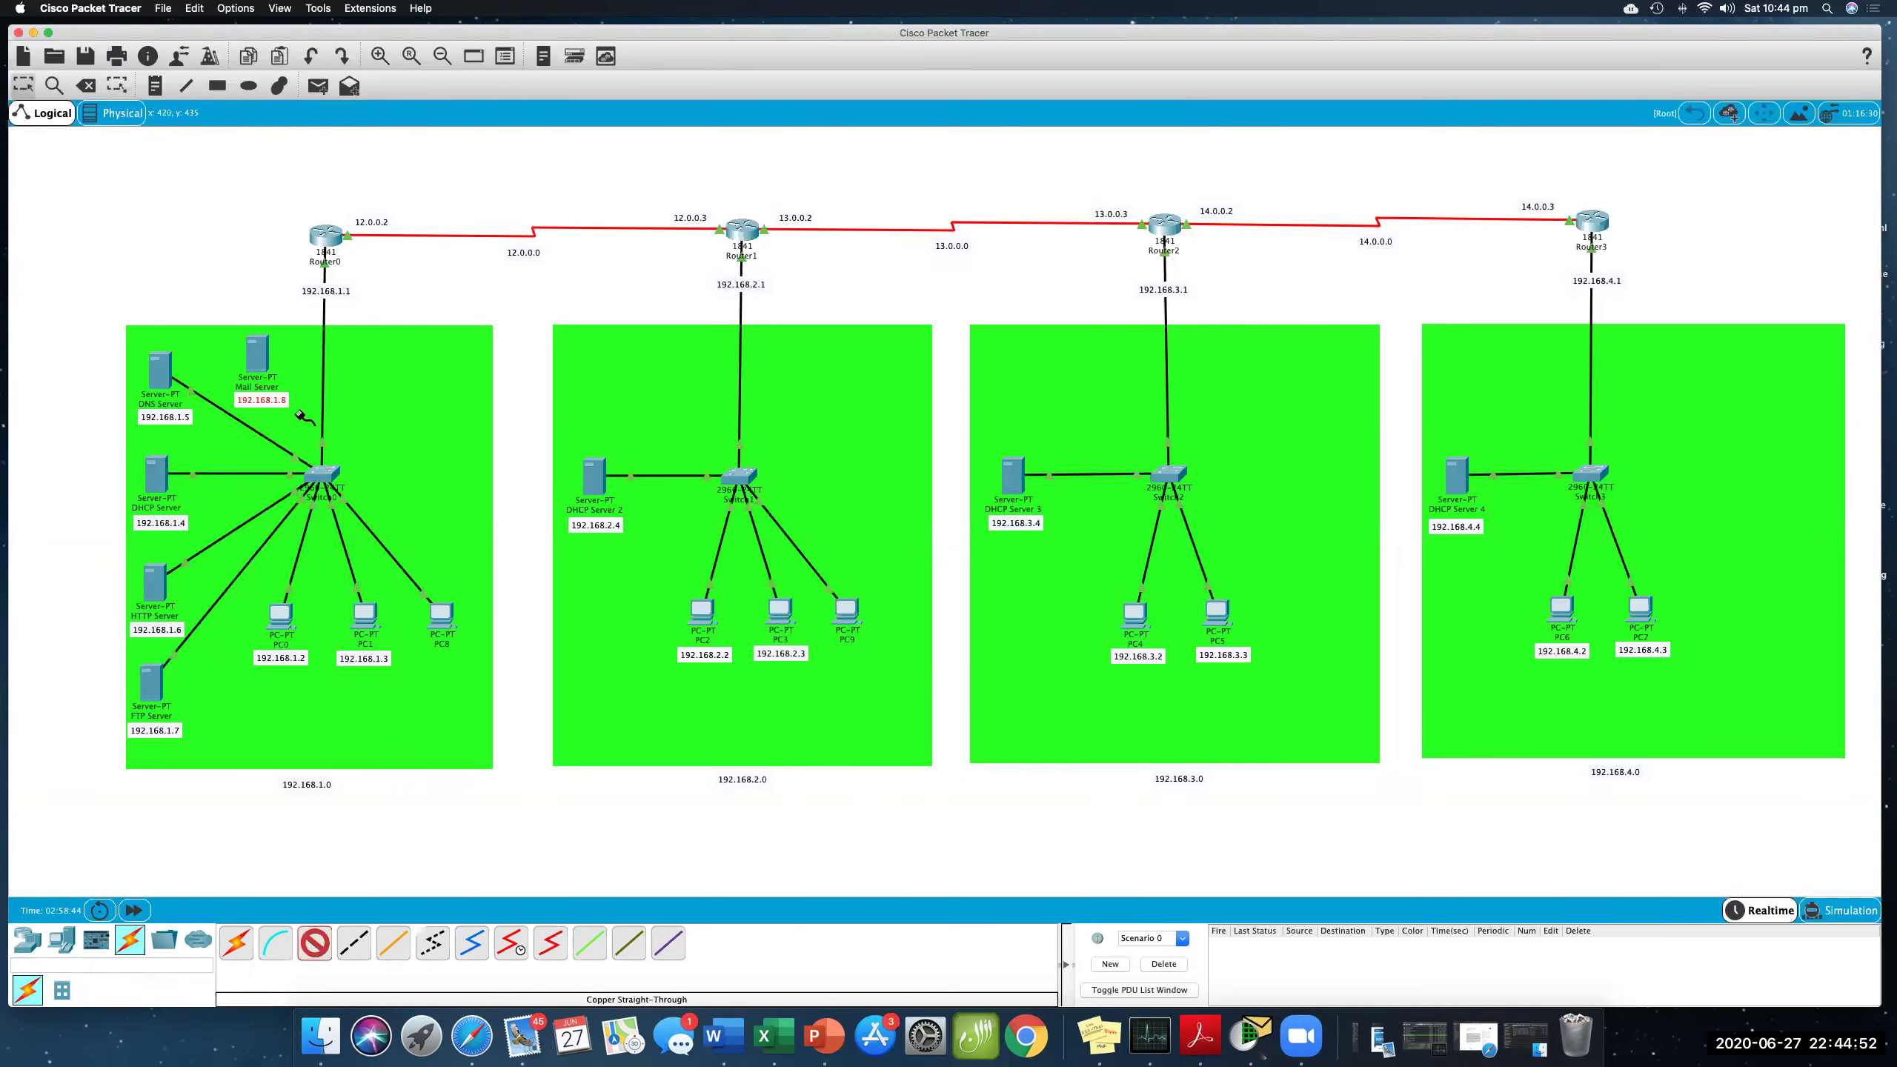
{"action": "left_click", "coordinate": [257, 360]}
{"action": "left_click", "coordinate": [288, 366]}
{"action": "left_click", "coordinate": [316, 472]}
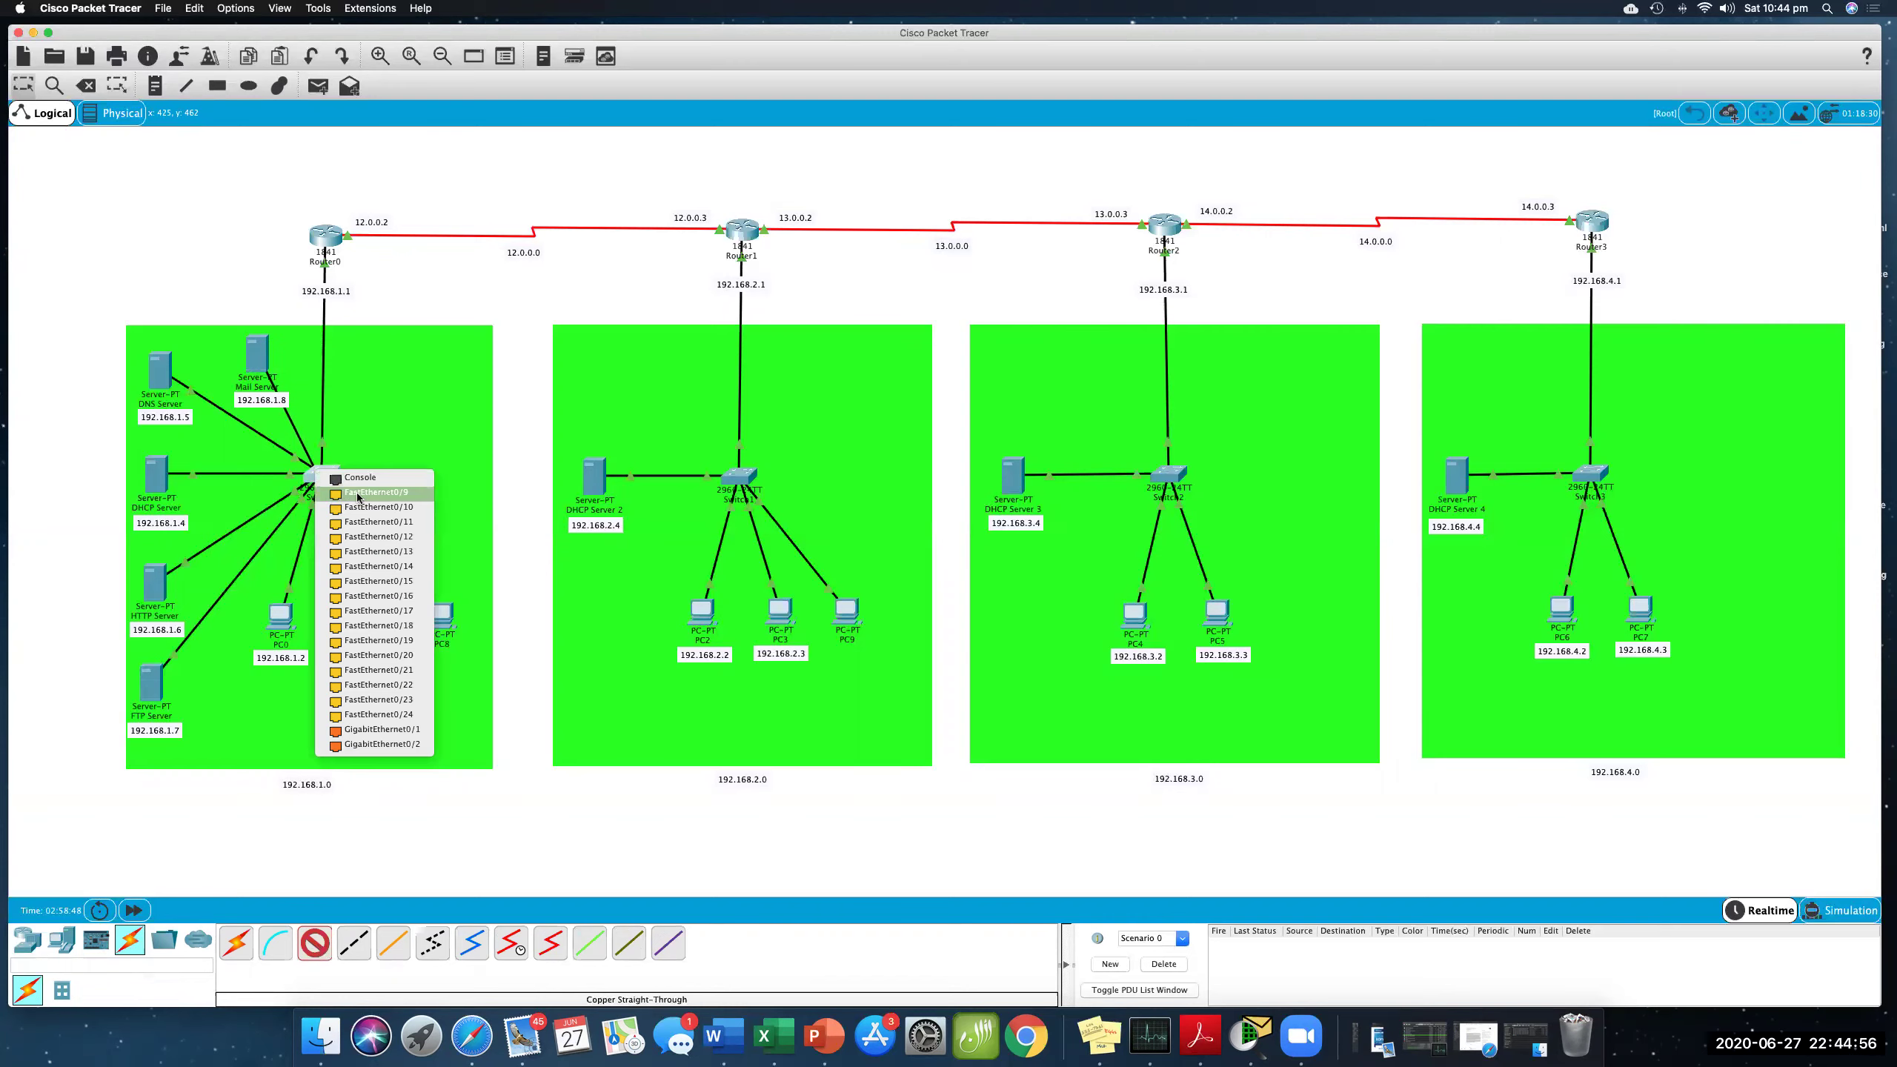
{"action": "left_click", "coordinate": [358, 494]}
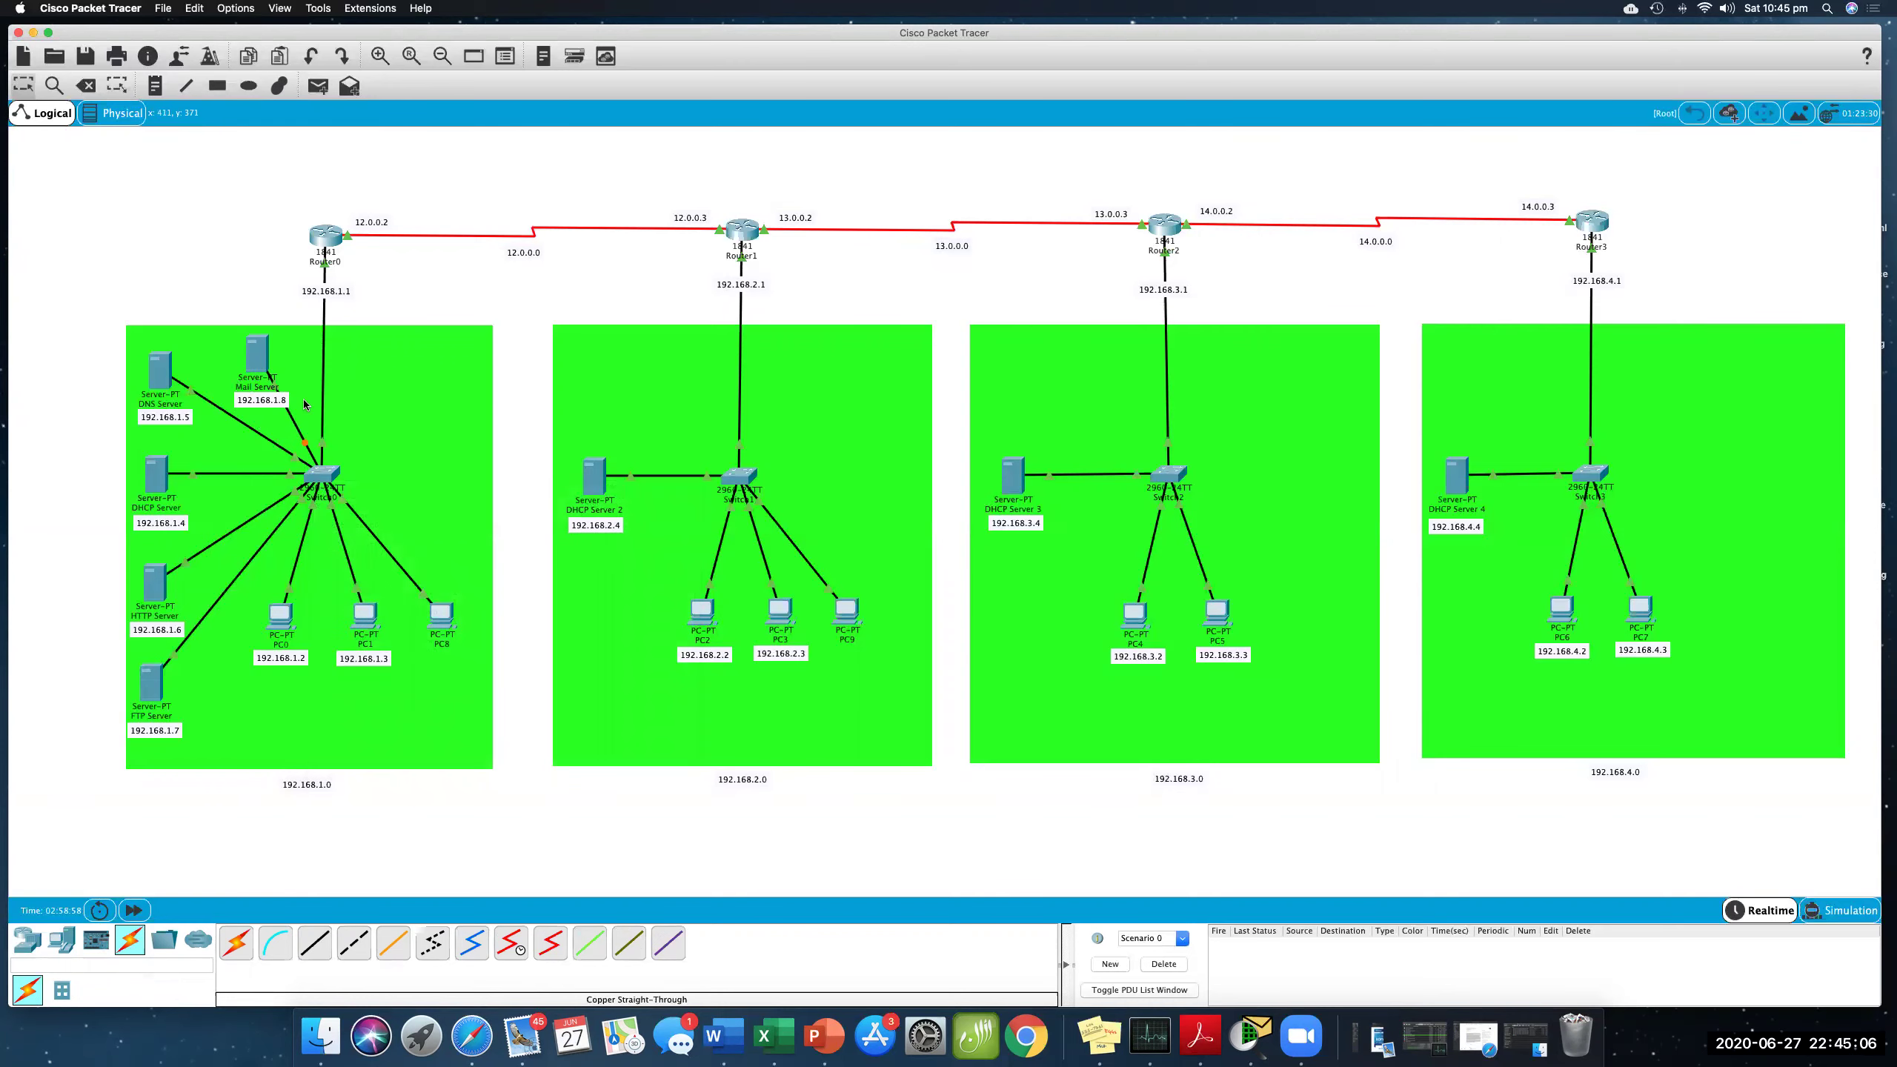
- Configure the Mail Server's static IP address 192.168.1.8, subnet mask 255.255.255.0, default gateway 192.168.1.1 and DNS server 192.168.1.5
{"action": "left_click", "coordinate": [258, 357]}
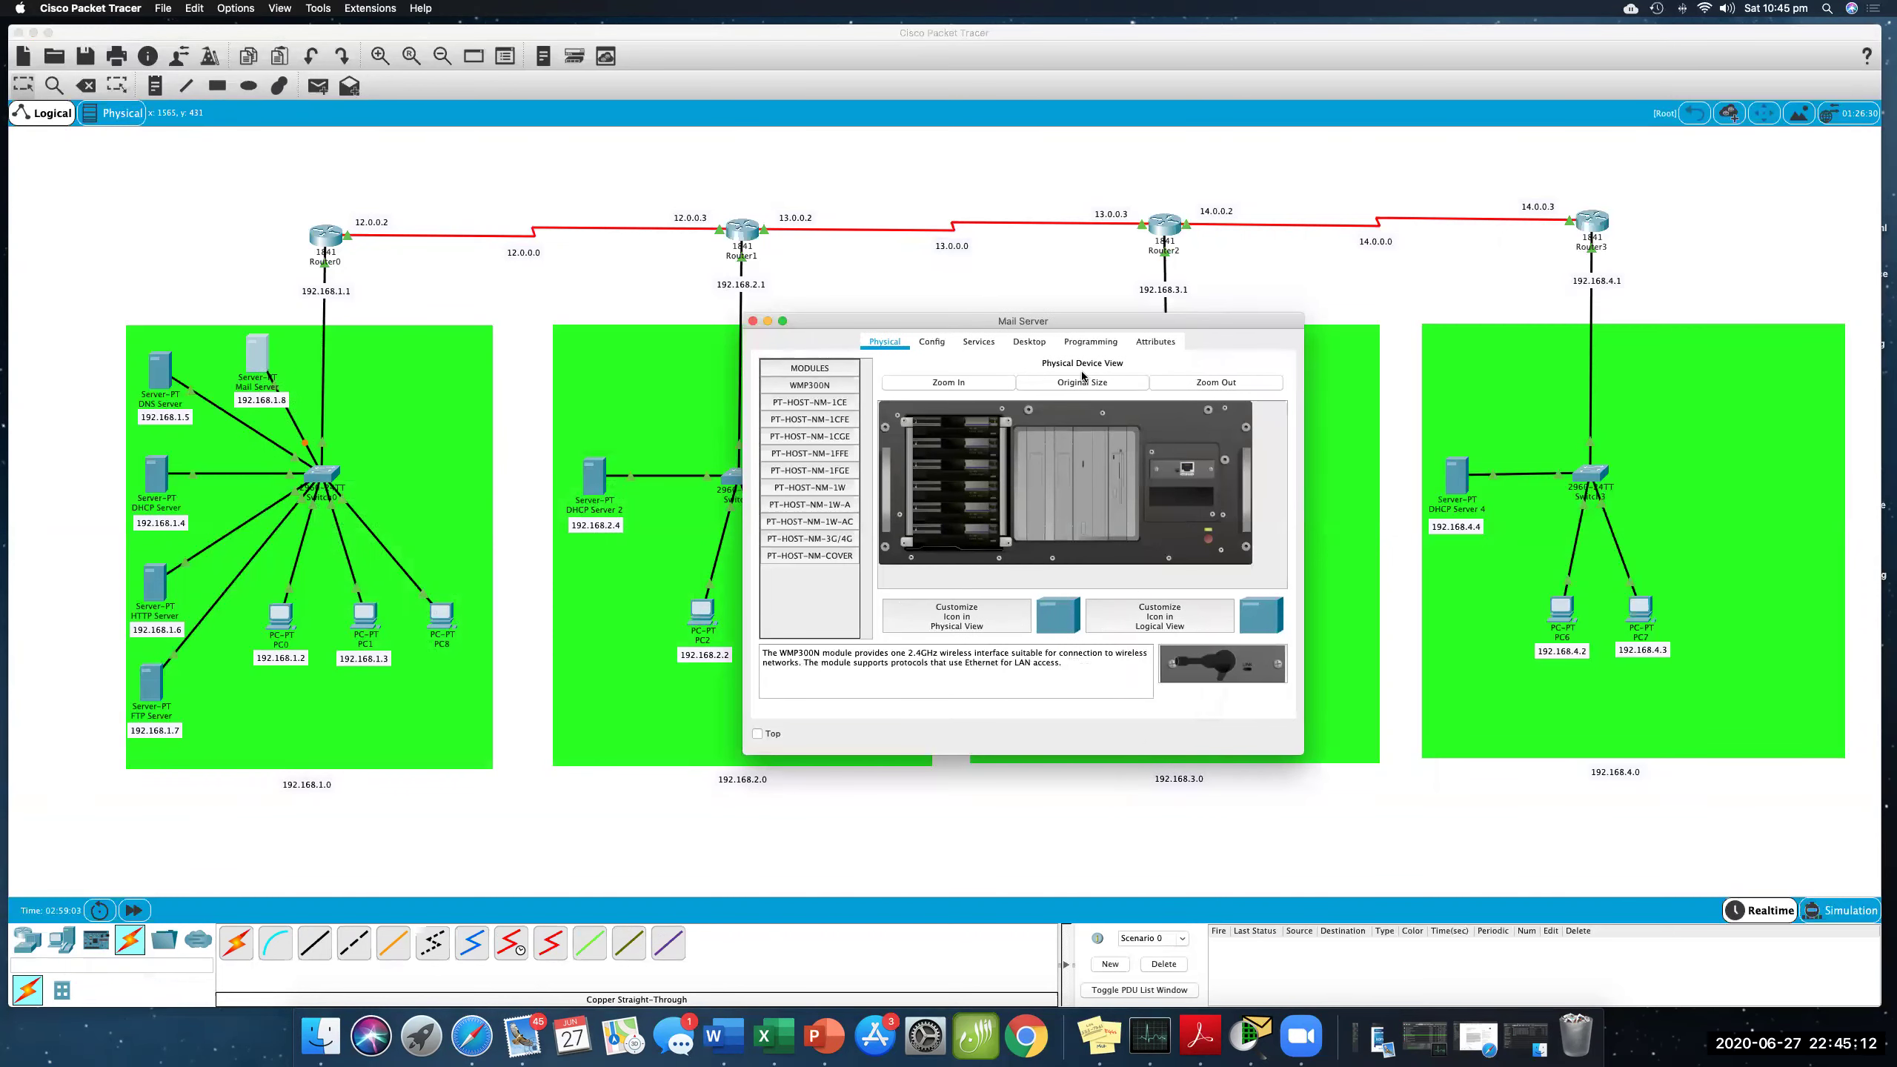
{"action": "left_click", "coordinate": [1036, 344]}
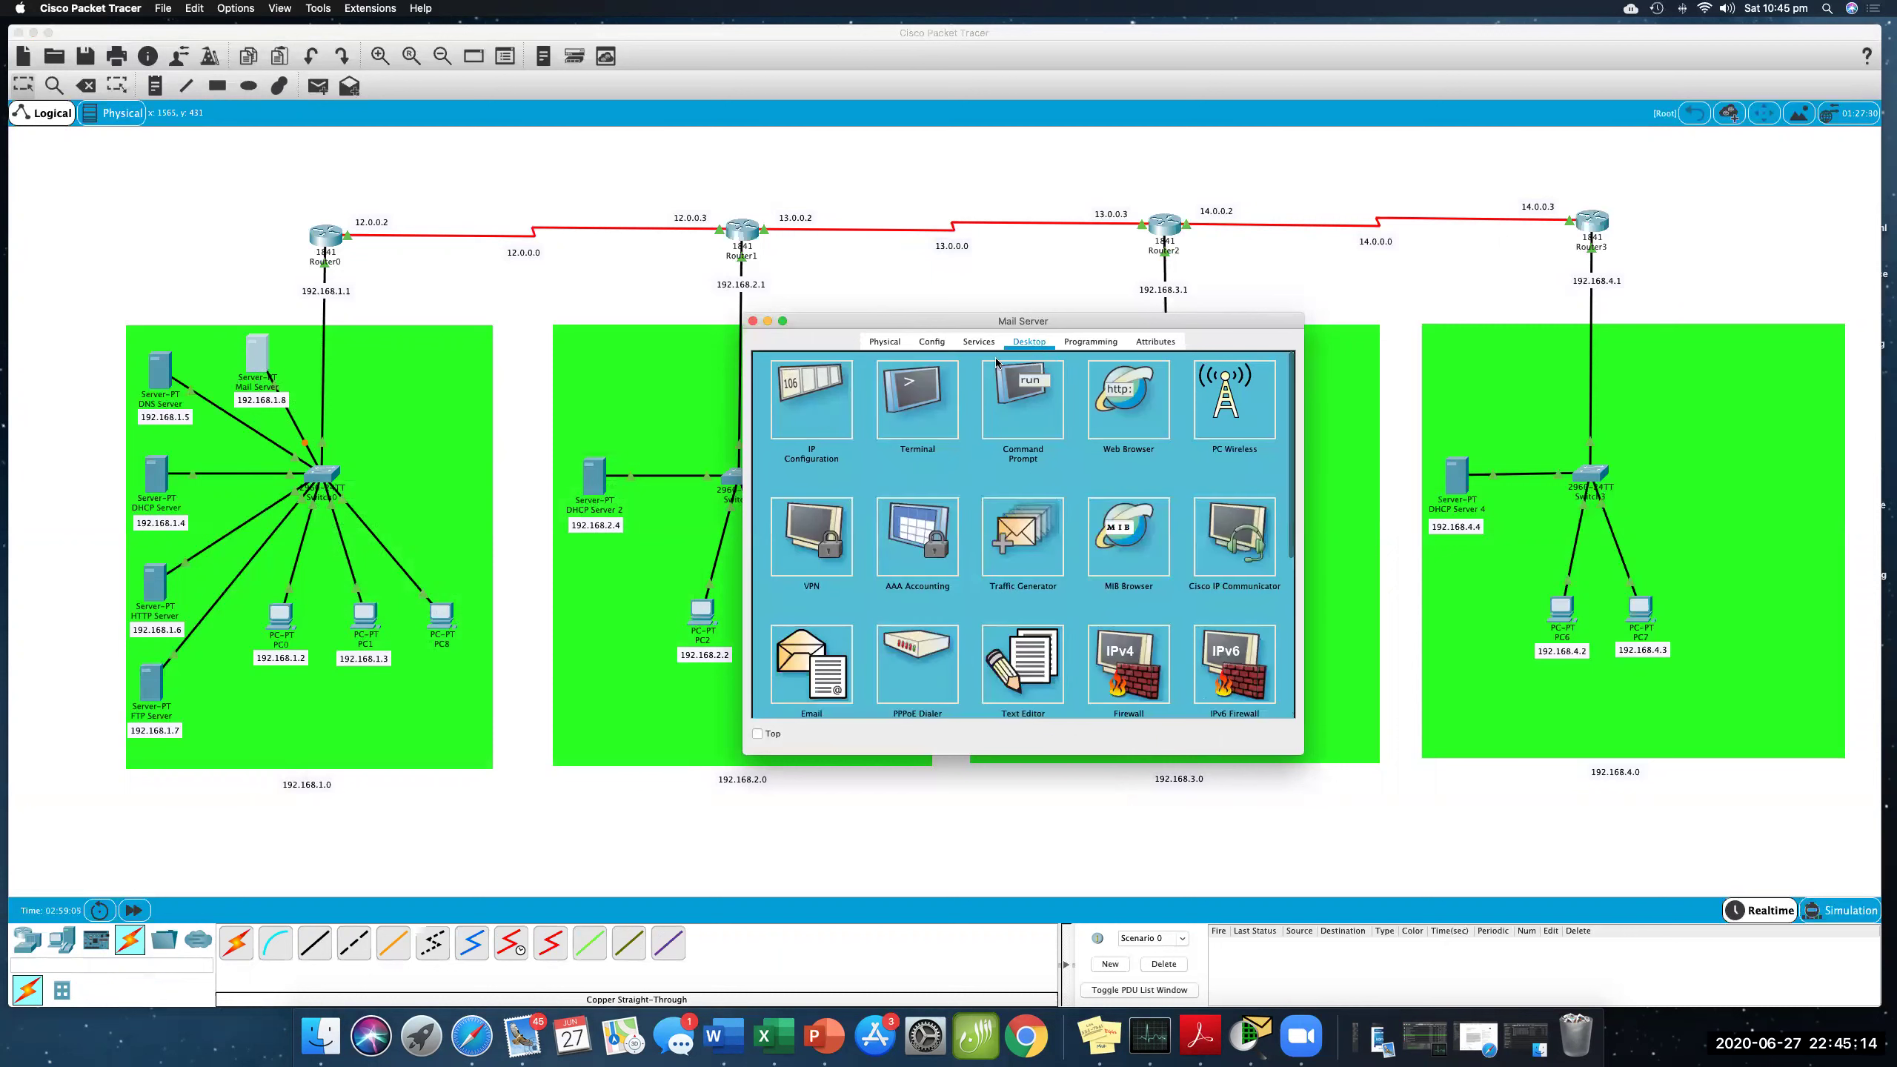
{"action": "left_click", "coordinate": [824, 415]}
{"action": "left_click", "coordinate": [959, 434]}
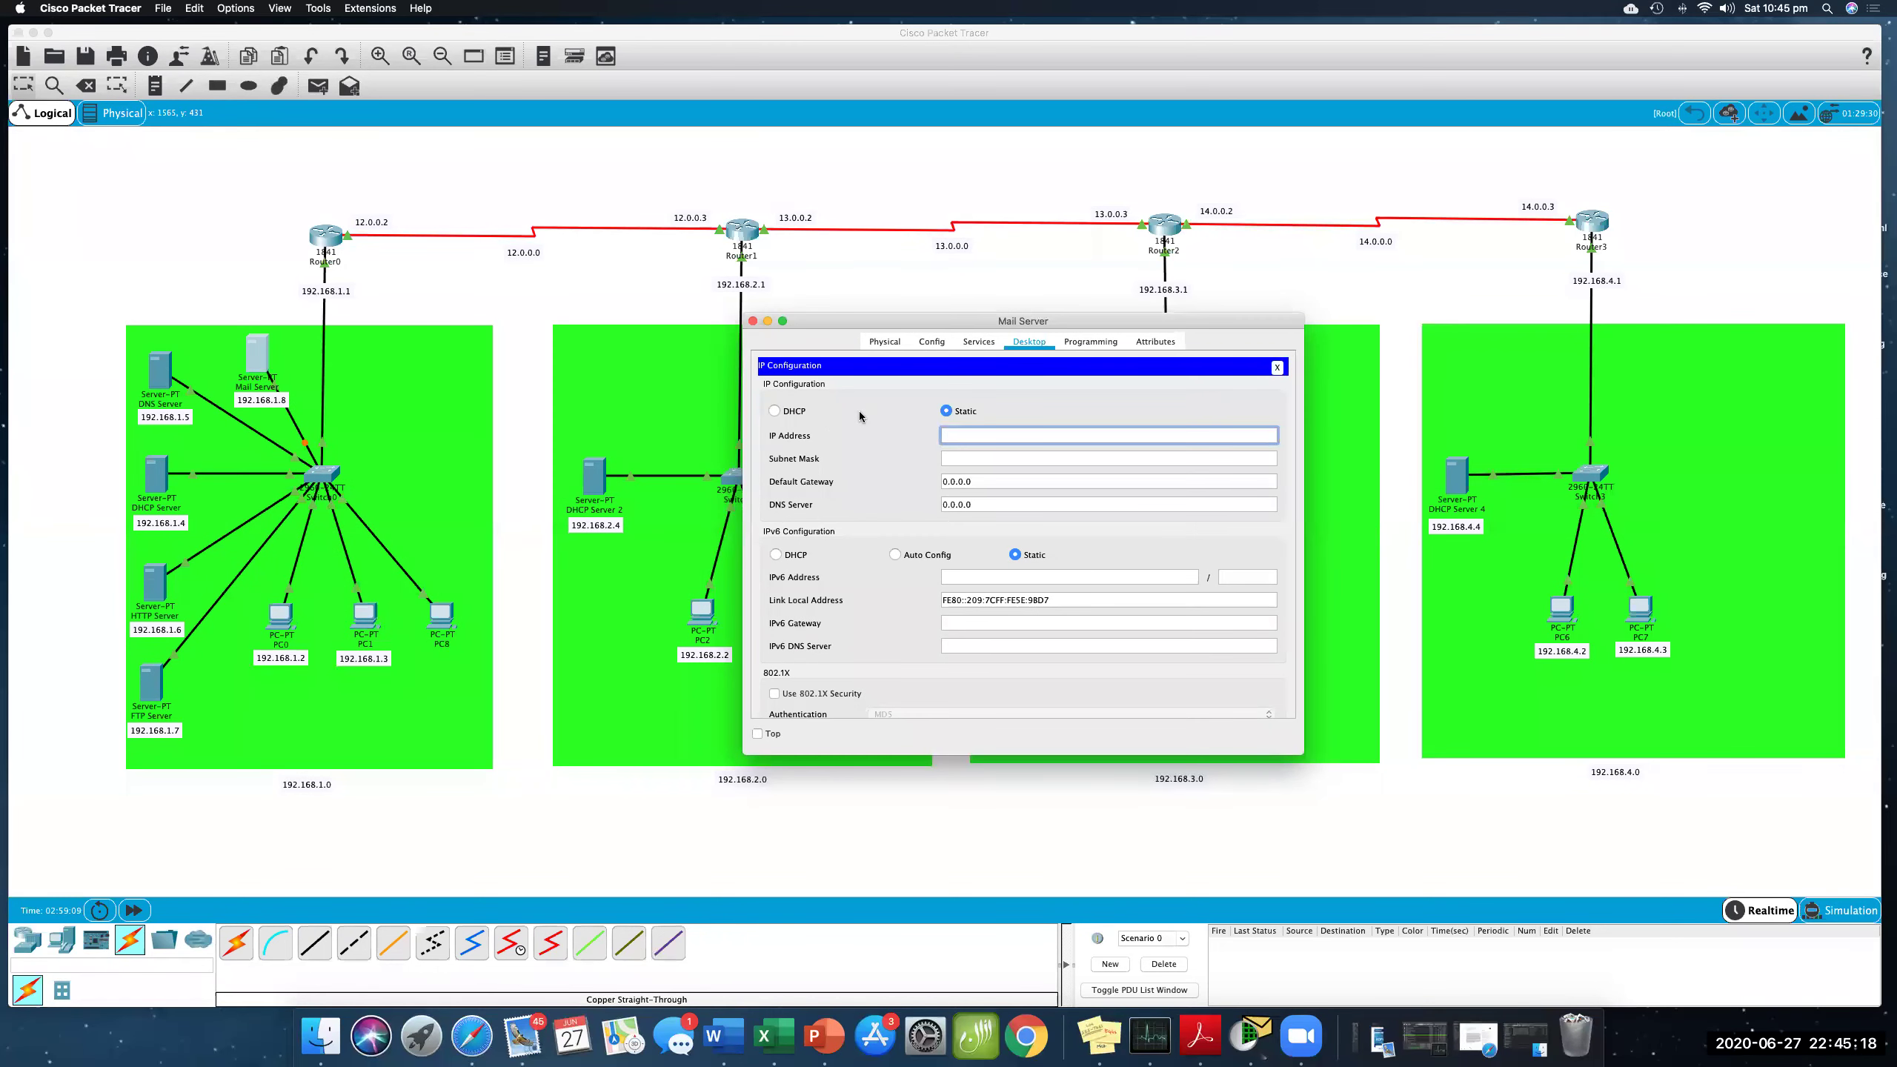
{"action": "type", "text": "192.168.1.8"}
{"action": "left_click", "coordinate": [966, 459]}
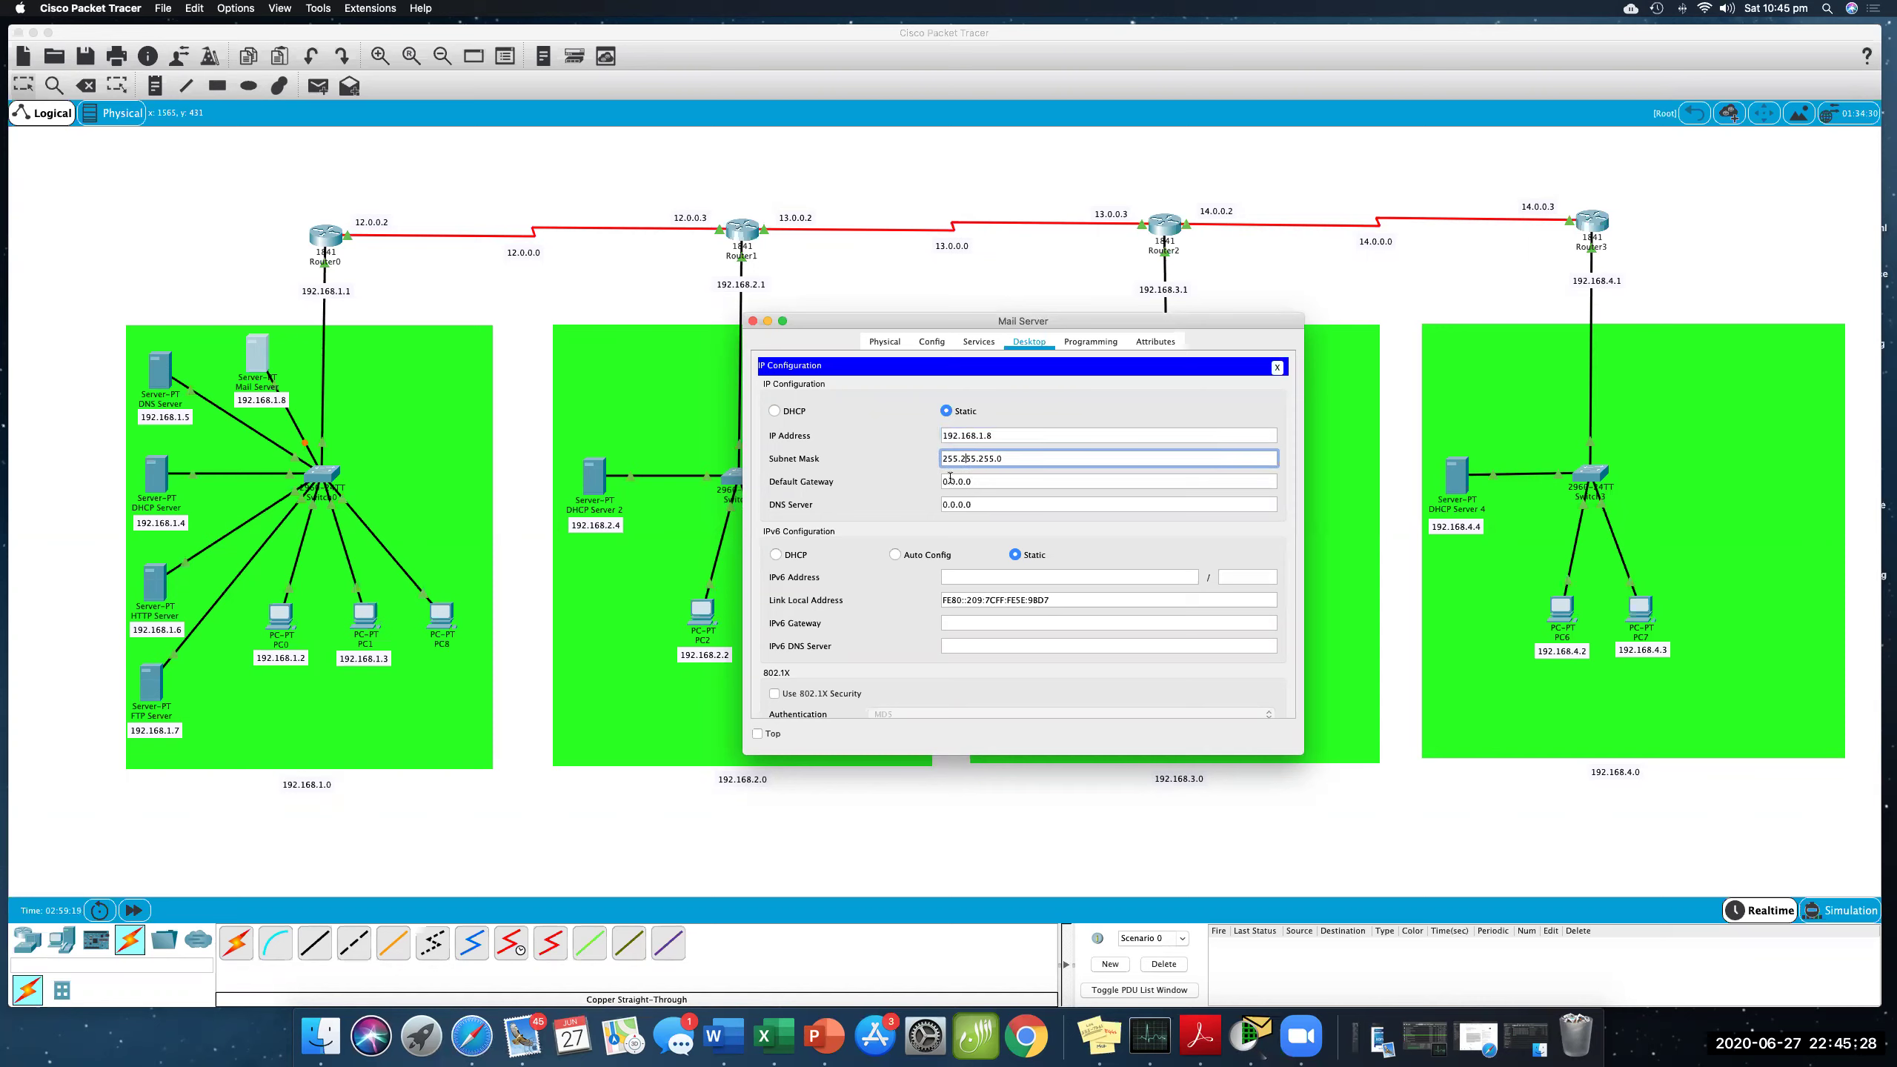
{"action": "left_click", "coordinate": [998, 479]}
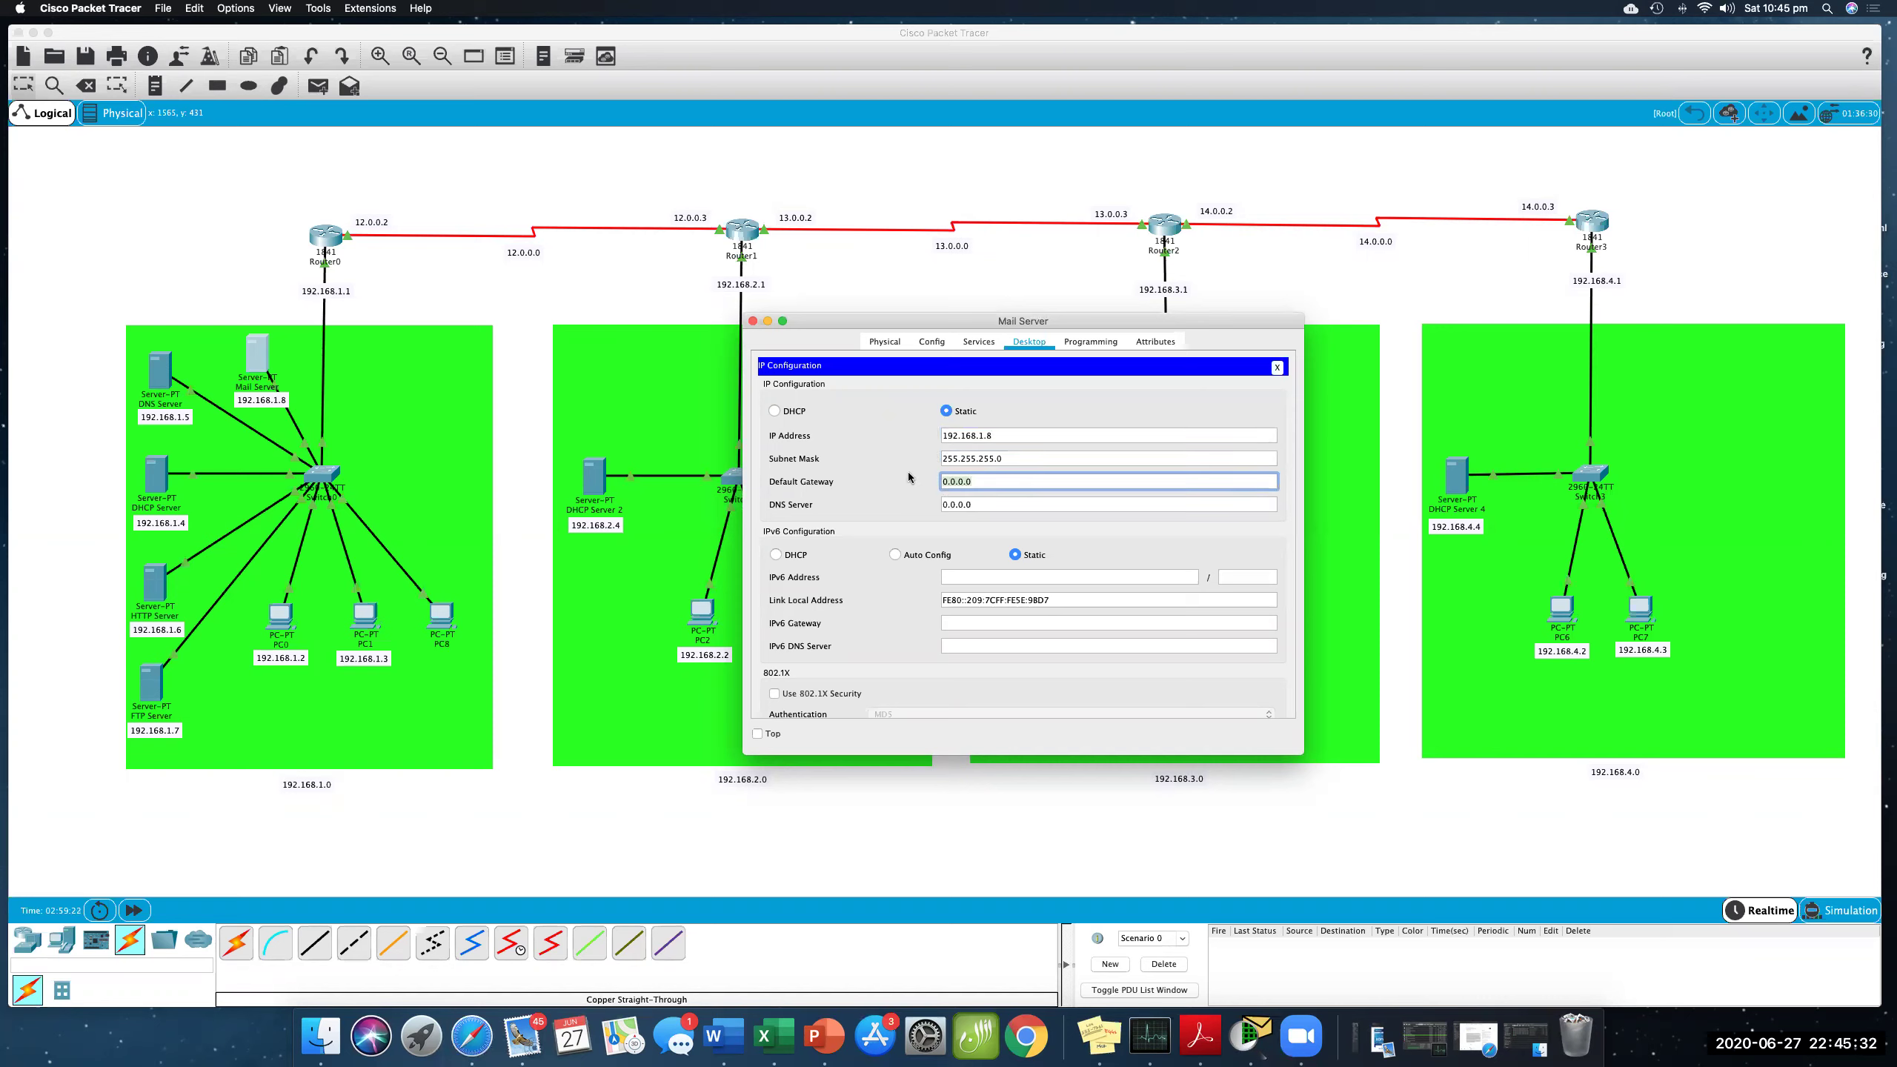
{"action": "type", "text": "192.168.1.1"}
{"action": "key", "text": "Tab"}
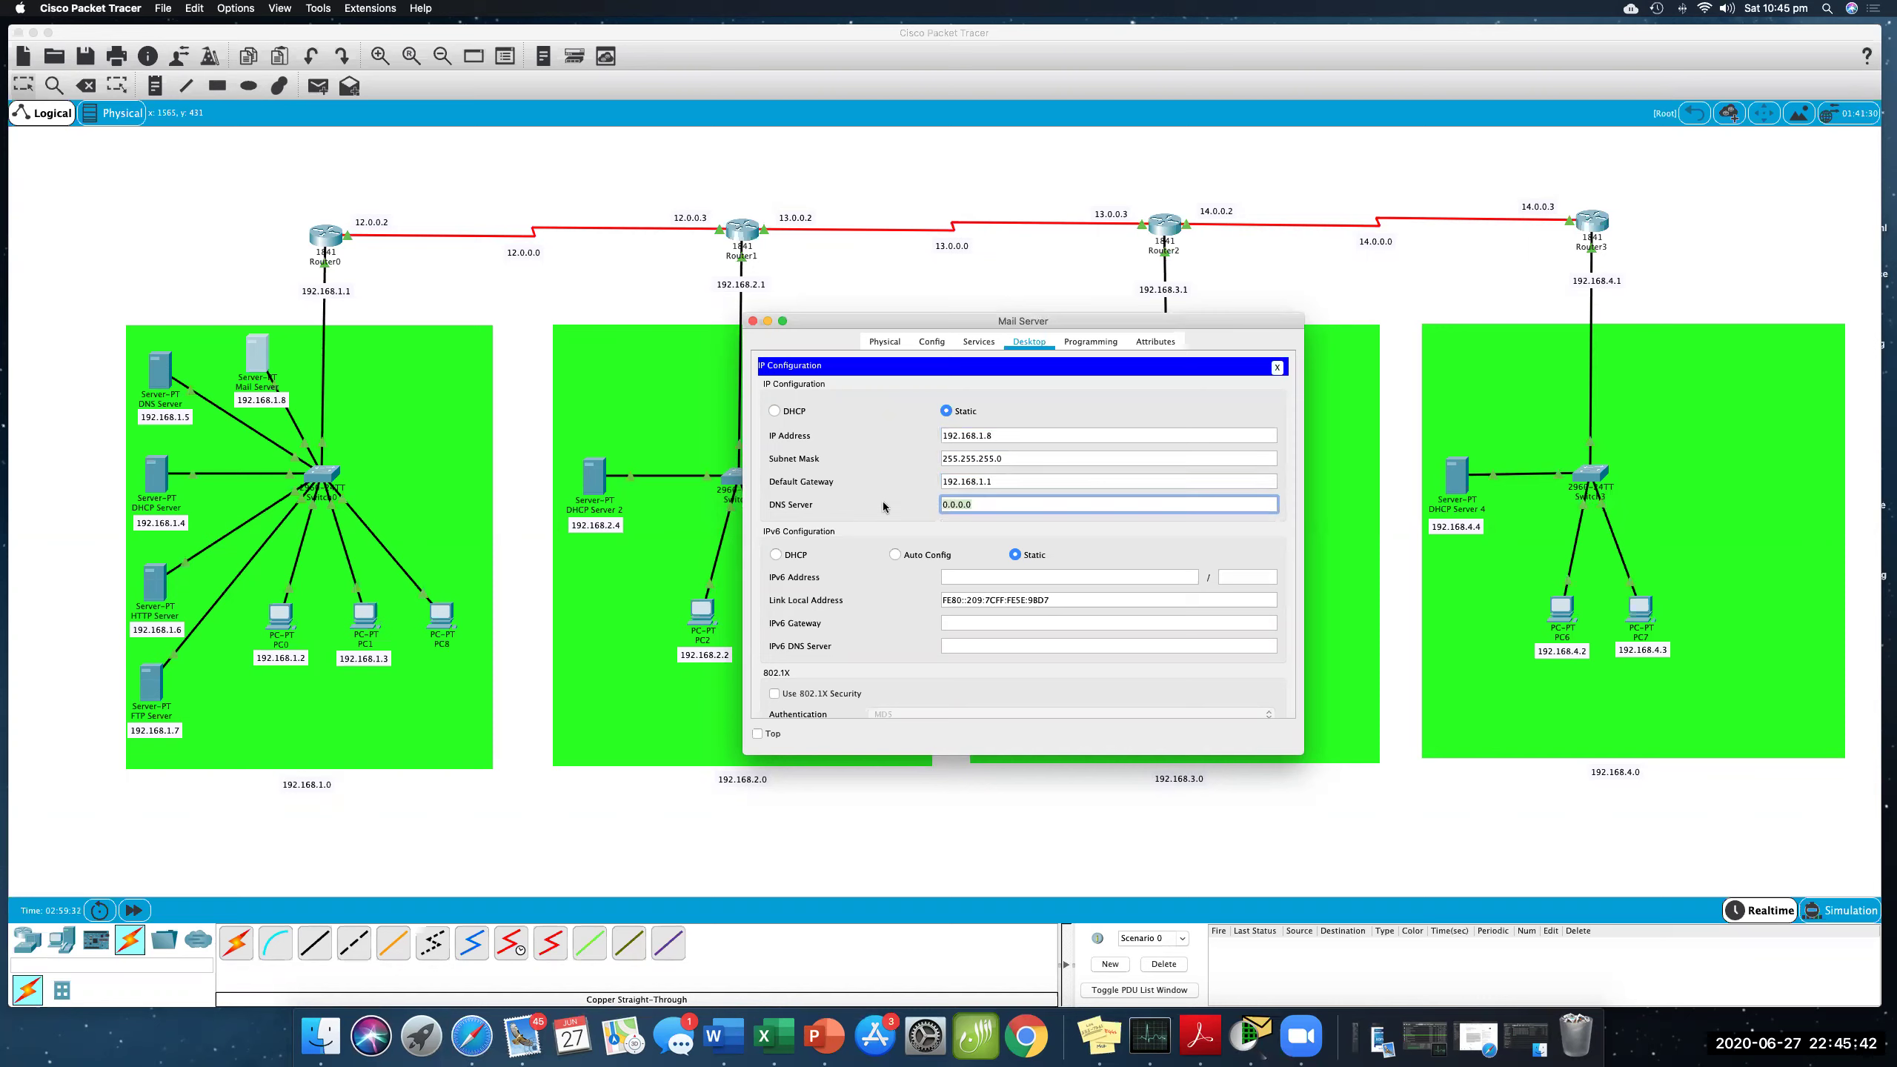
{"action": "type", "text": "192.168.1.5"}
{"action": "left_click", "coordinate": [872, 475]}
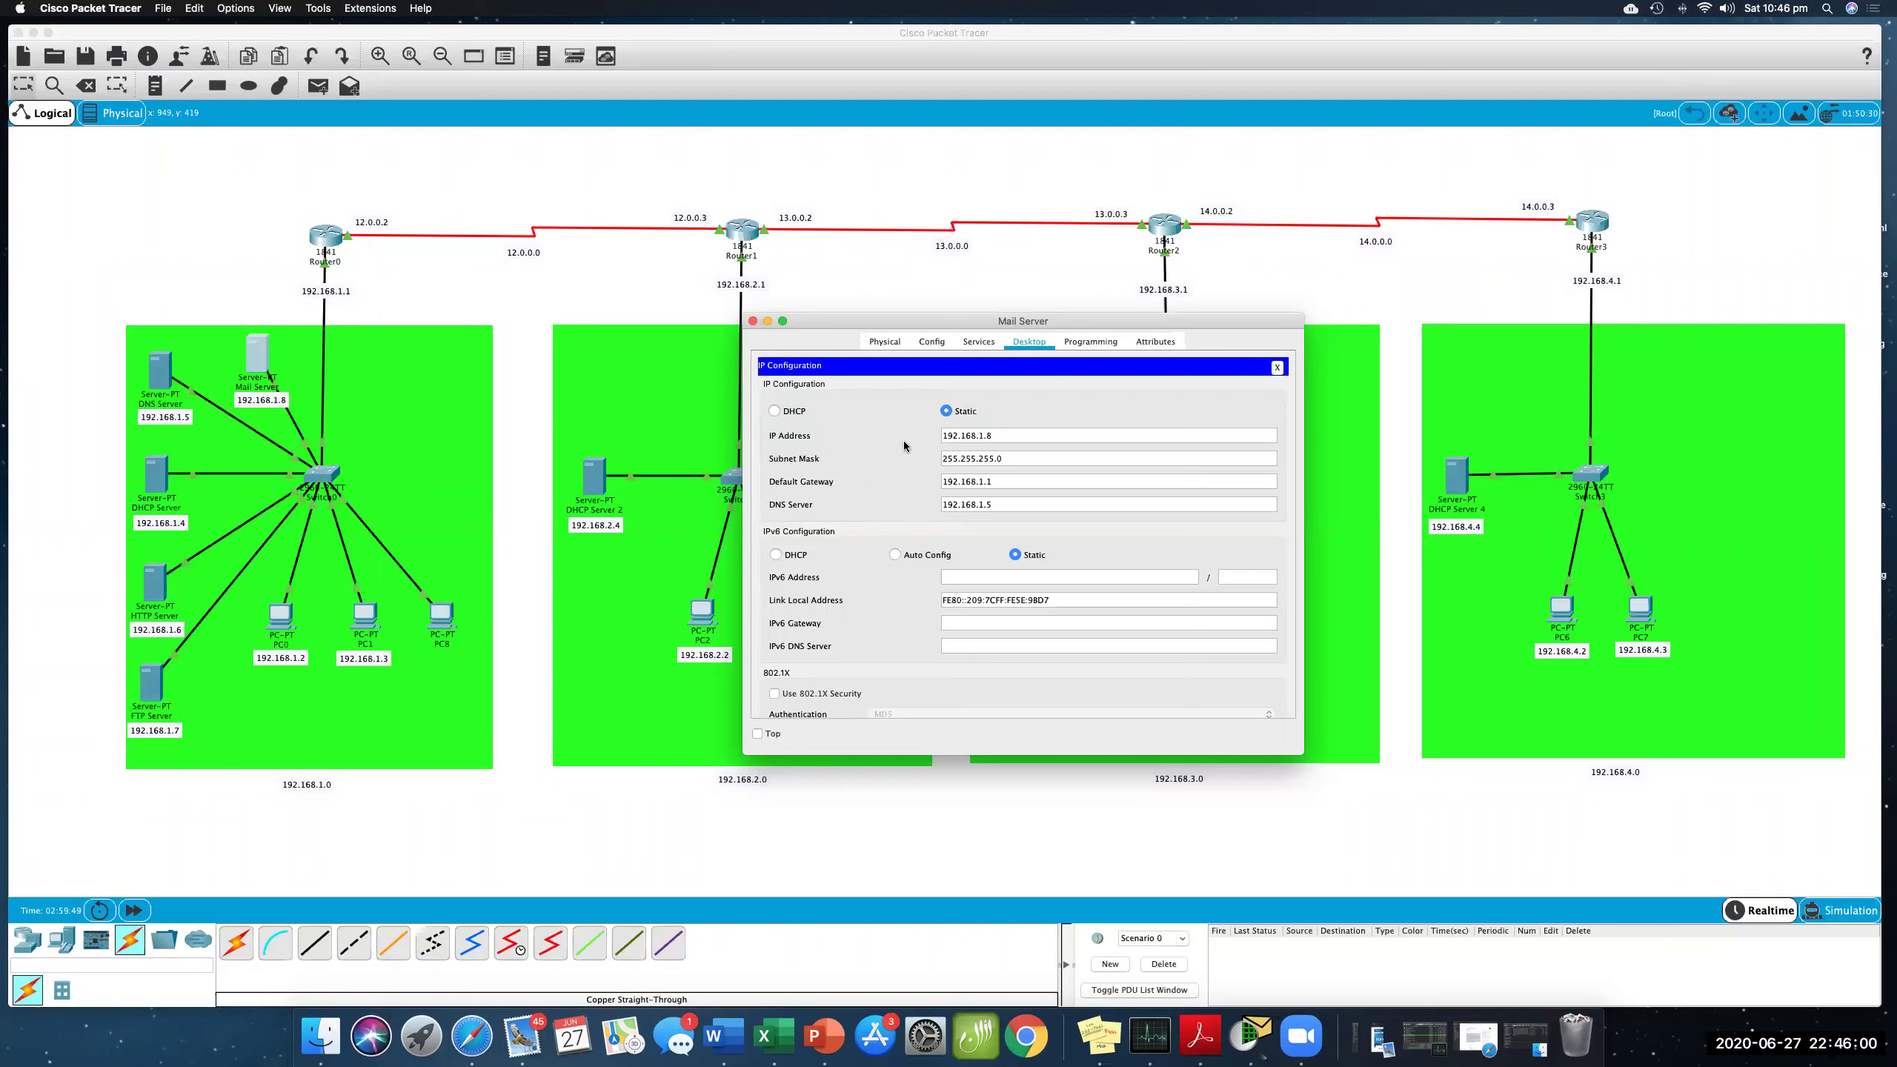
{"action": "left_click", "coordinate": [966, 346]}
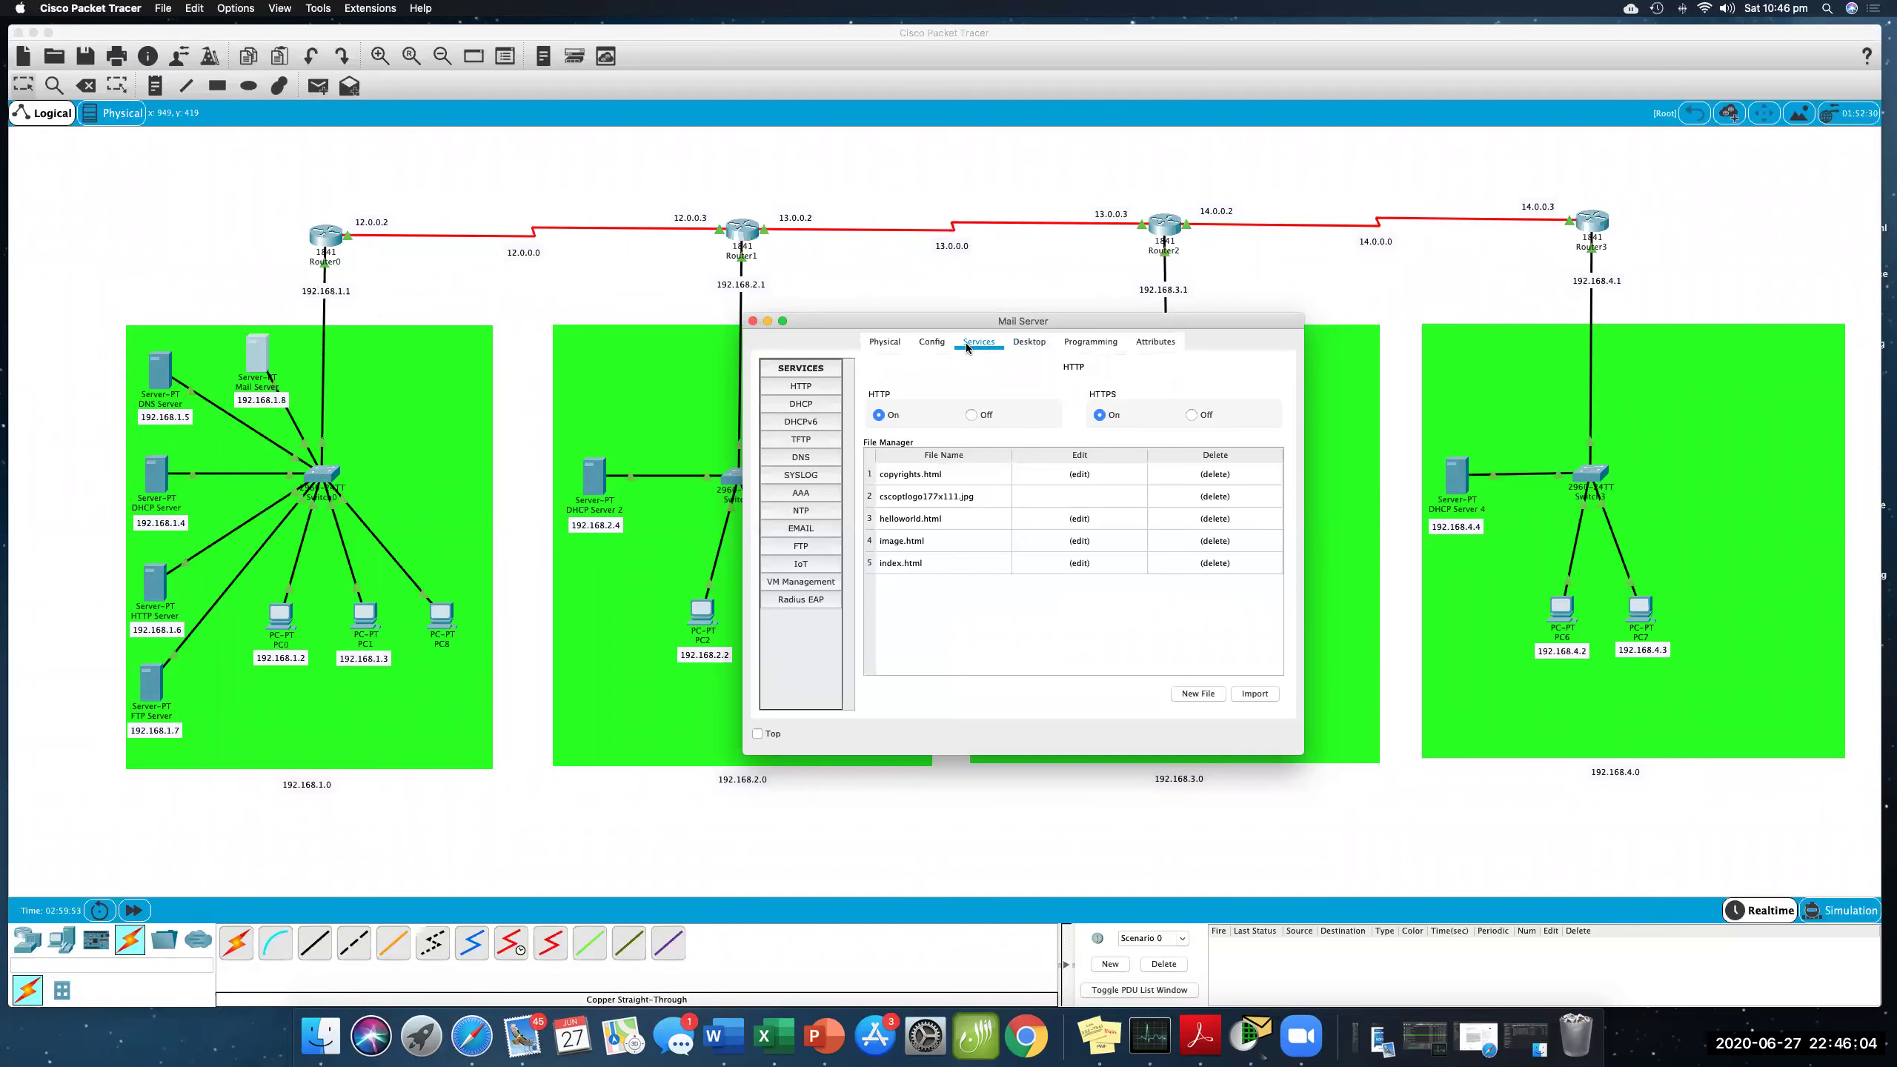
{"action": "left_click", "coordinate": [797, 532]}
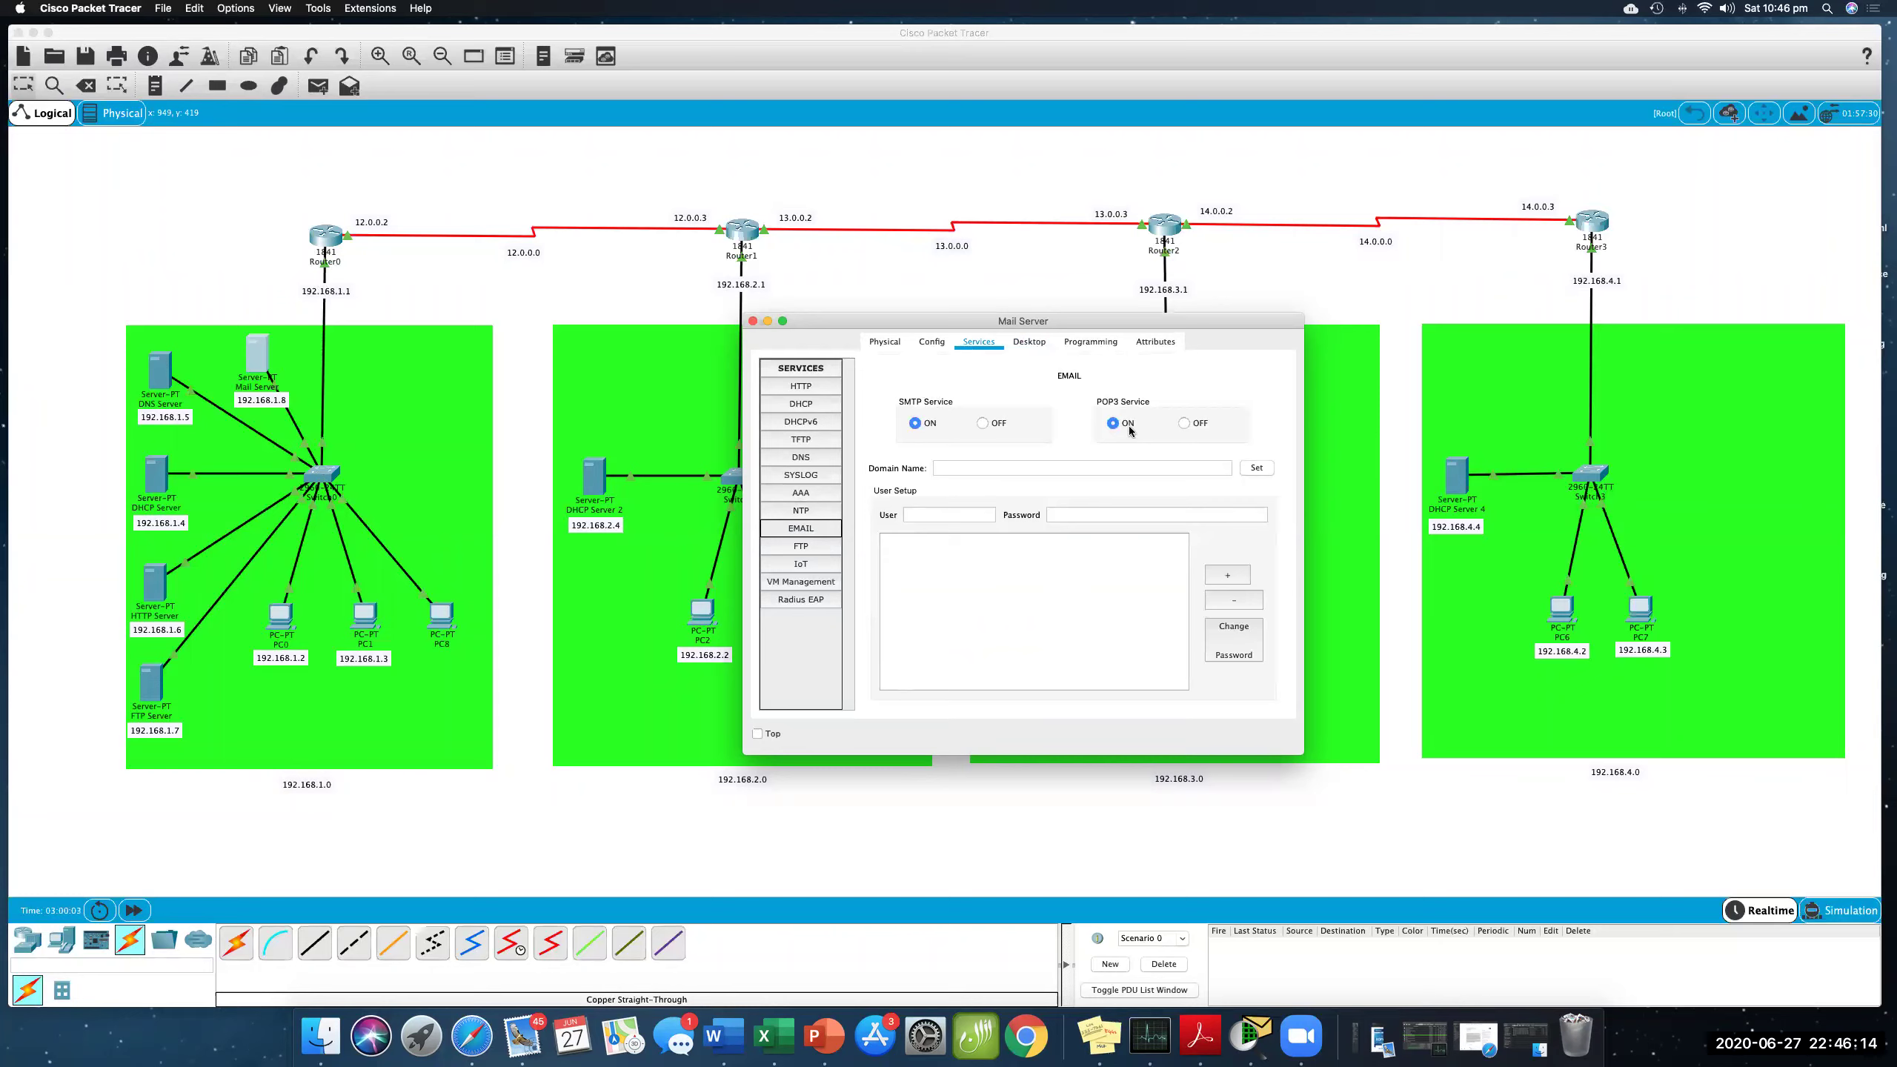
{"action": "left_click", "coordinate": [964, 467]}
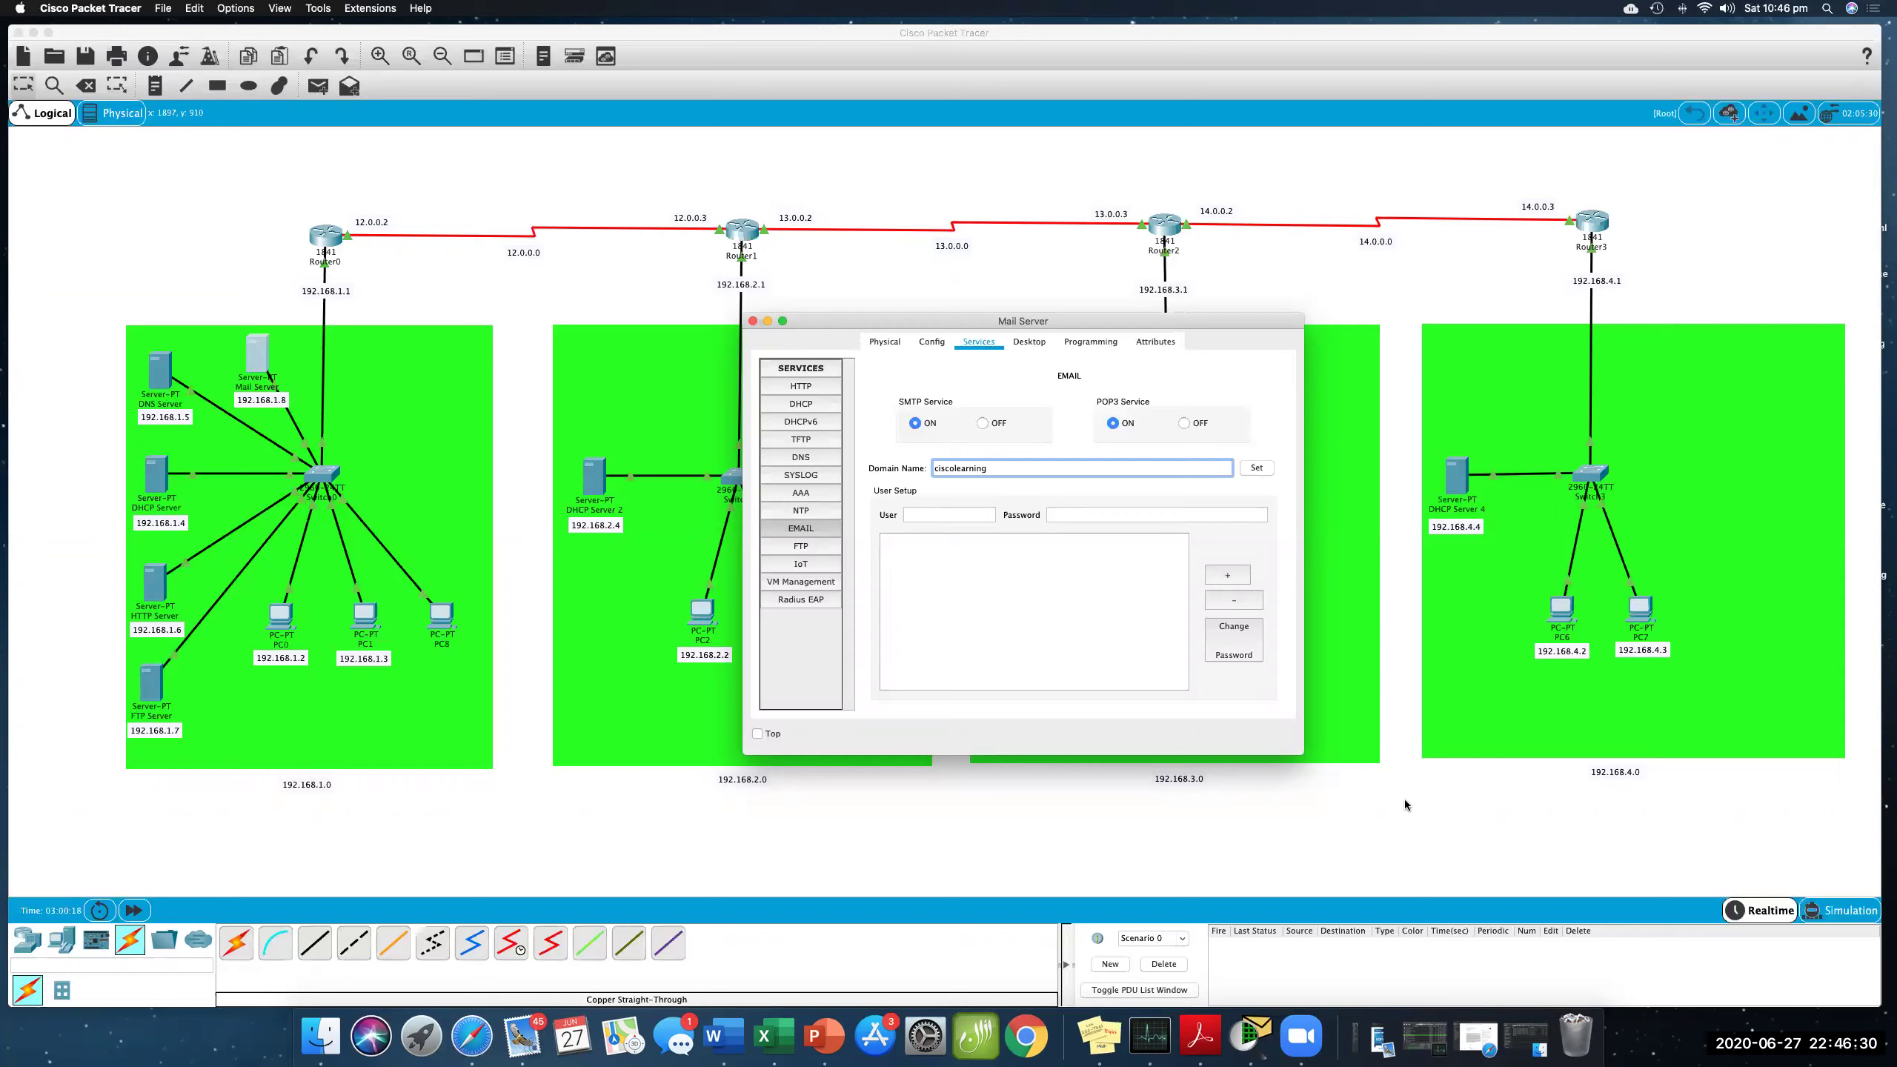
{"action": "type", "text": "com"}
{"action": "left_click", "coordinate": [1256, 468]}
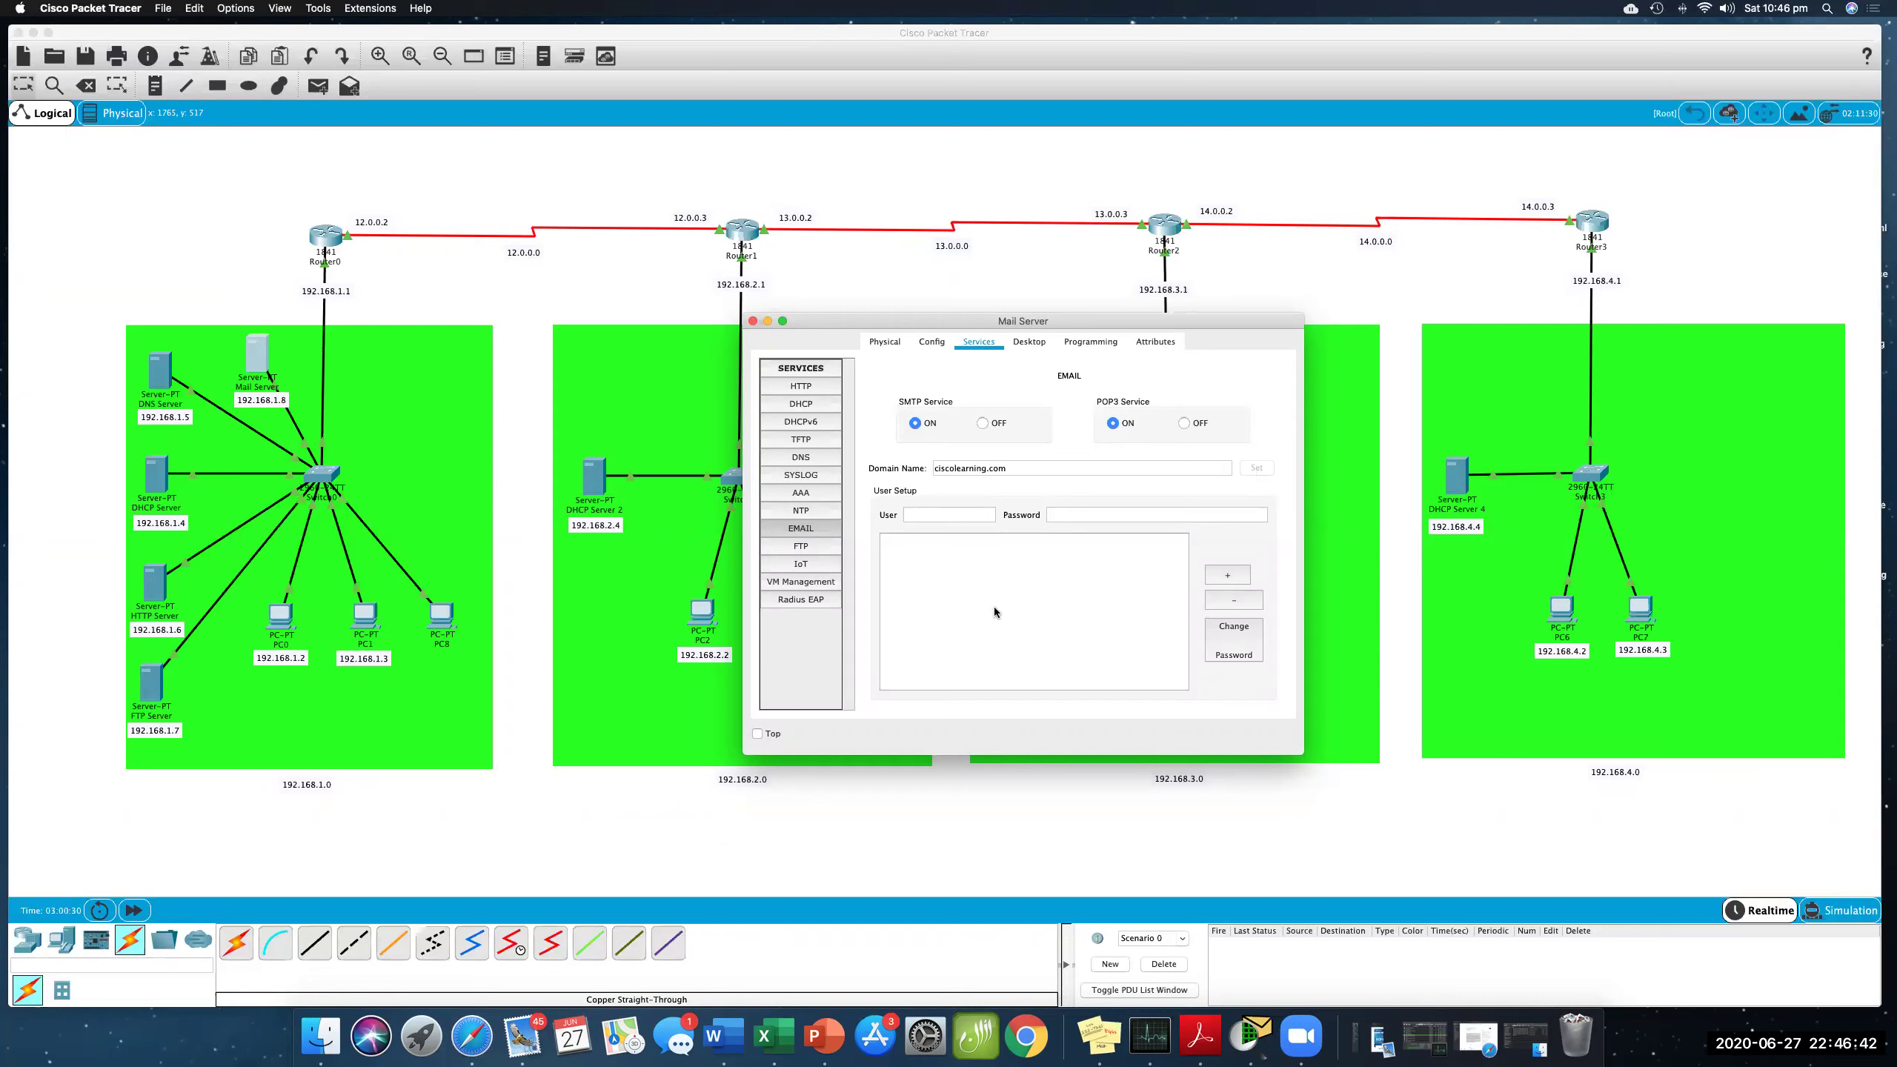
- Add the email user PC2 with its account password to the Mail Server
{"action": "left_click_drag", "start_coordinate": [1086, 317], "coordinate": [1514, 307]}
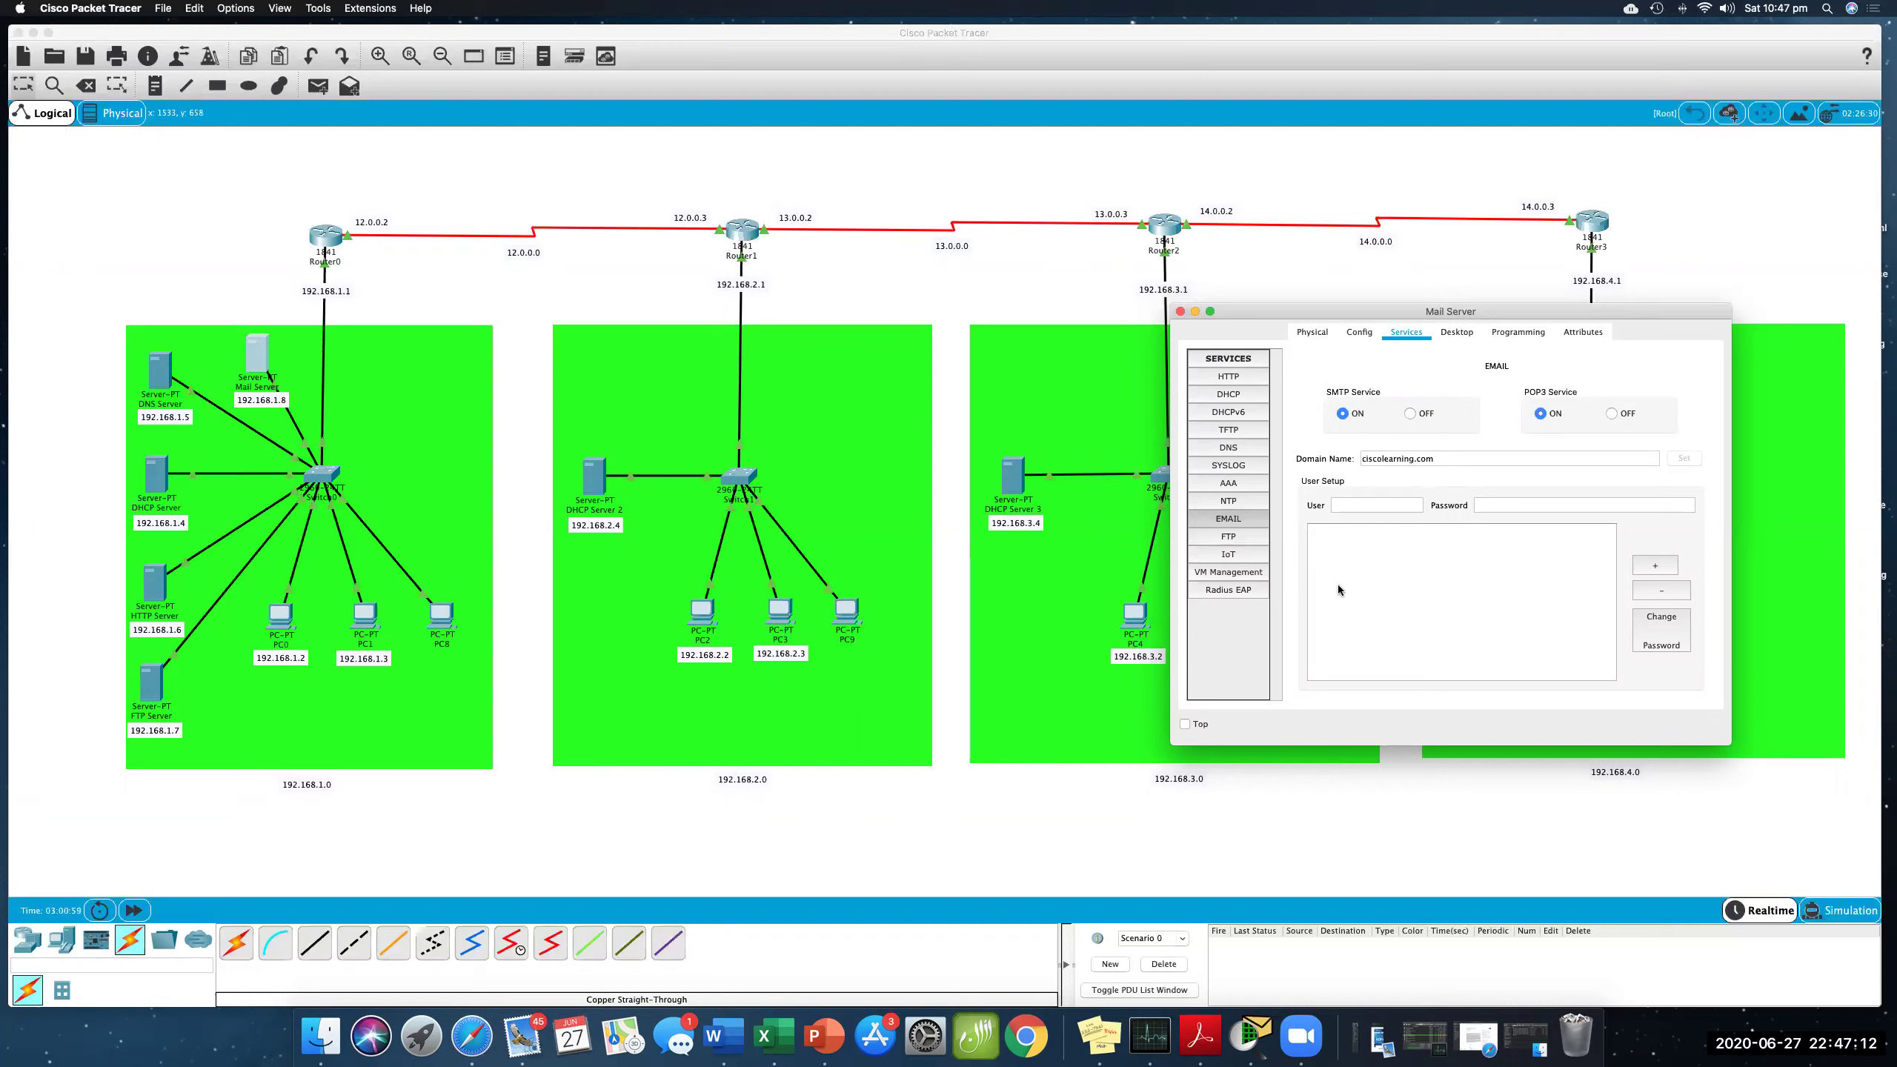
{"action": "left_click", "coordinate": [1347, 506]}
{"action": "left_click", "coordinate": [1496, 506]}
{"action": "type", "text": "cisco1"}
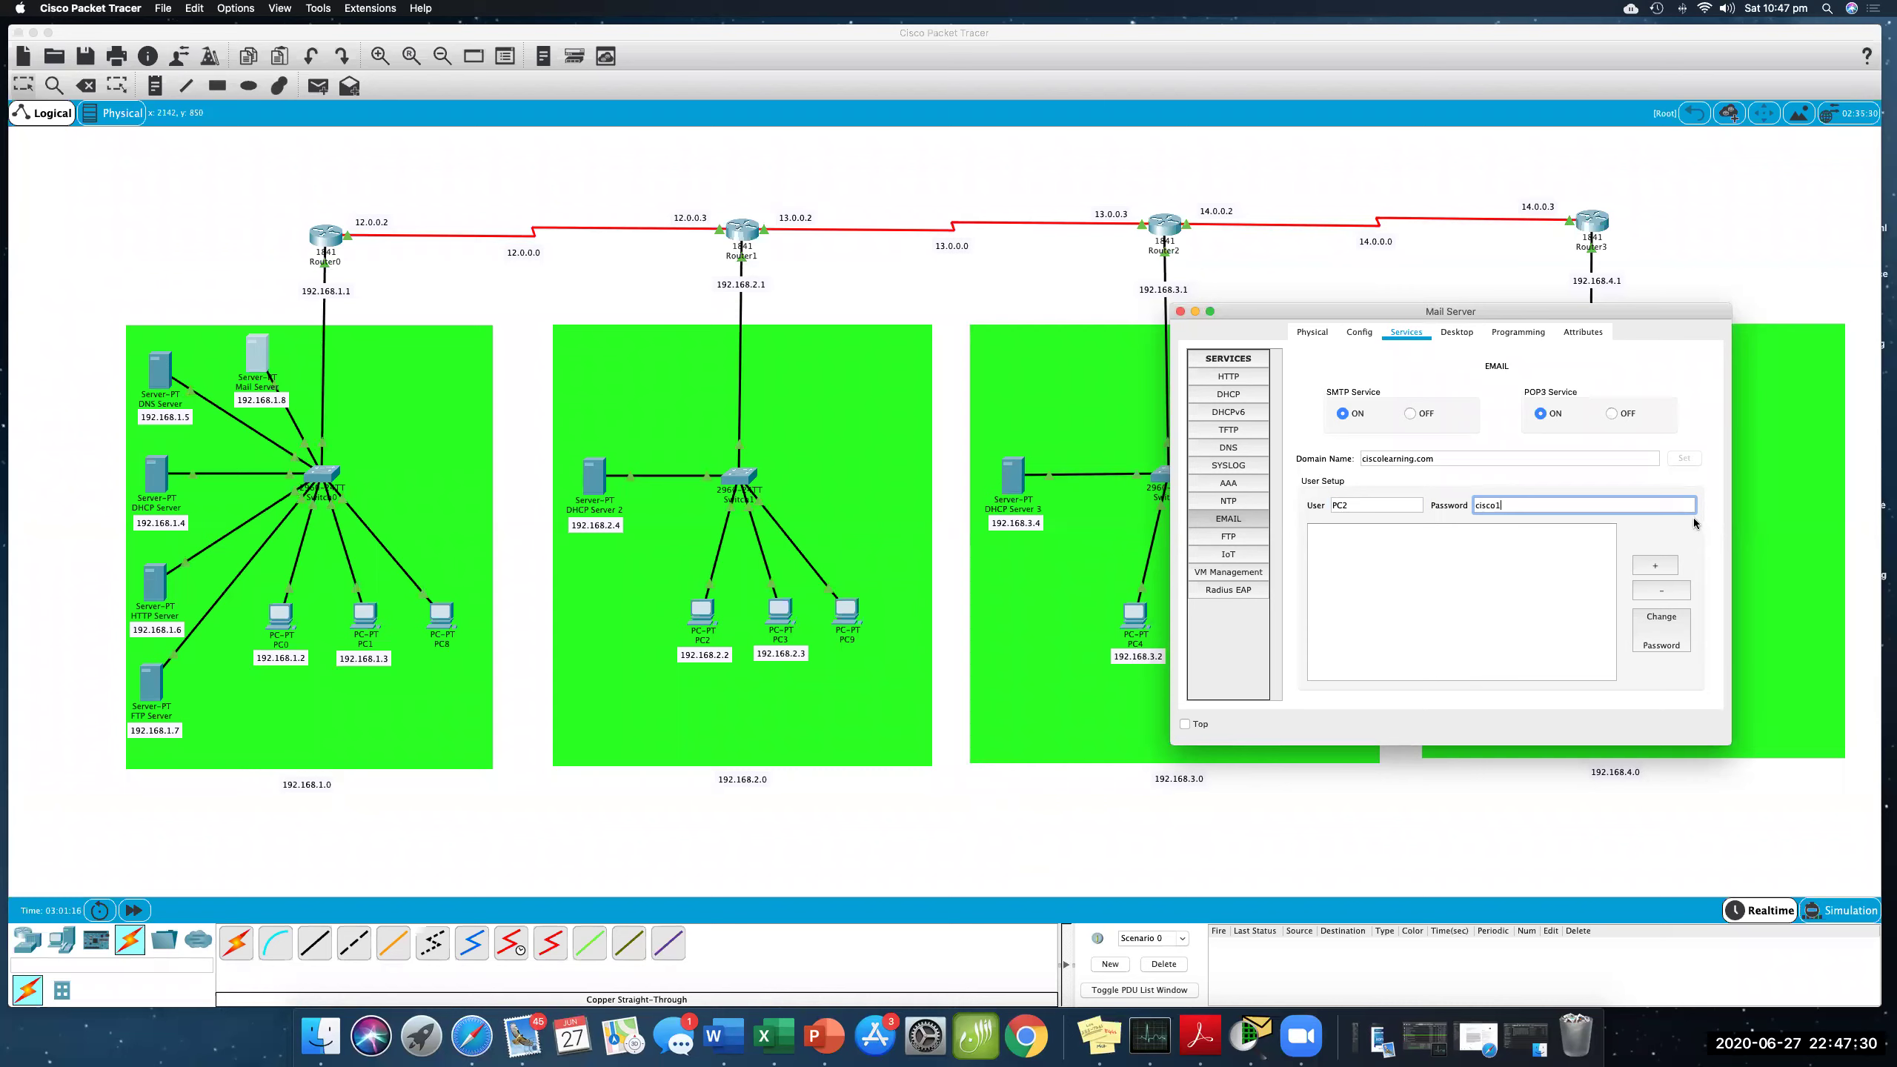
{"action": "left_click", "coordinate": [1652, 568]}
- Add the email user PC3 with its account password and close the Mail Server's settings
{"action": "left_click", "coordinate": [1356, 506]}
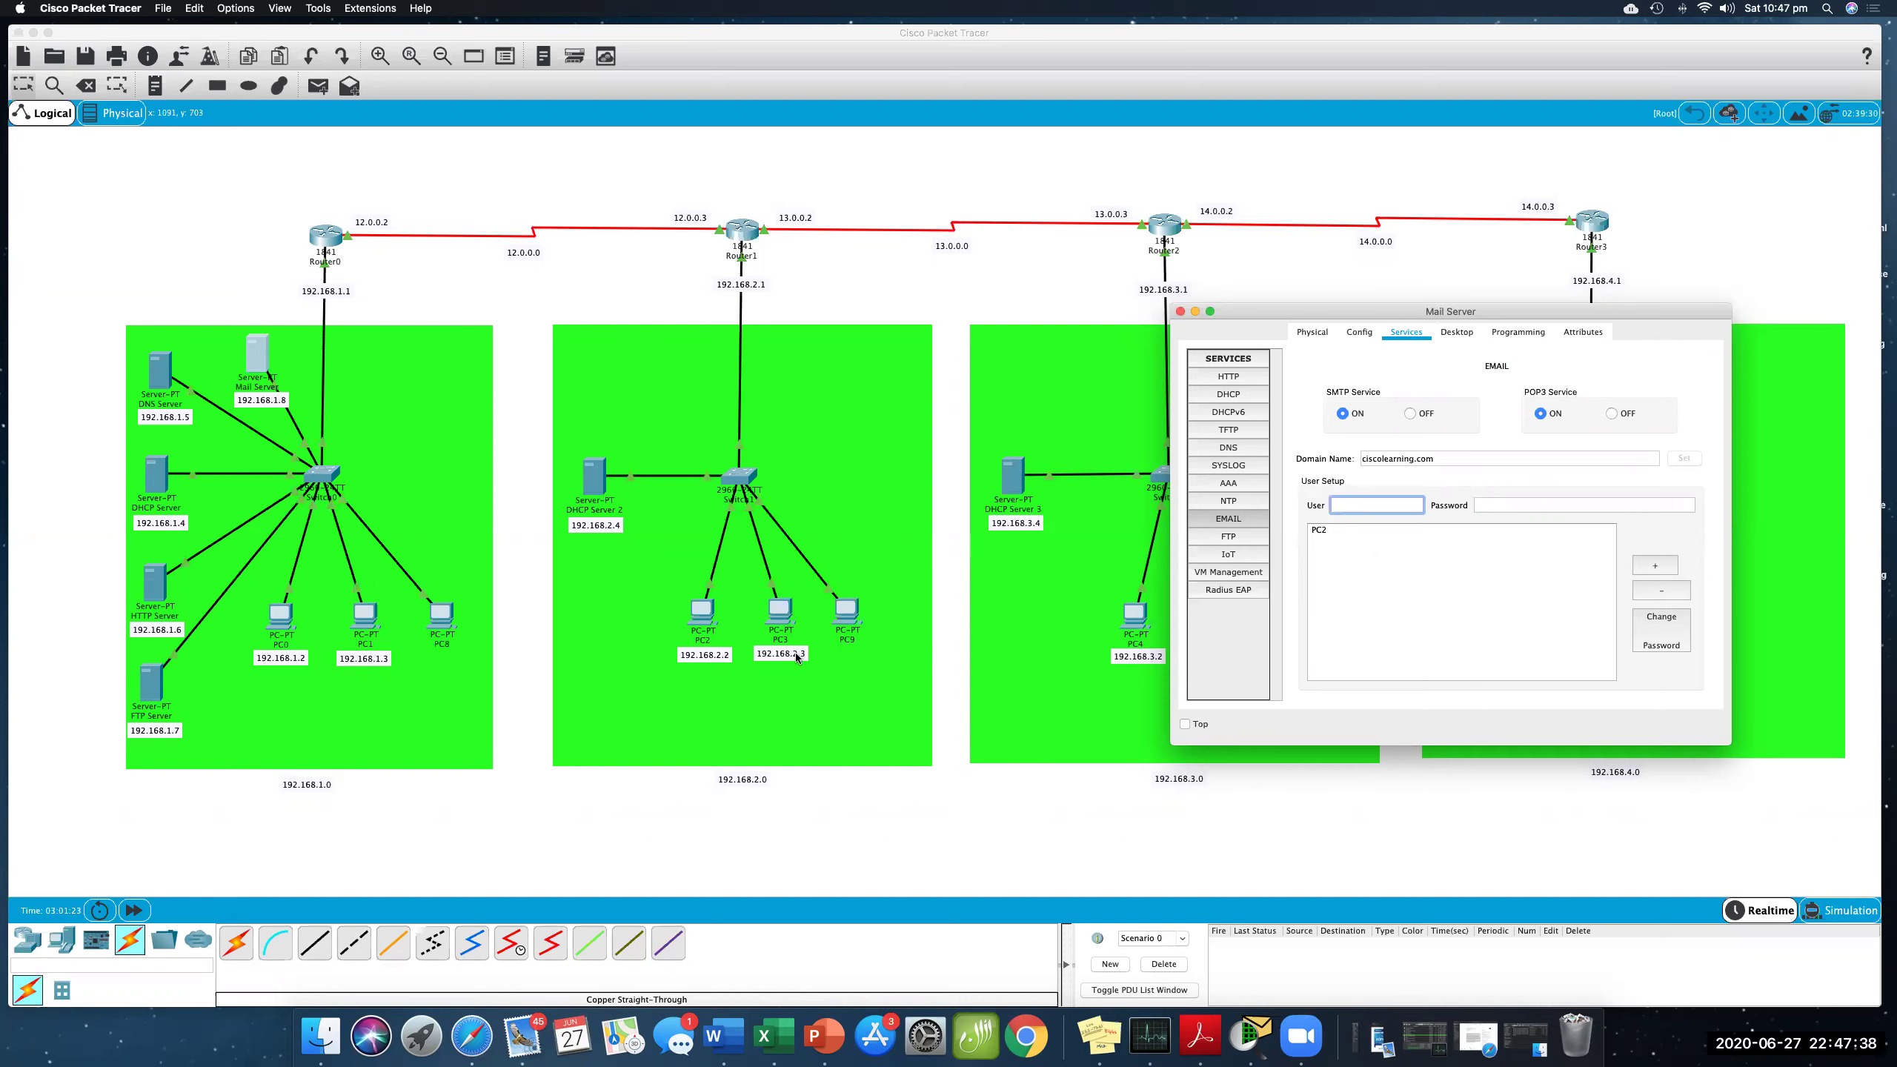
{"action": "type", "text": "PC3"}
{"action": "key", "text": "Tab"}
{"action": "type", "text": "cis"}
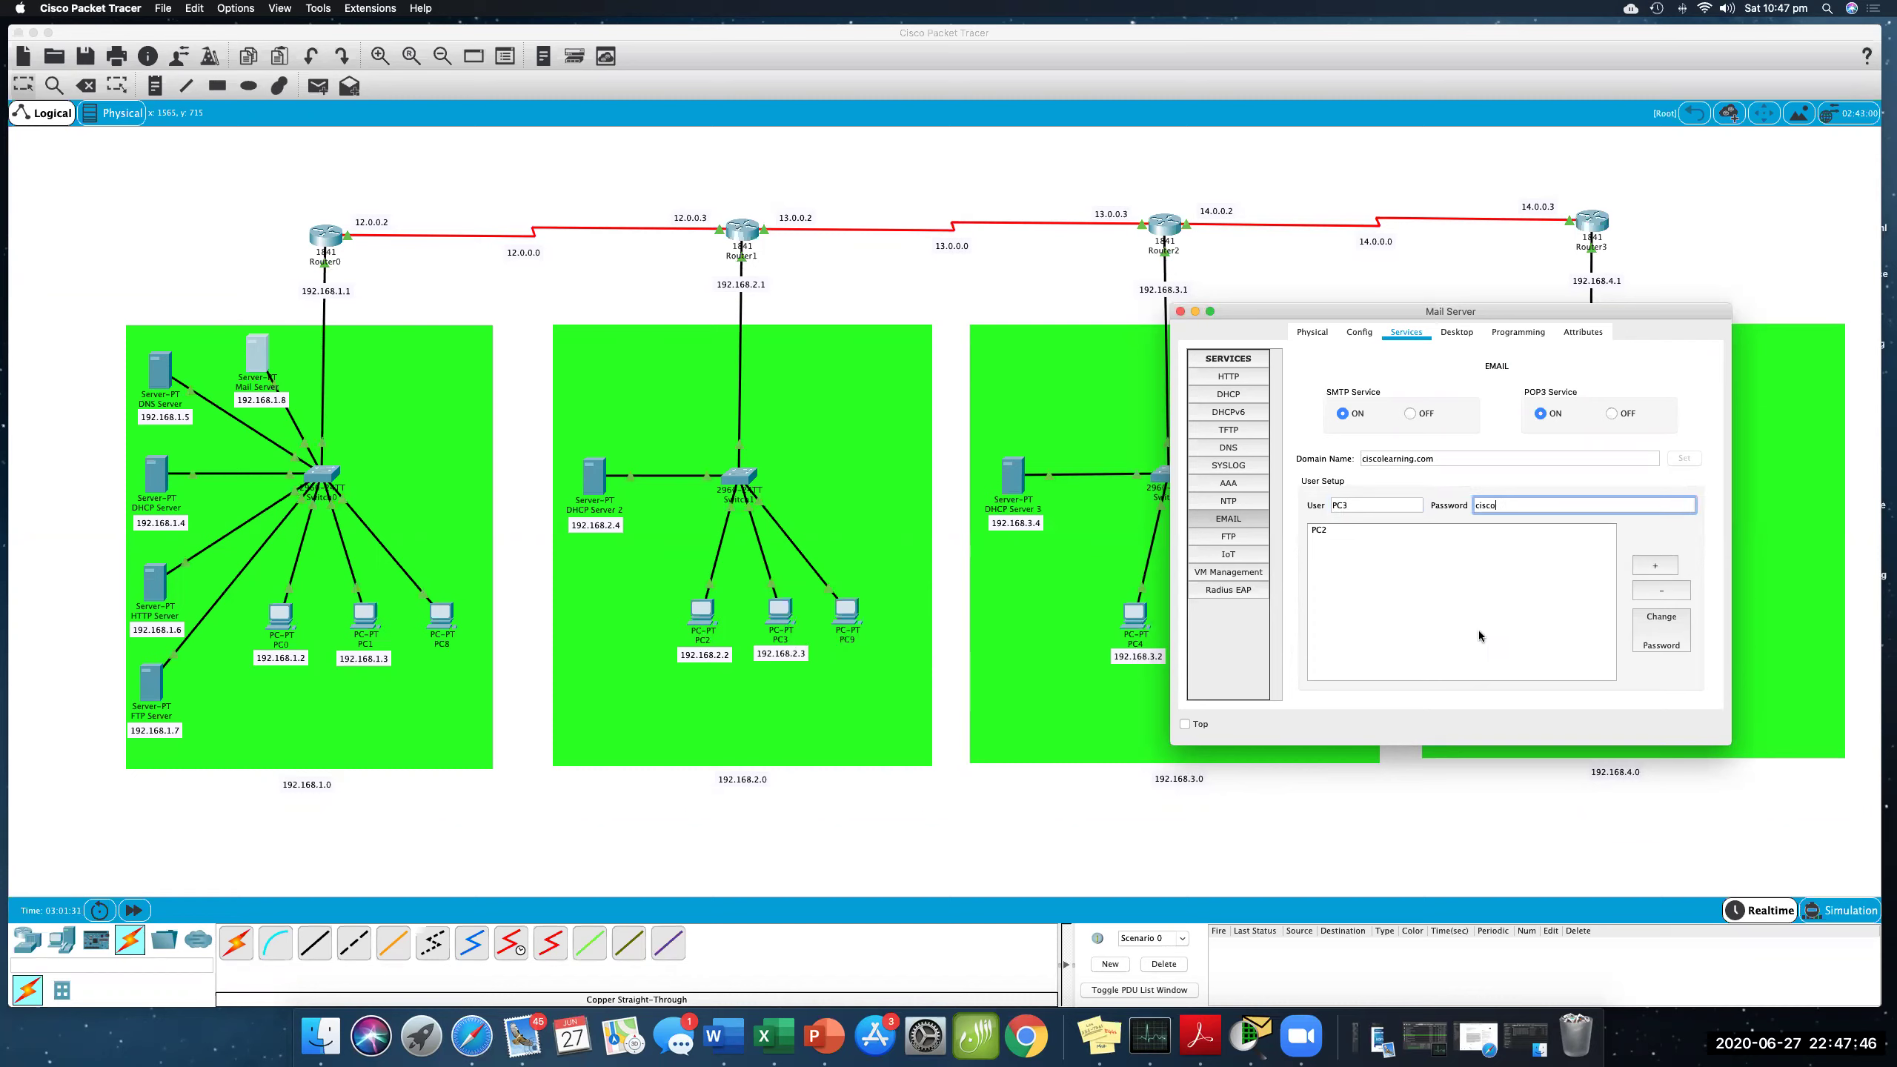
{"action": "left_click", "coordinate": [1640, 569]}
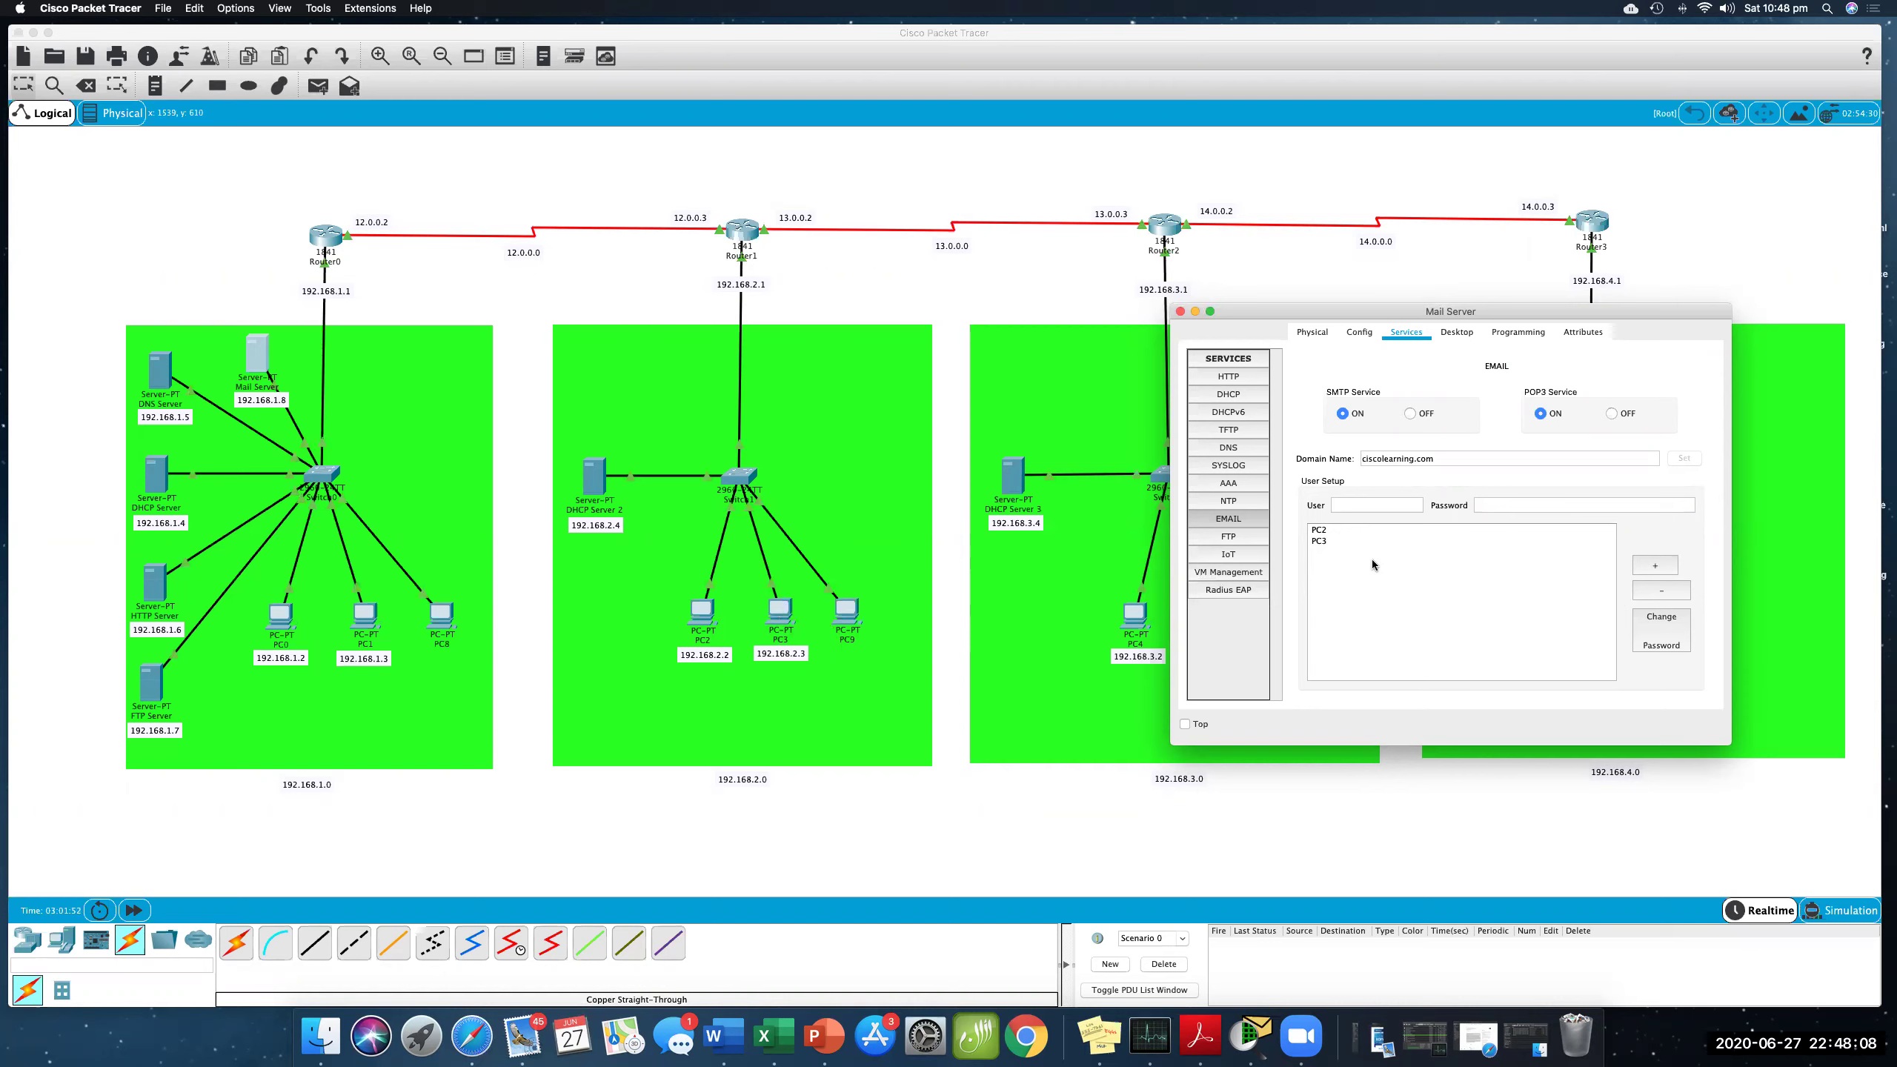
{"action": "left_click", "coordinate": [1180, 312]}
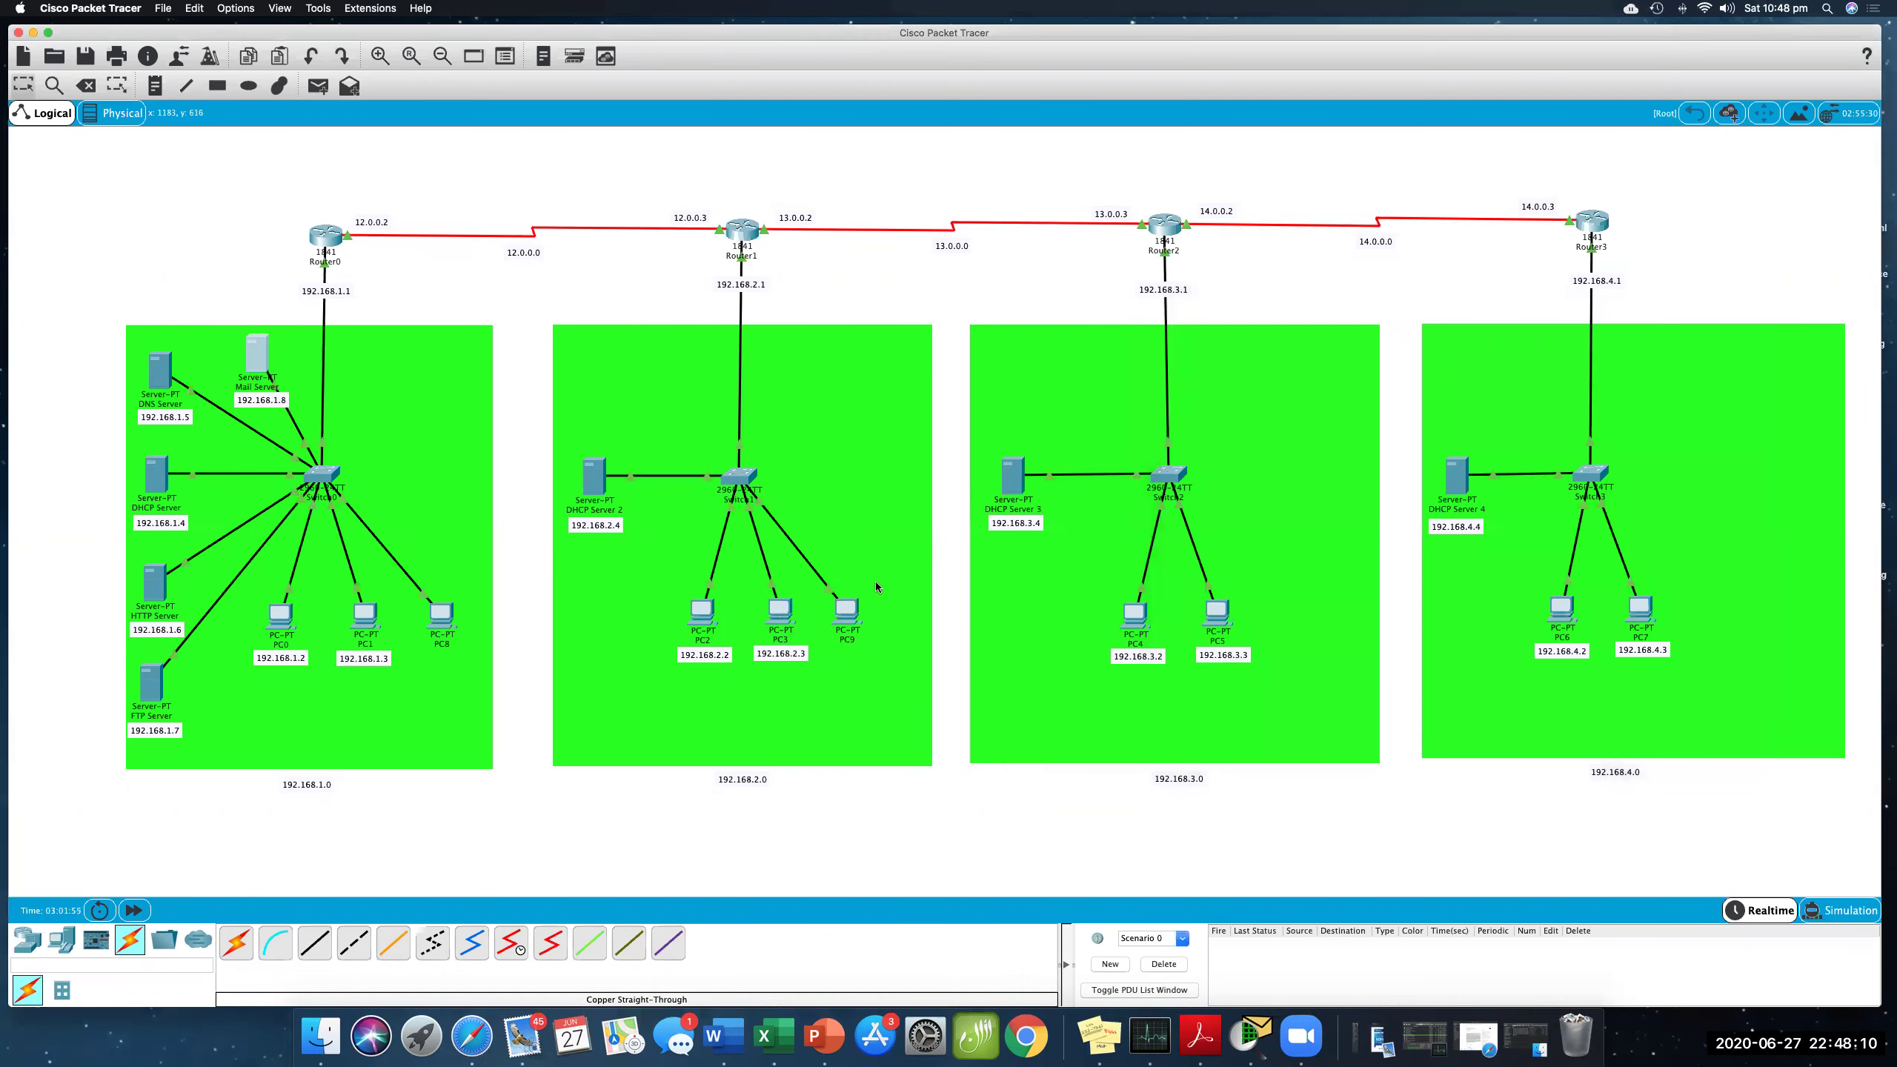
- Open the email client's configuration form on PC2, with its window enlarged and moved clear of the PCs
{"action": "left_click", "coordinate": [699, 613]}
{"action": "left_click", "coordinate": [1154, 598]}
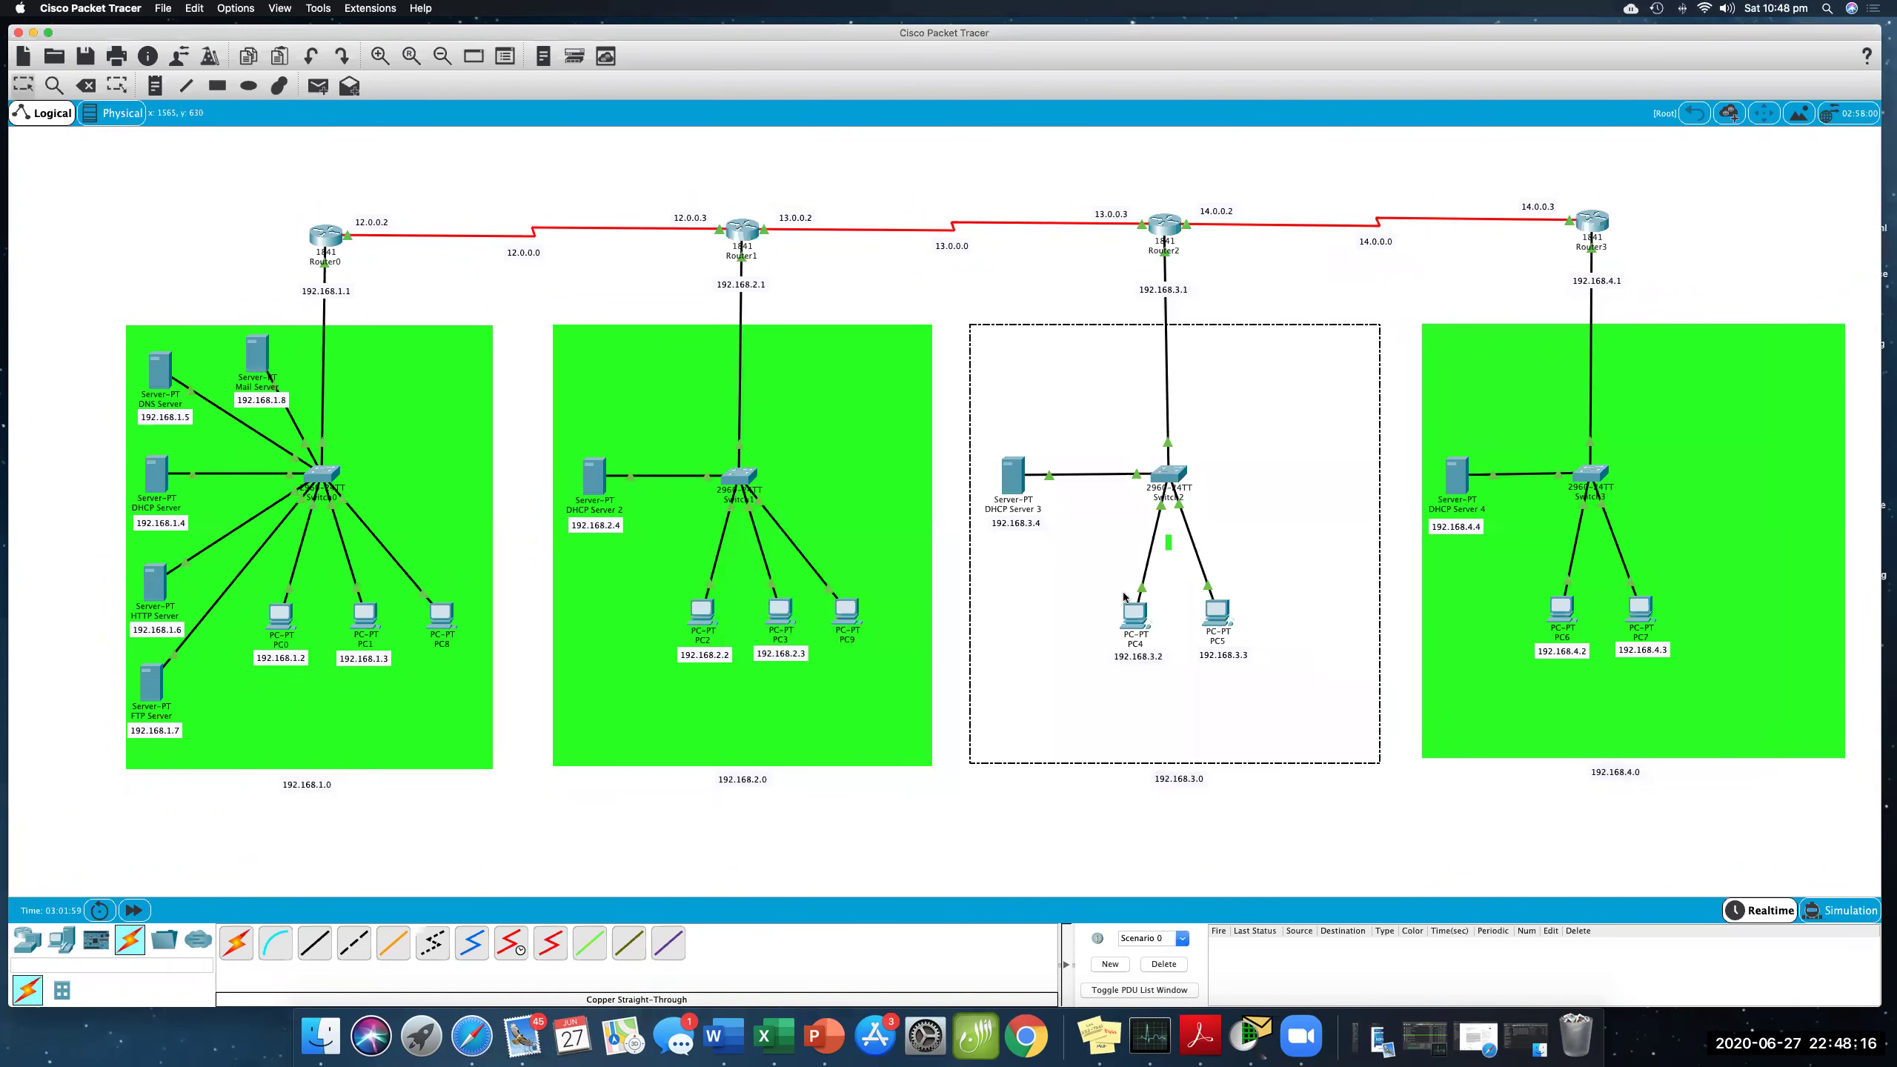
{"action": "left_click", "coordinate": [712, 617]}
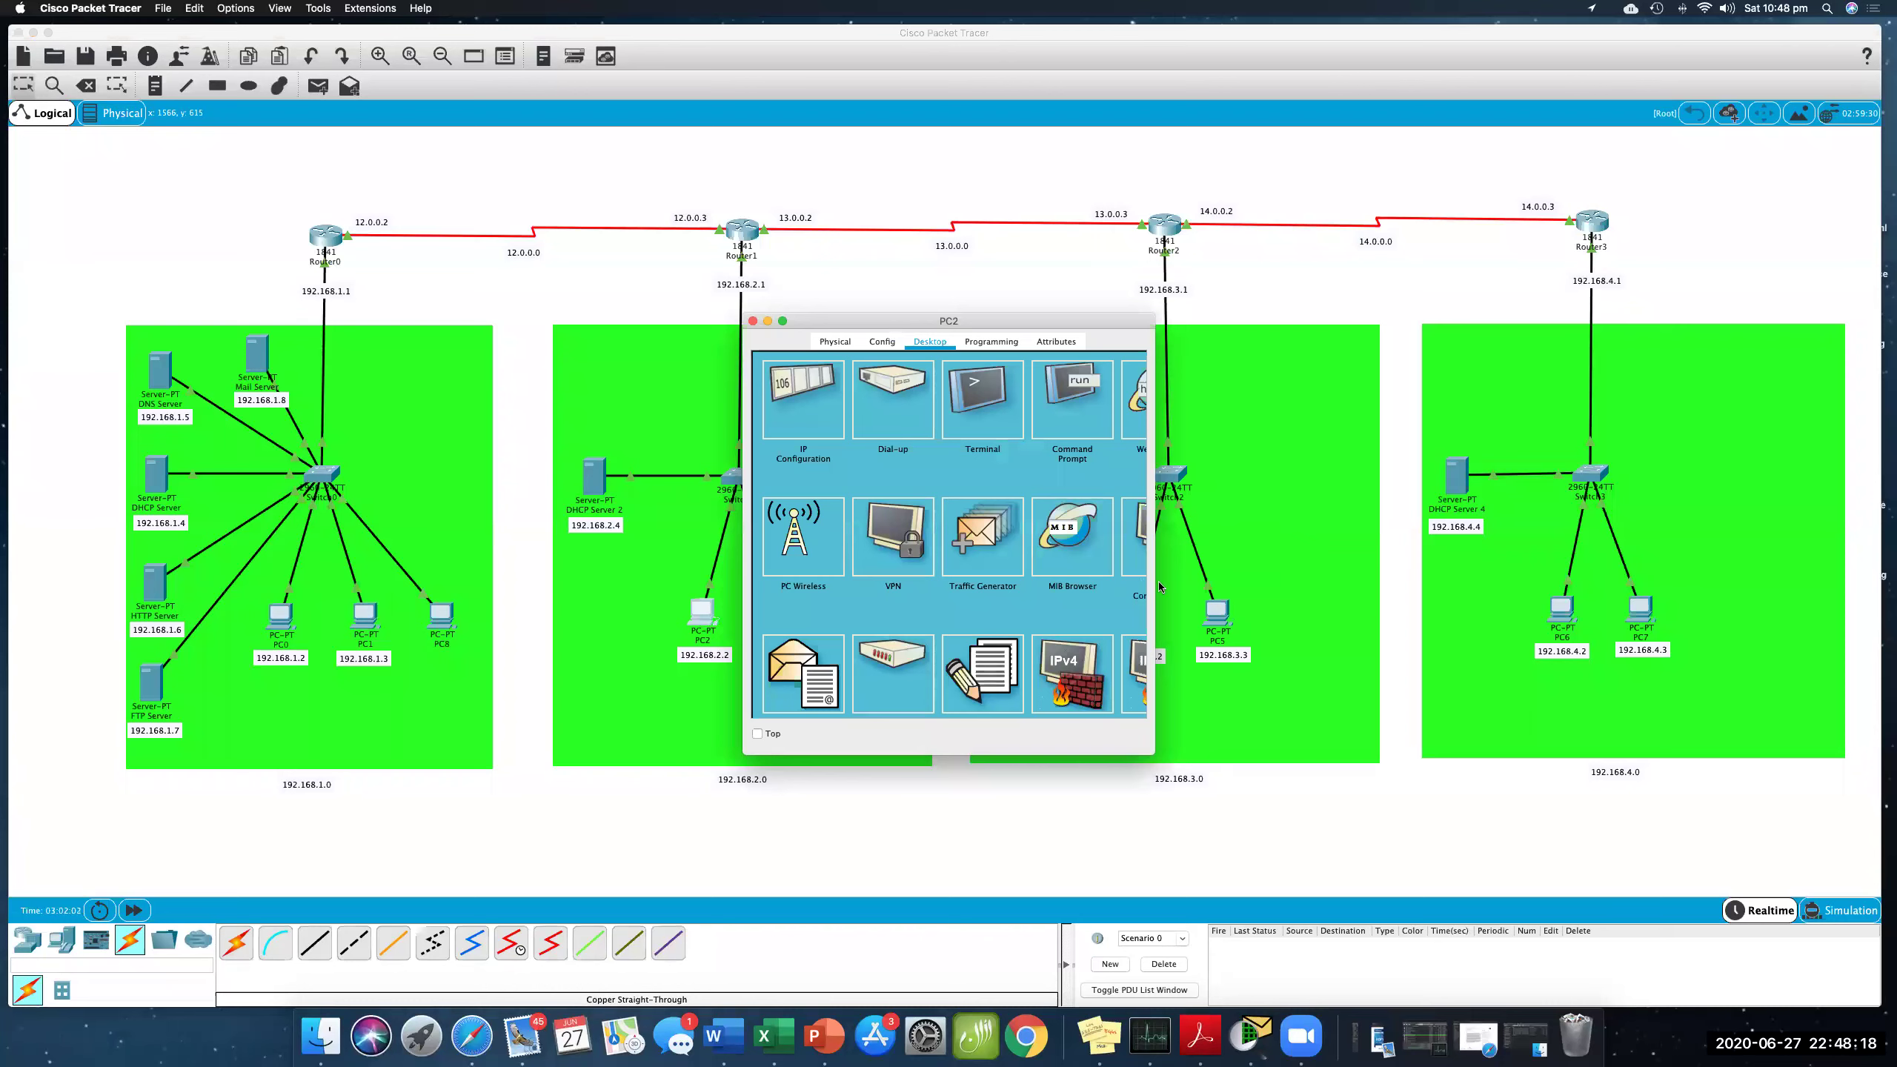
{"action": "left_click_drag", "start_coordinate": [1156, 587], "coordinate": [1498, 585]}
{"action": "scroll", "coordinate": [910, 574], "scroll_direction": "down", "scroll_amount": 3}
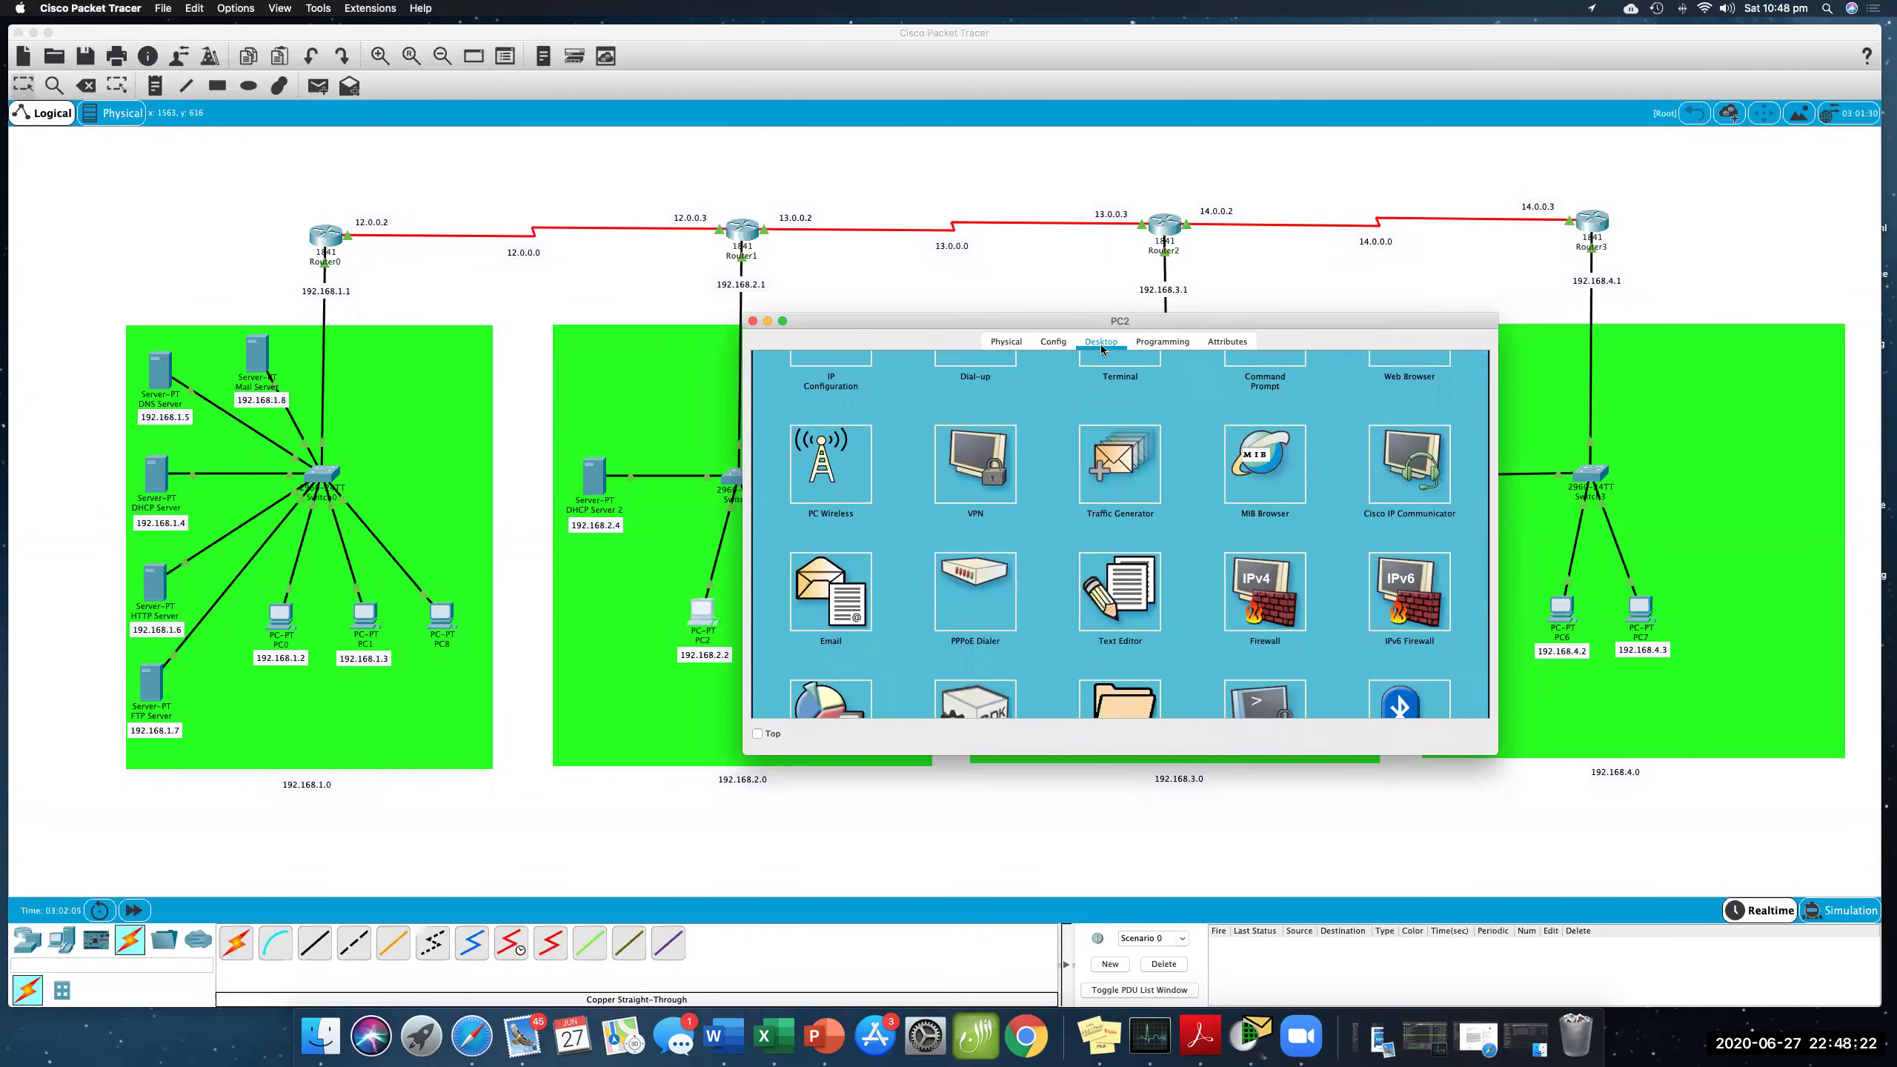
{"action": "left_click", "coordinate": [815, 596]}
{"action": "left_click_drag", "start_coordinate": [886, 324], "coordinate": [1112, 331]}
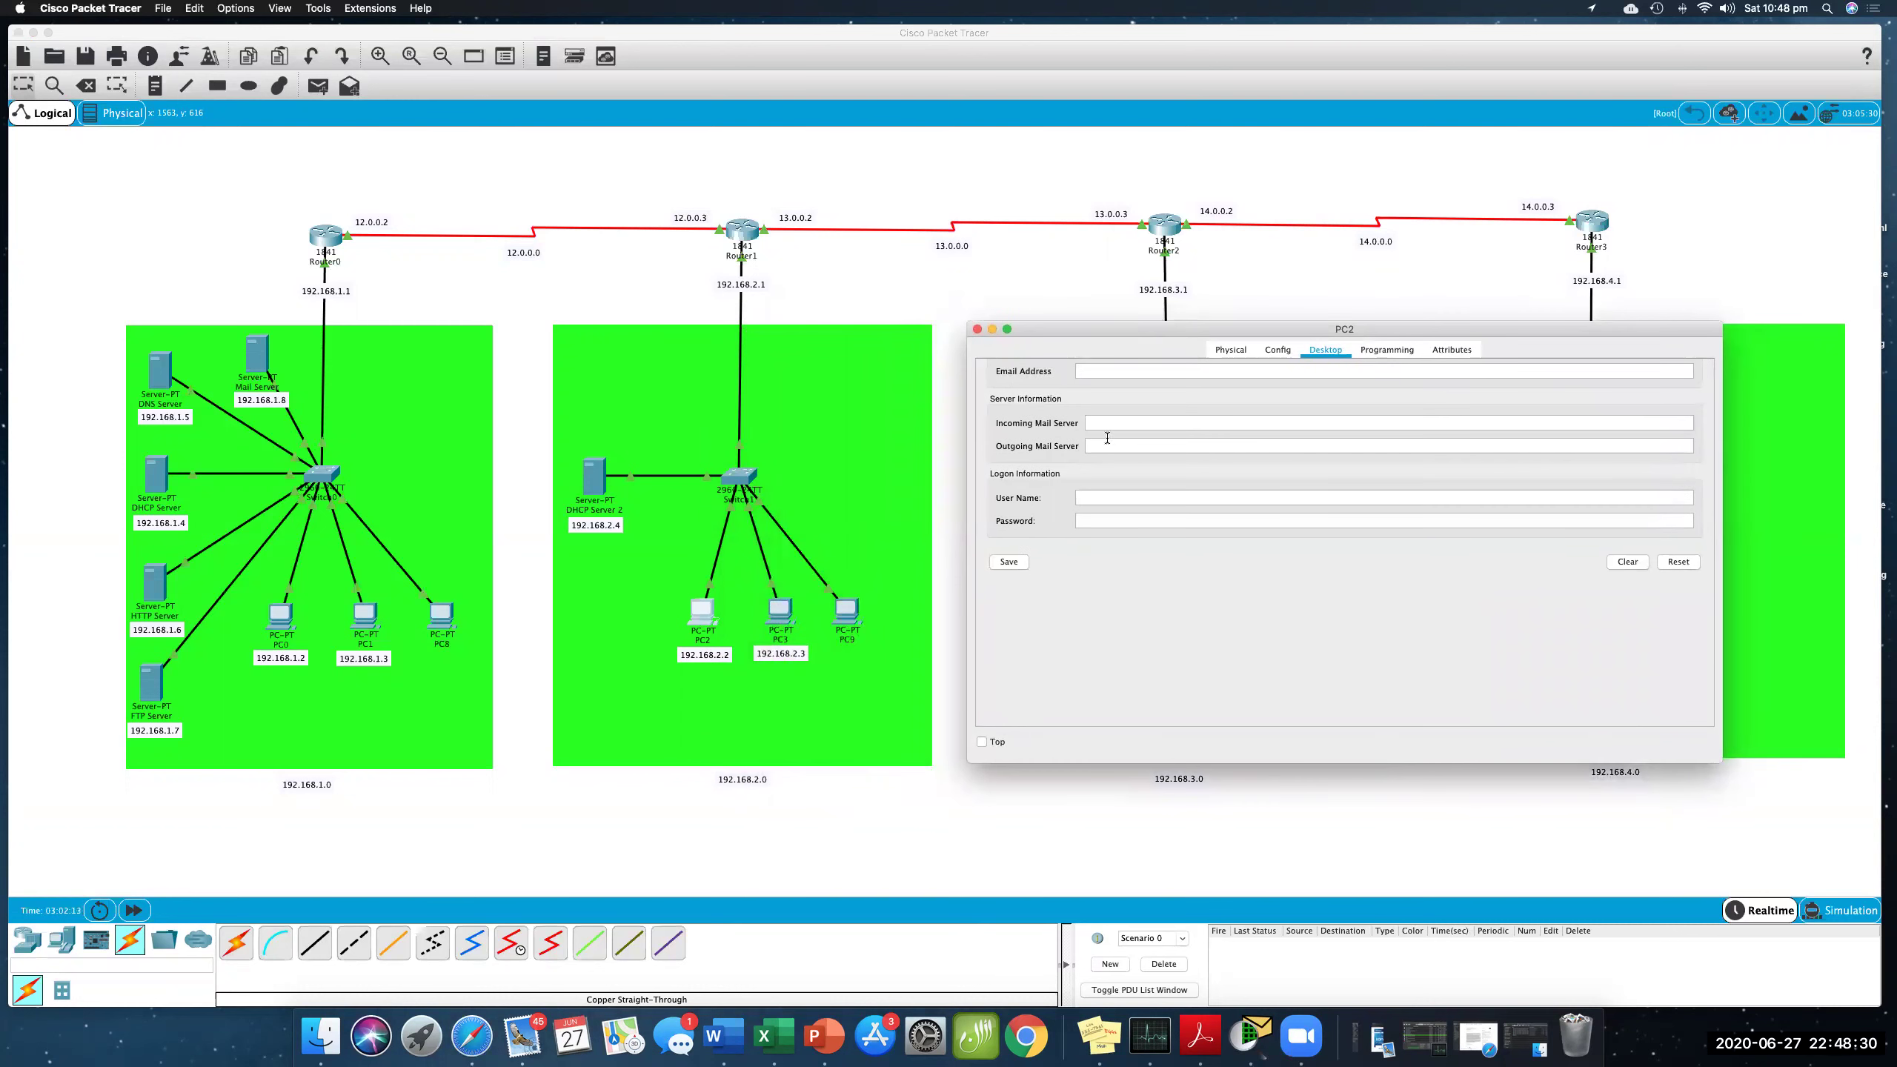
- Enter PC2's email address on the ciscolearning.com domain and set both incoming and outgoing mail servers to 192.168.1.8
{"action": "left_click", "coordinate": [1093, 372]}
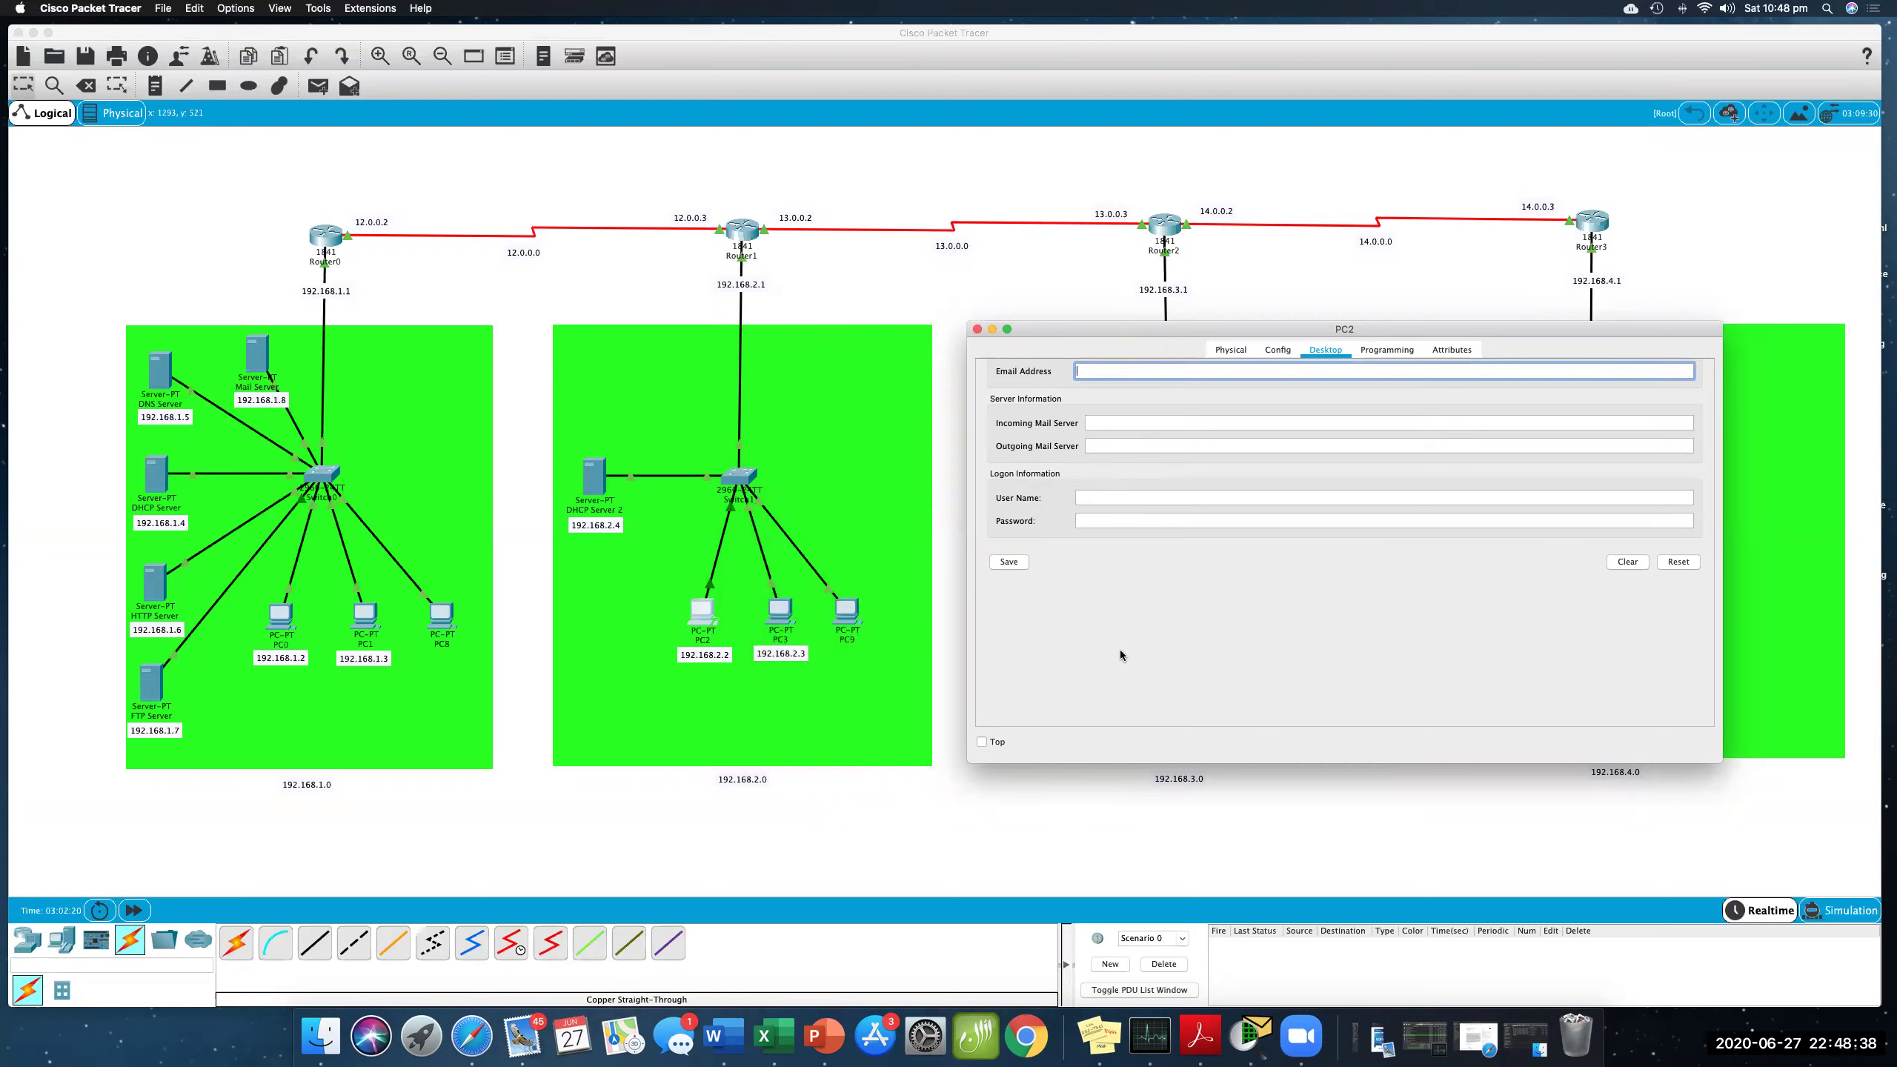
{"action": "type", "text": "pc2@ciscolearning.com"}
{"action": "left_click", "coordinate": [1102, 425]}
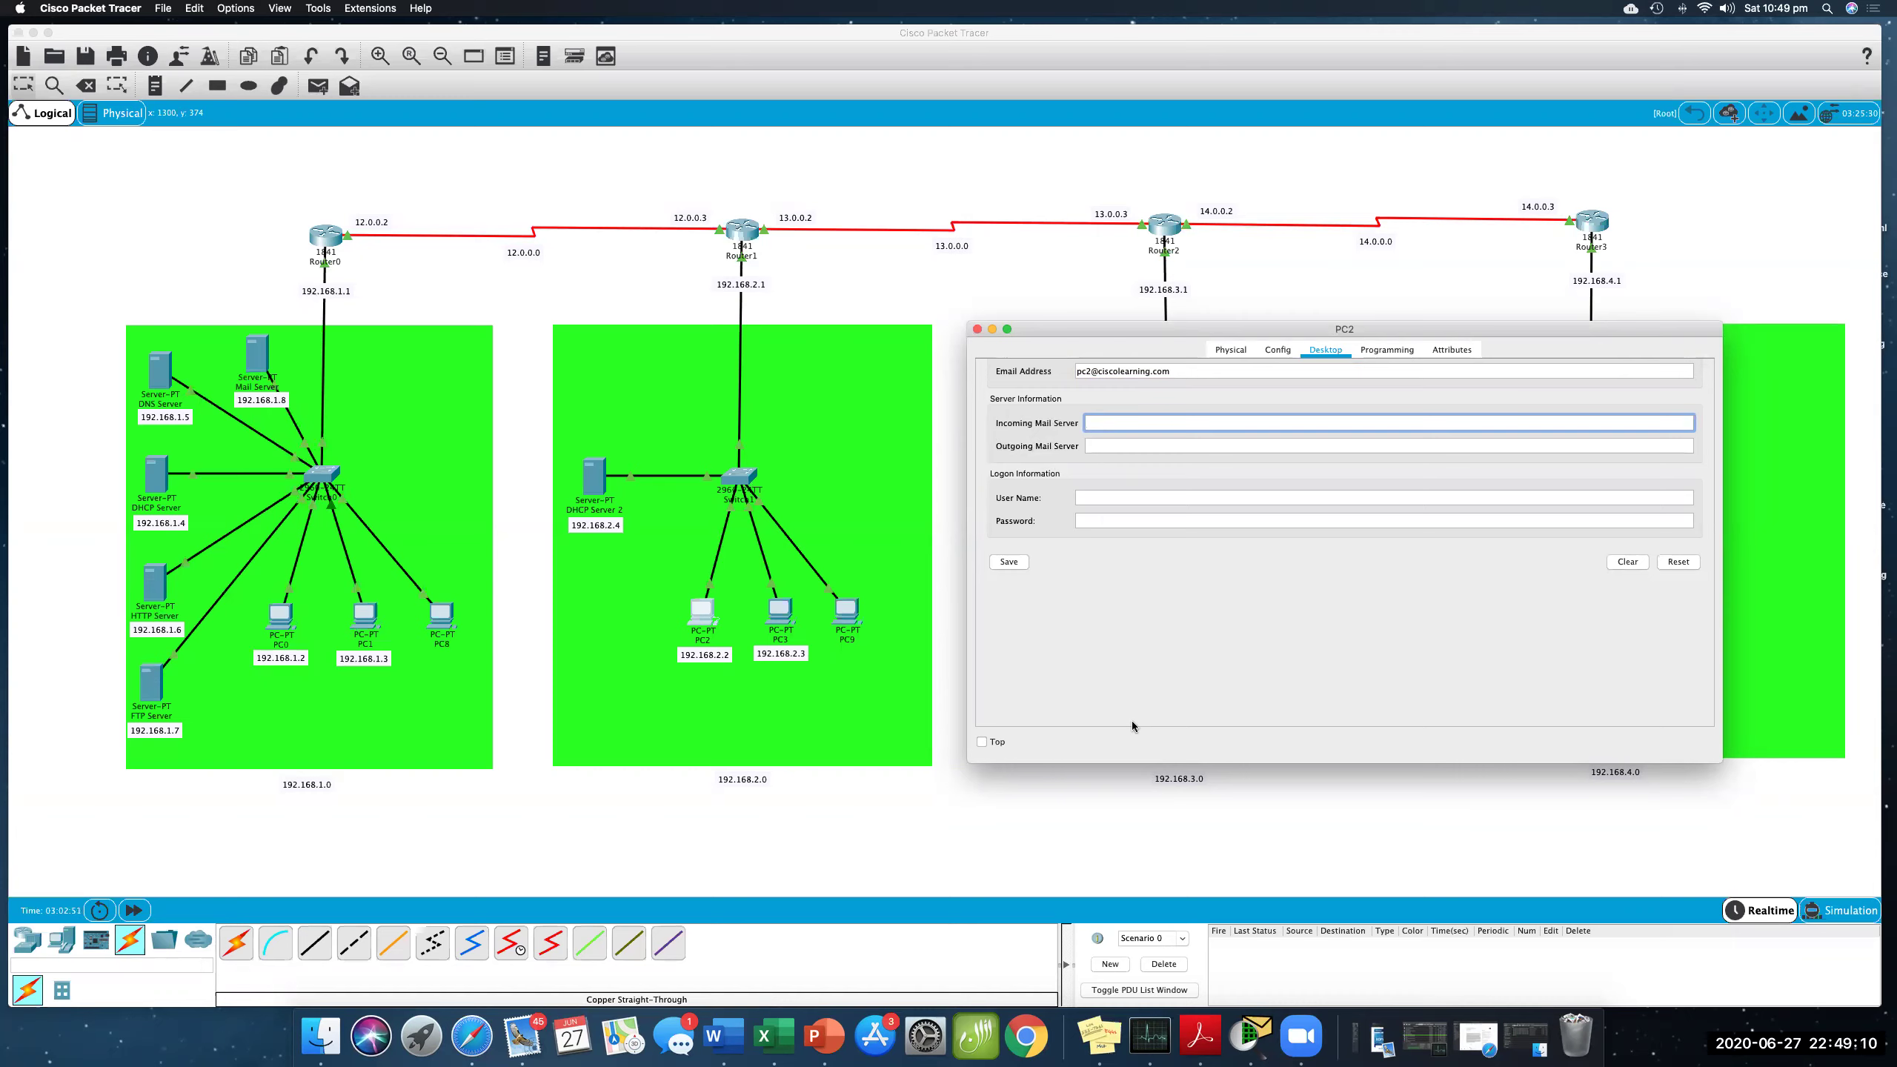
{"action": "type", "text": "92.168.1.8"}
{"action": "key", "text": "Tab"}
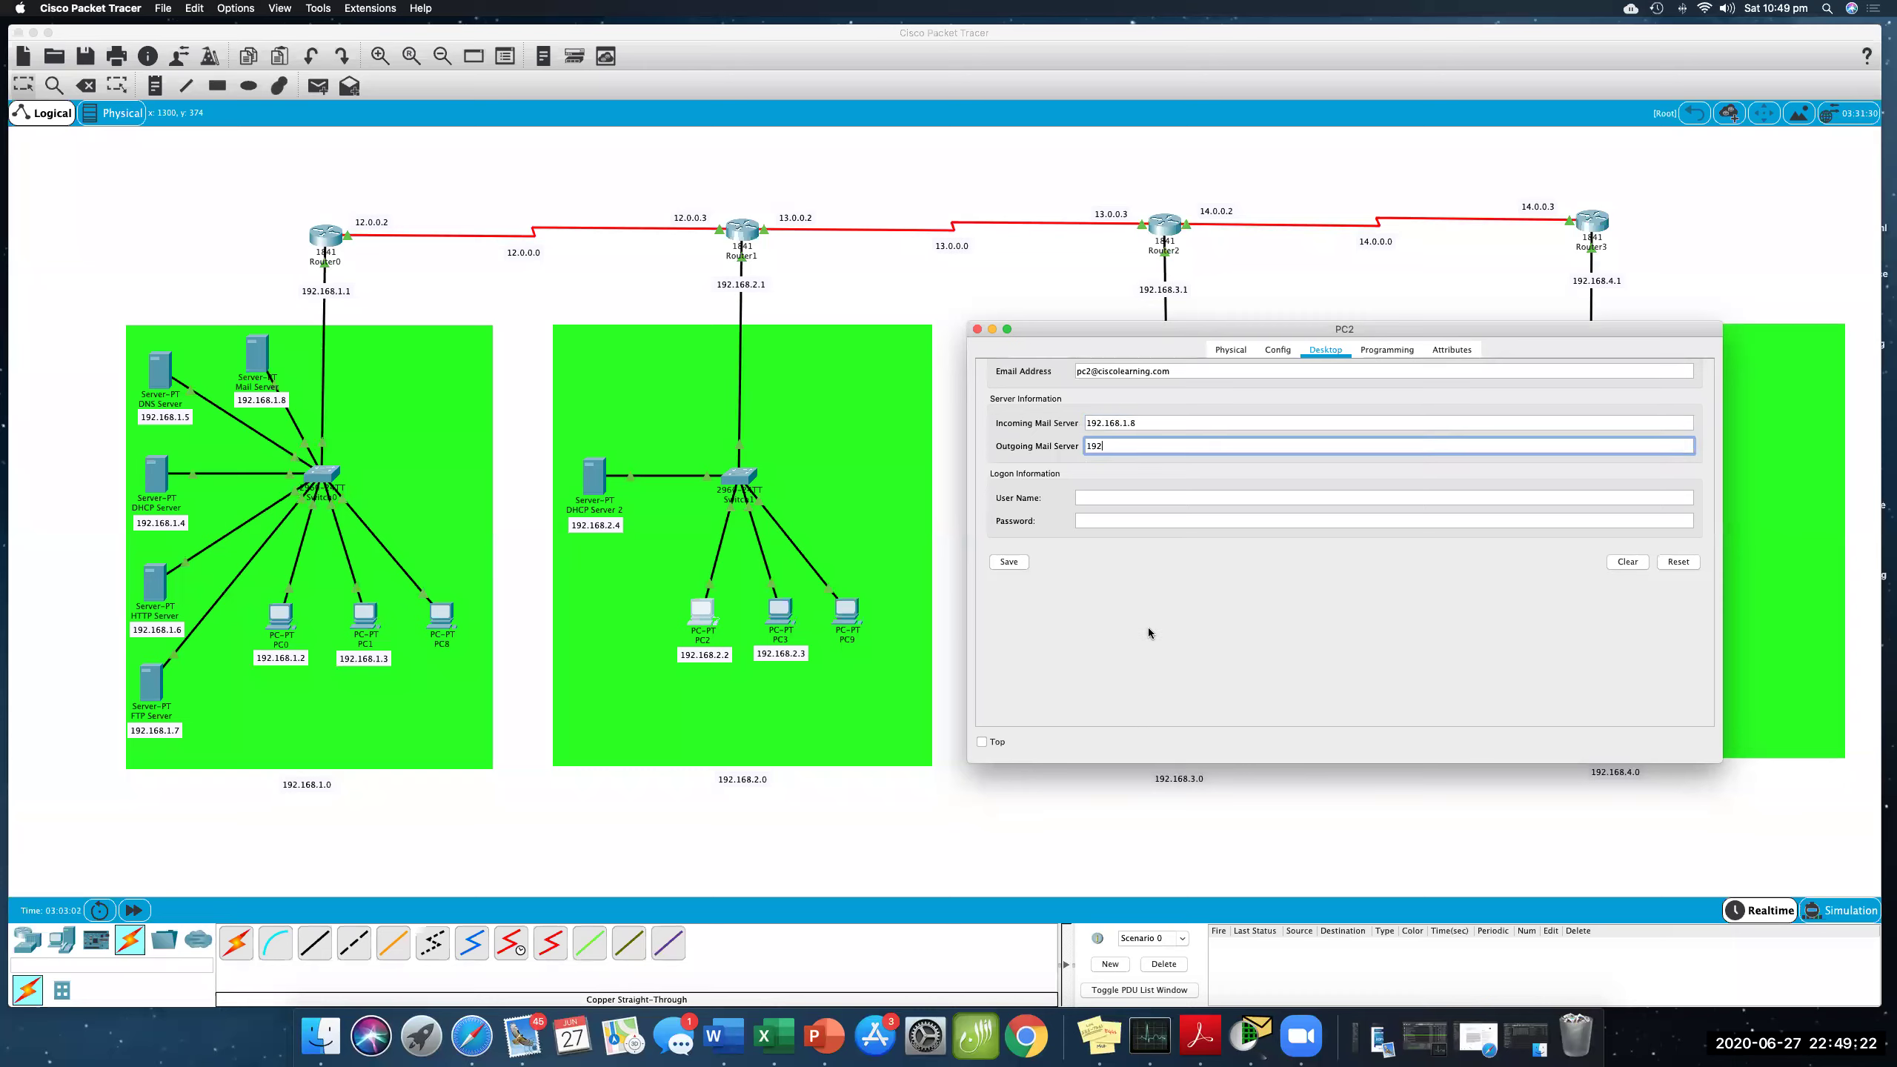
{"action": "type", "text": "192.168.1.8"}
{"action": "left_click", "coordinate": [1147, 632]}
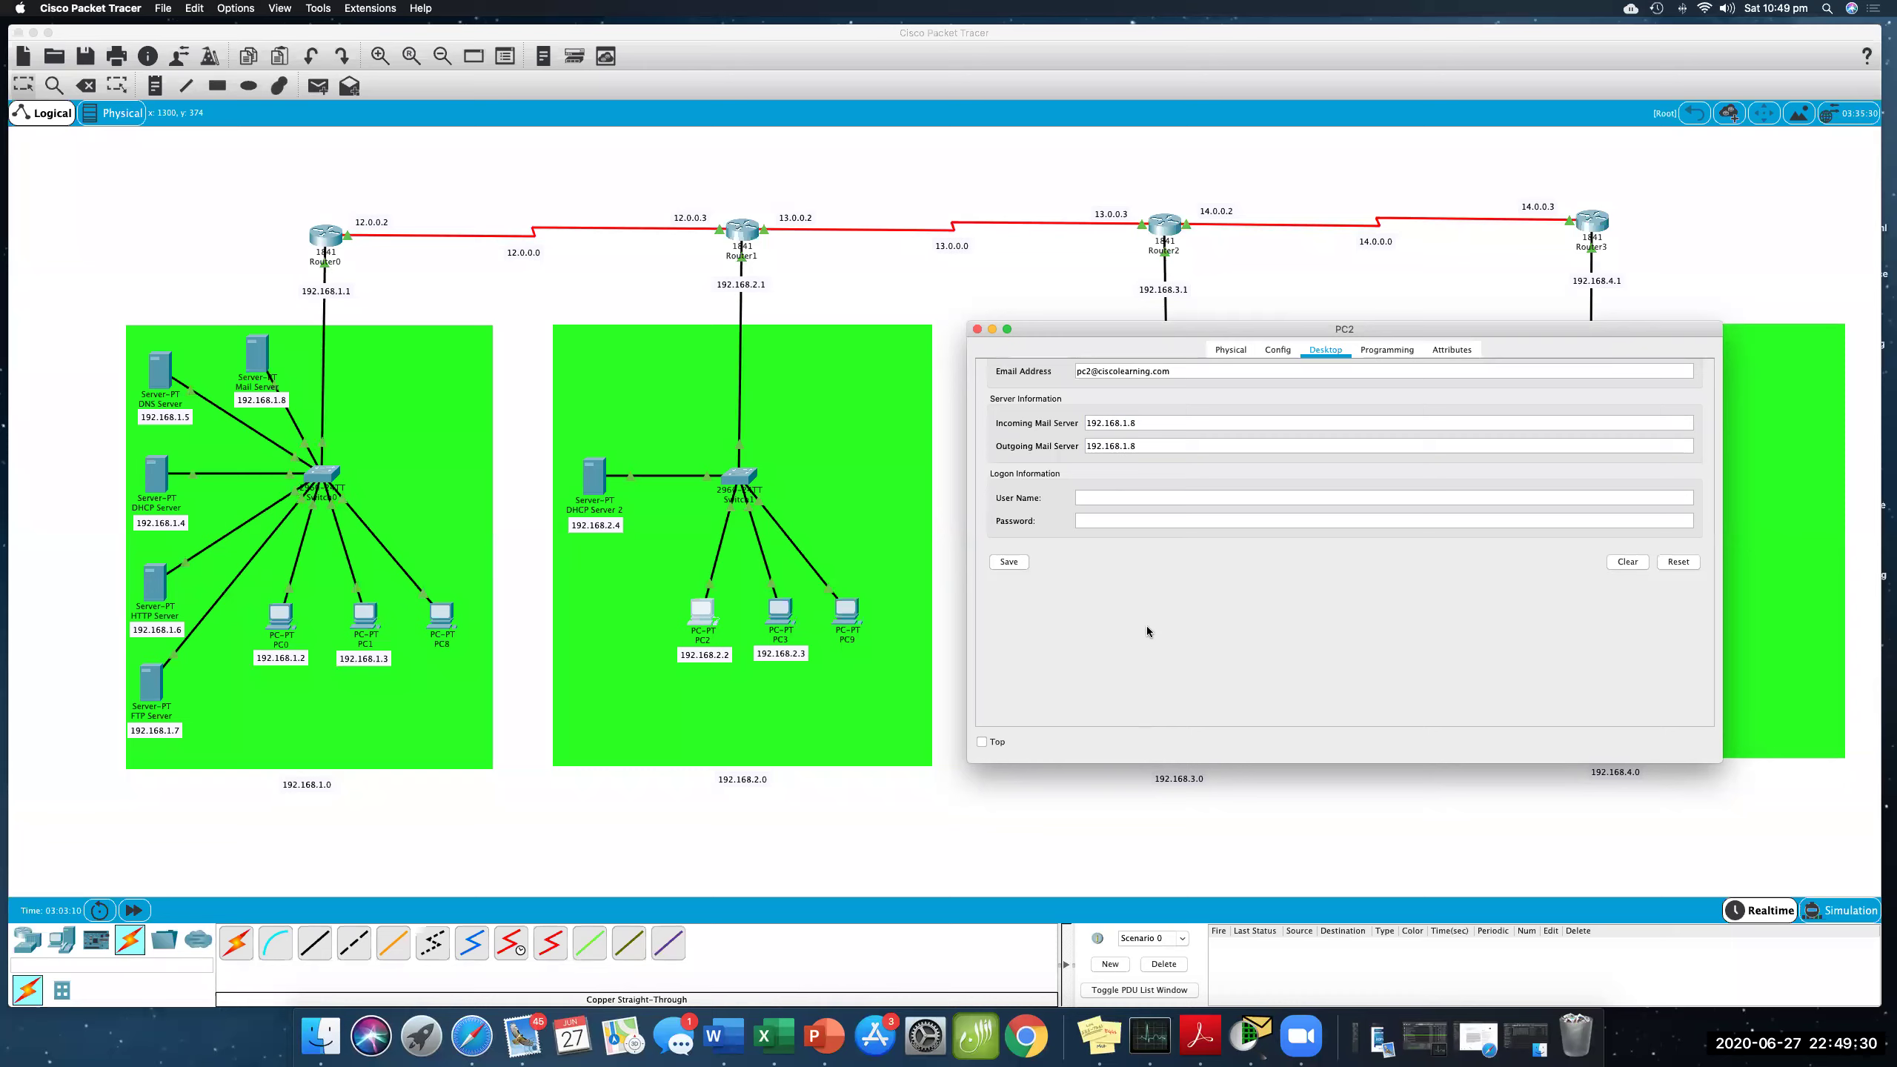
- Fill in PC2's mail logon with user name PC2, the account password and display name PC2, then save and close its window
{"action": "key", "text": "Tab"}
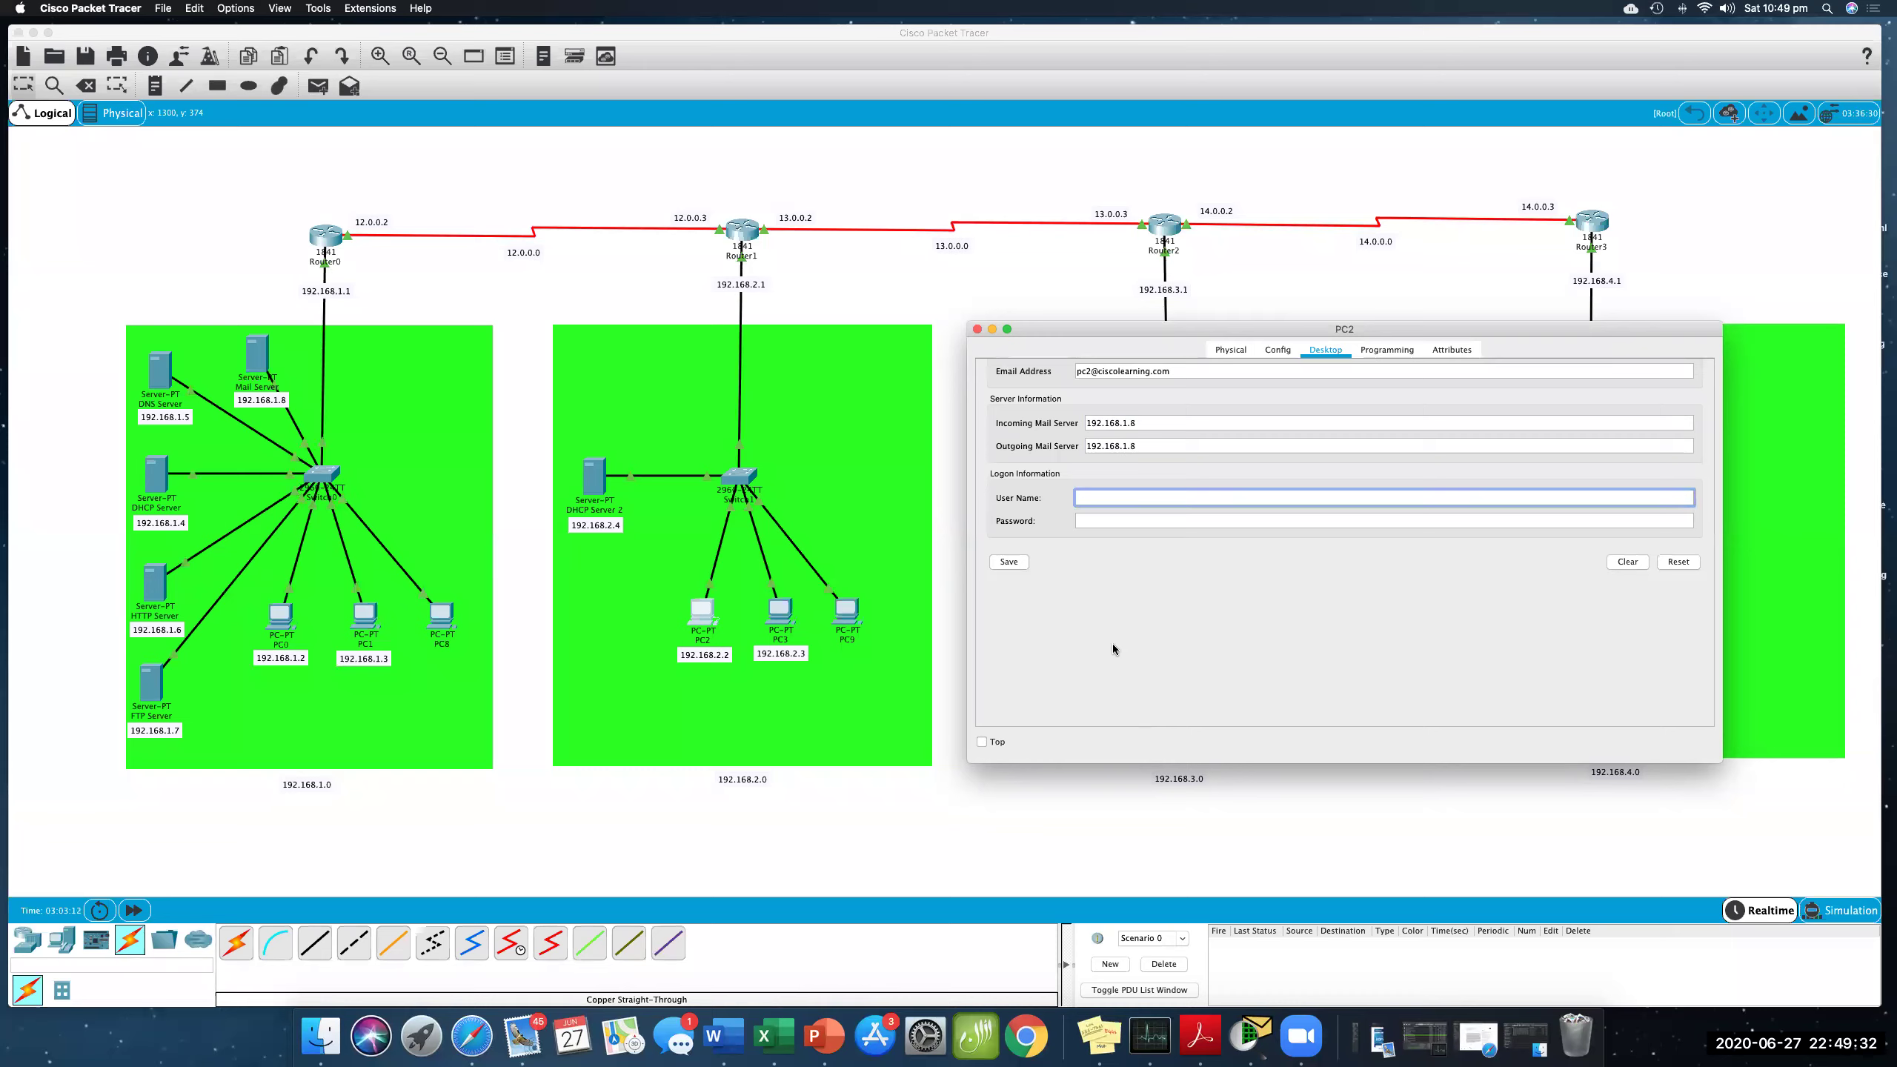
{"action": "type", "text": "PC2"}
{"action": "left_click", "coordinate": [1095, 521]}
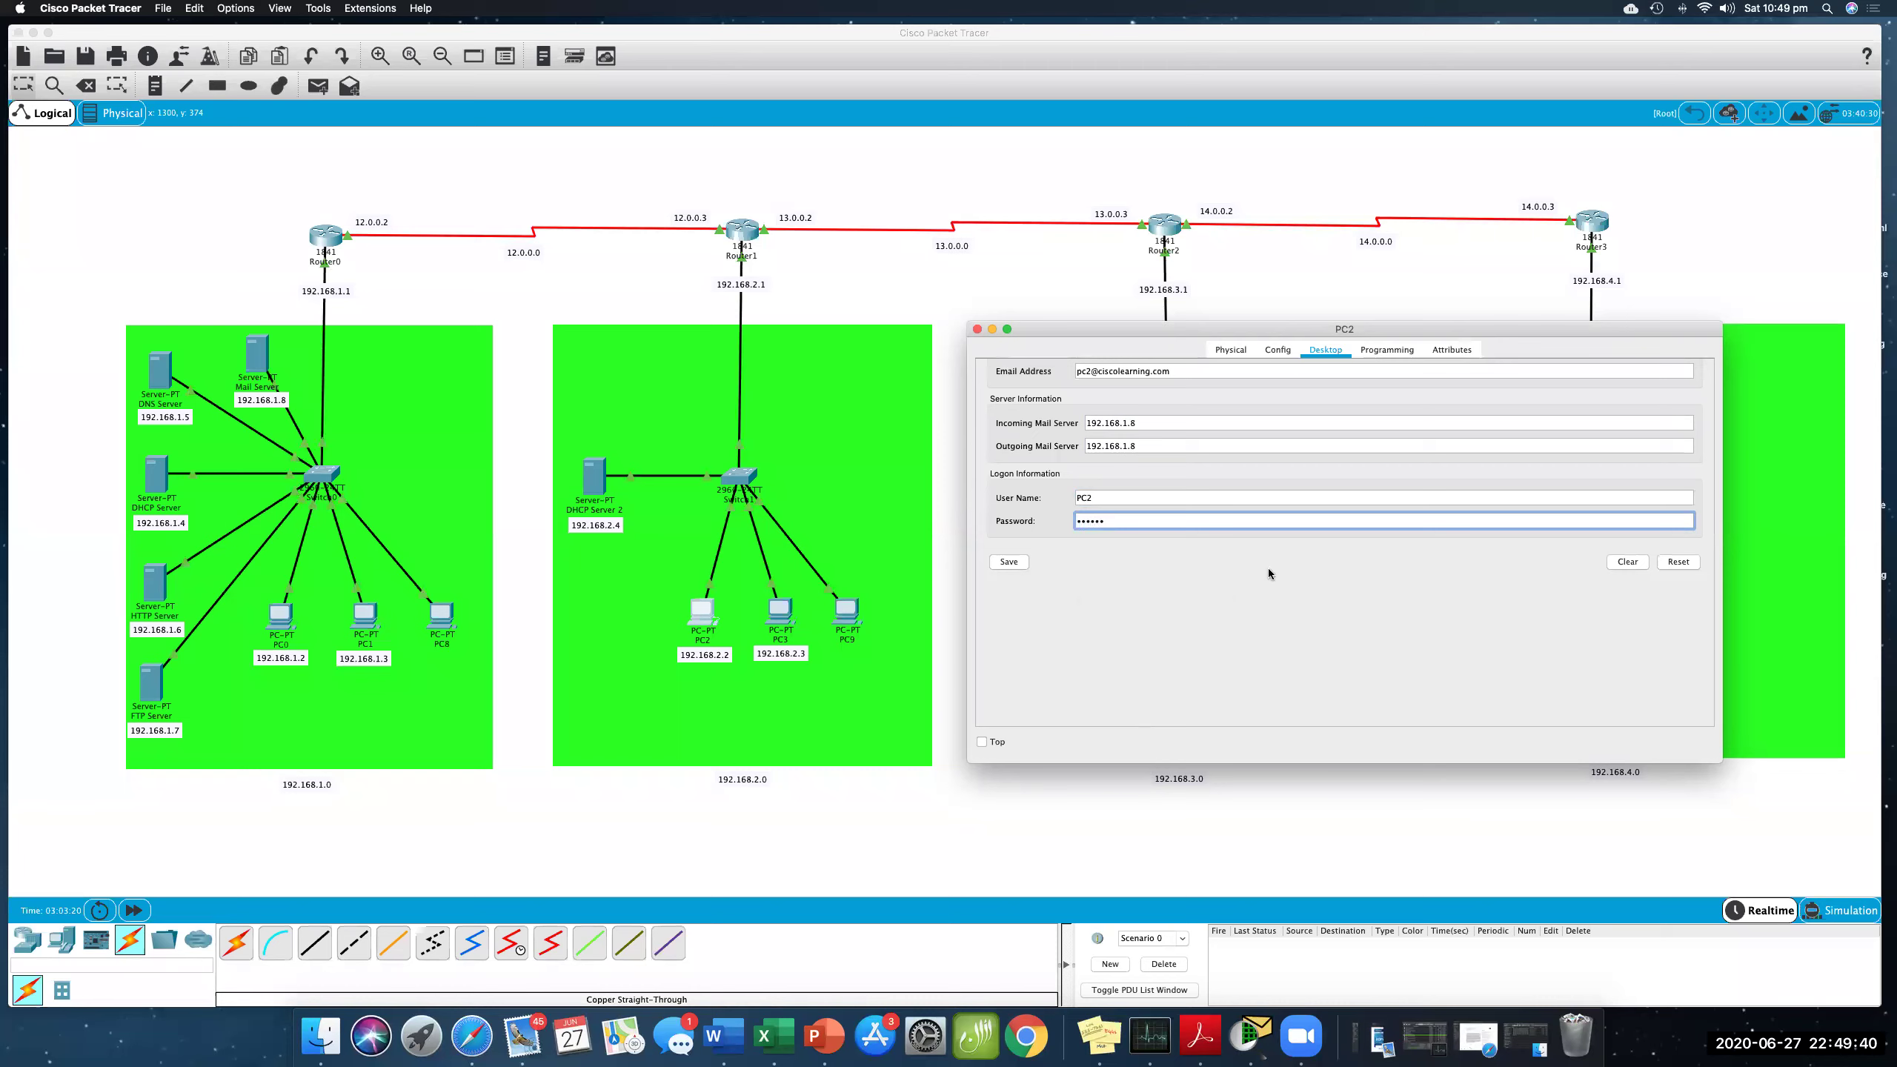
{"action": "left_click", "coordinate": [1007, 562]}
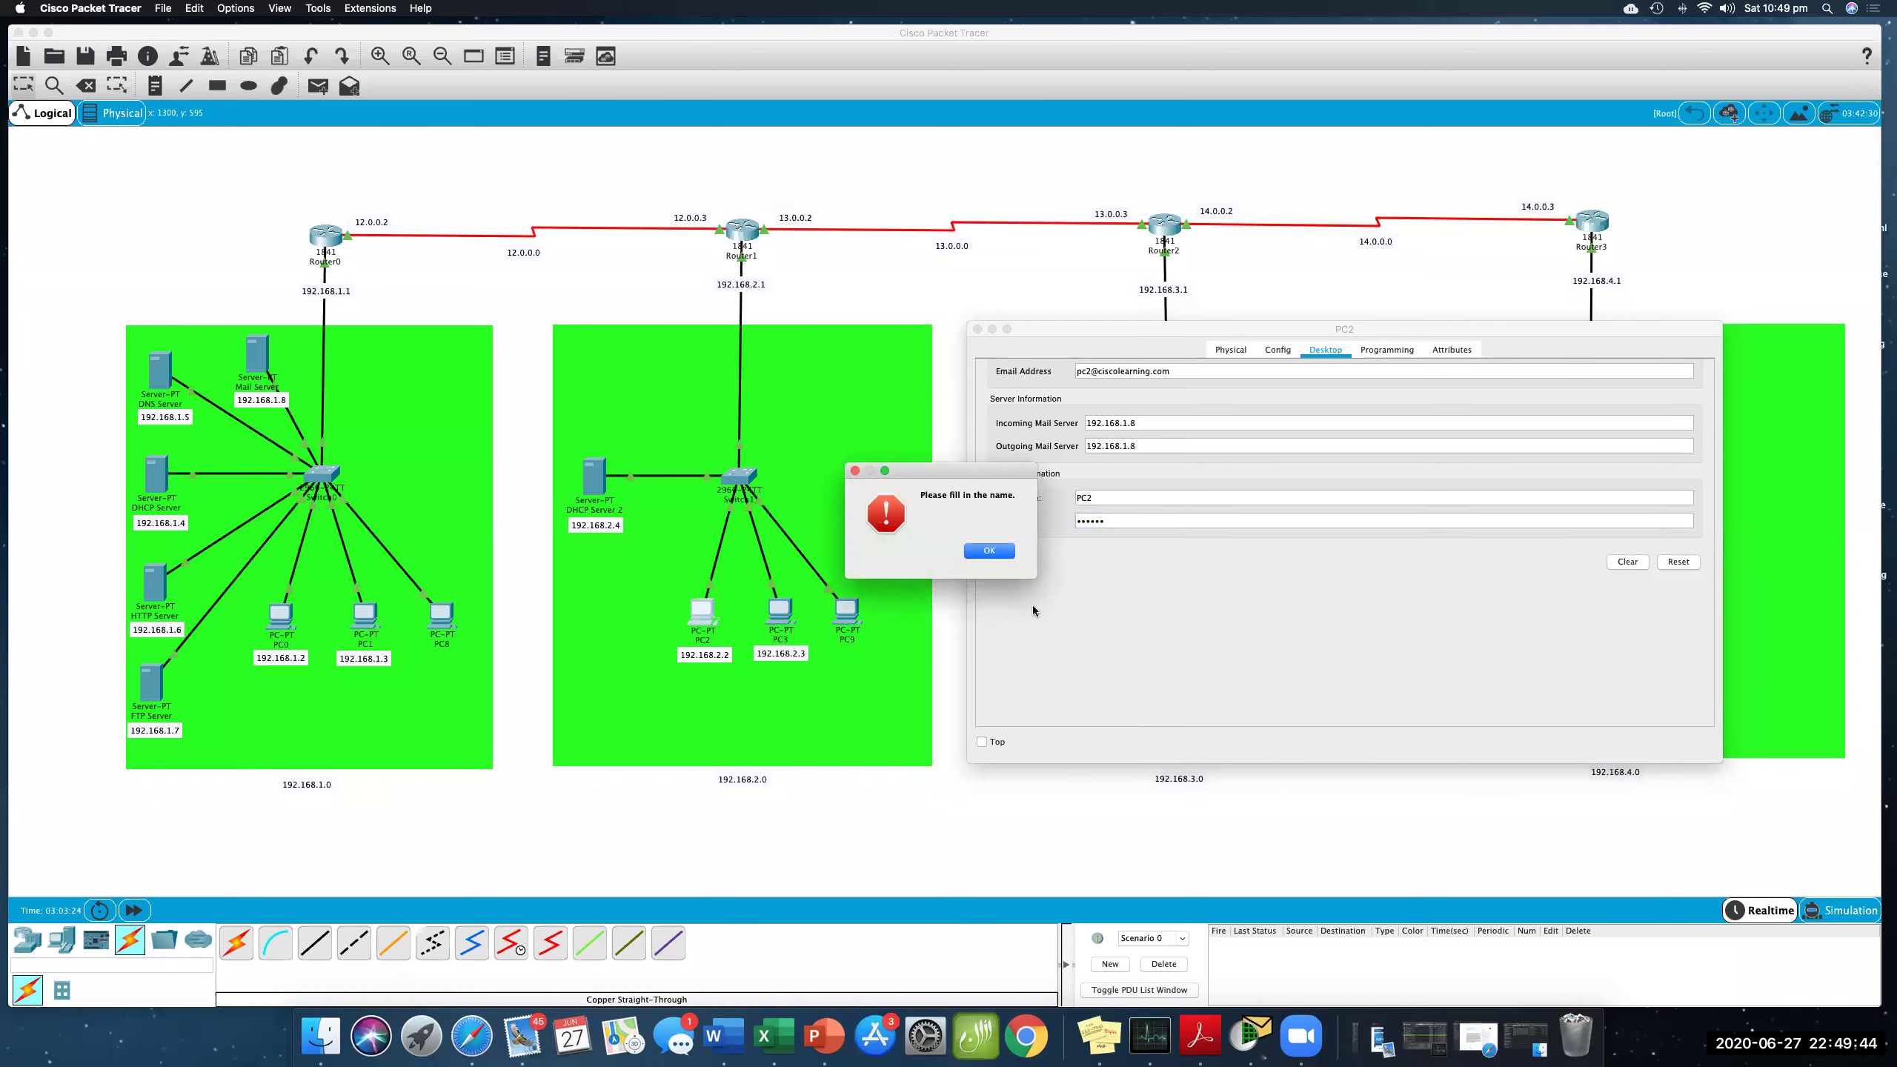
{"action": "left_click", "coordinate": [988, 551]}
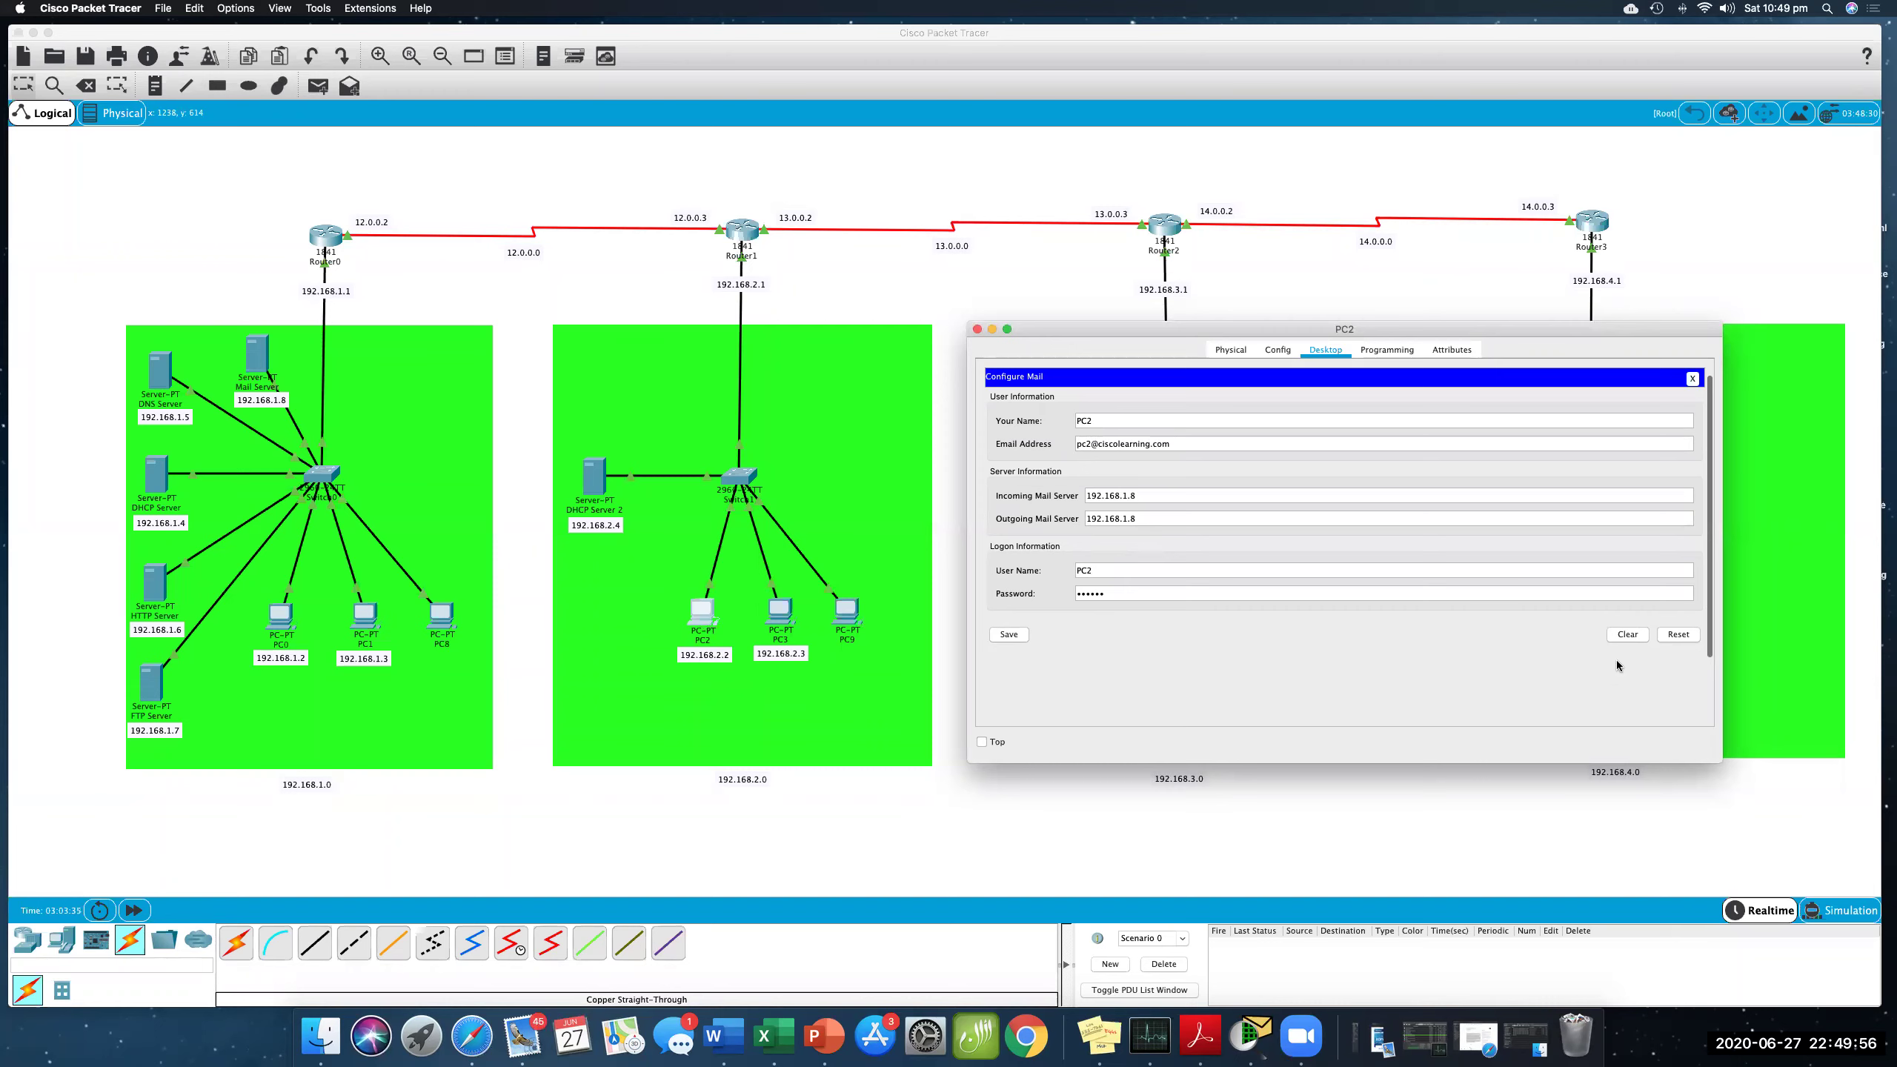
{"action": "left_click", "coordinate": [1008, 634]}
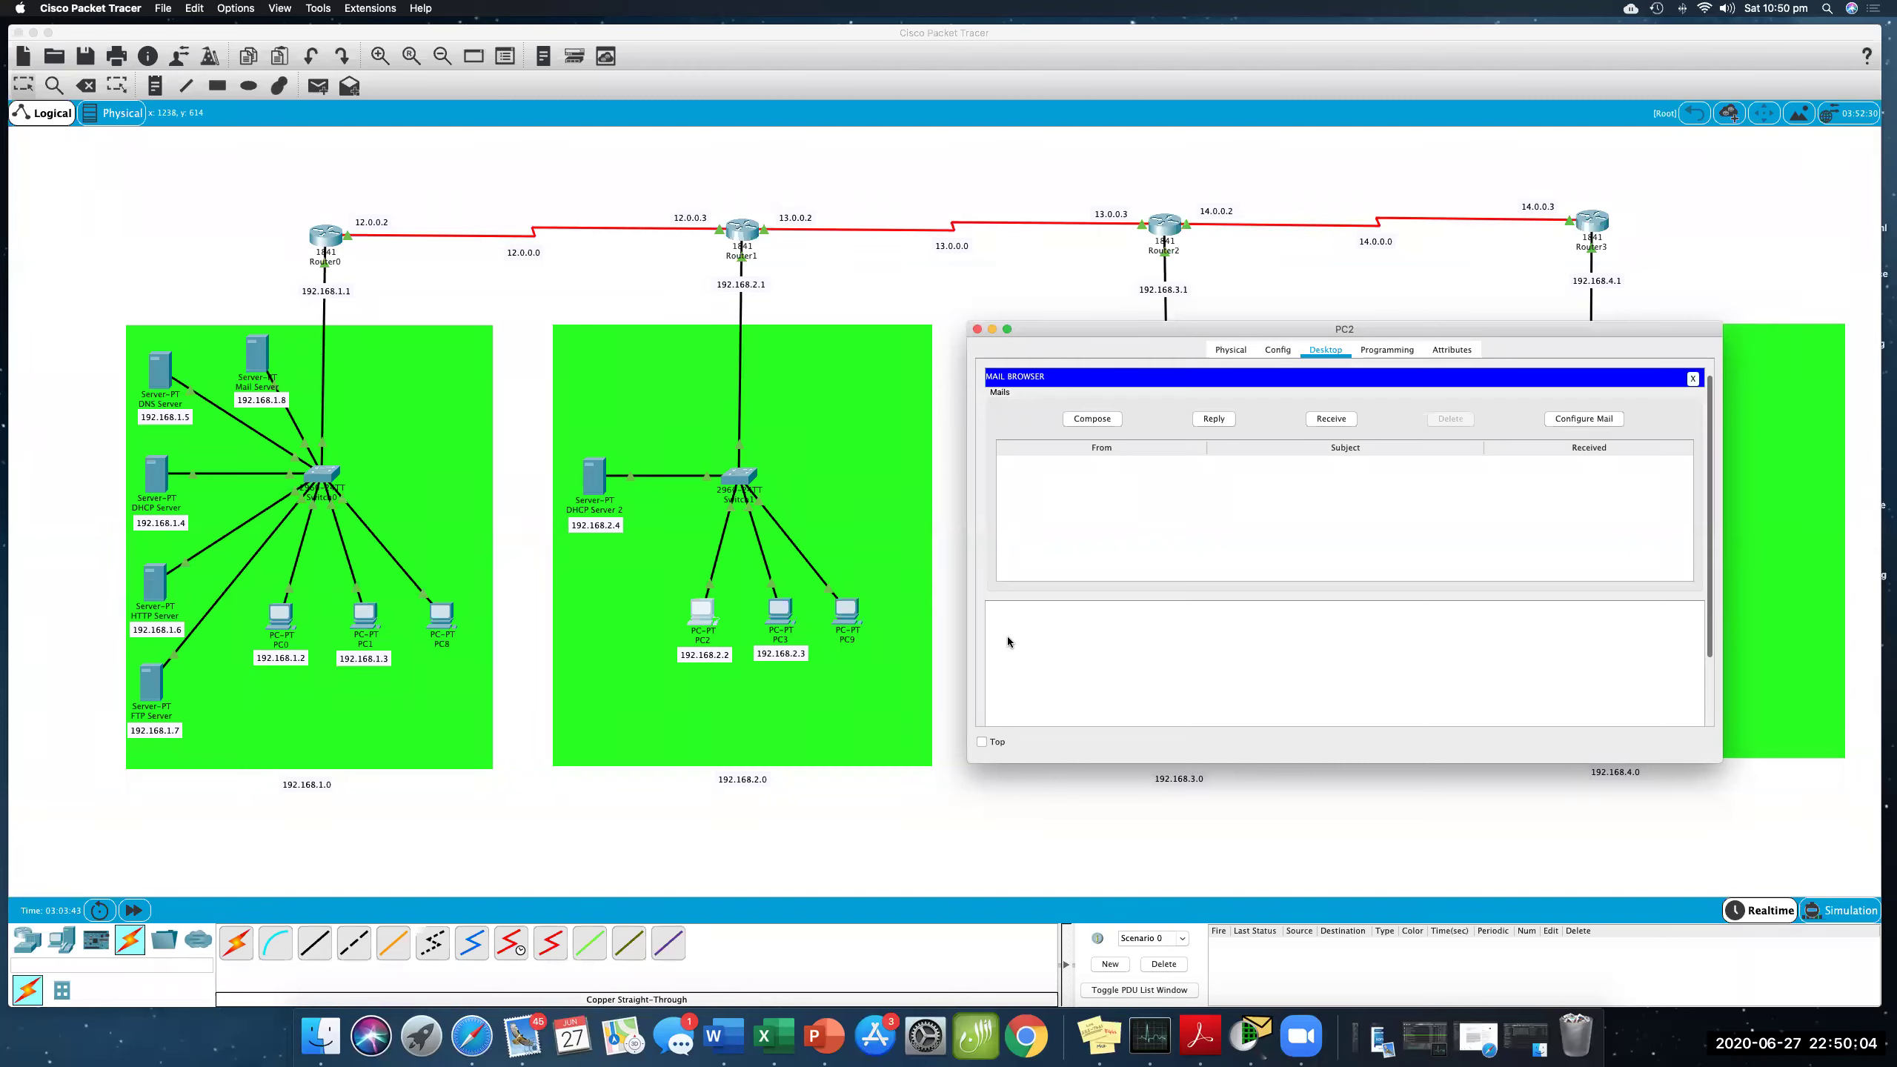
{"action": "left_click", "coordinate": [976, 329]}
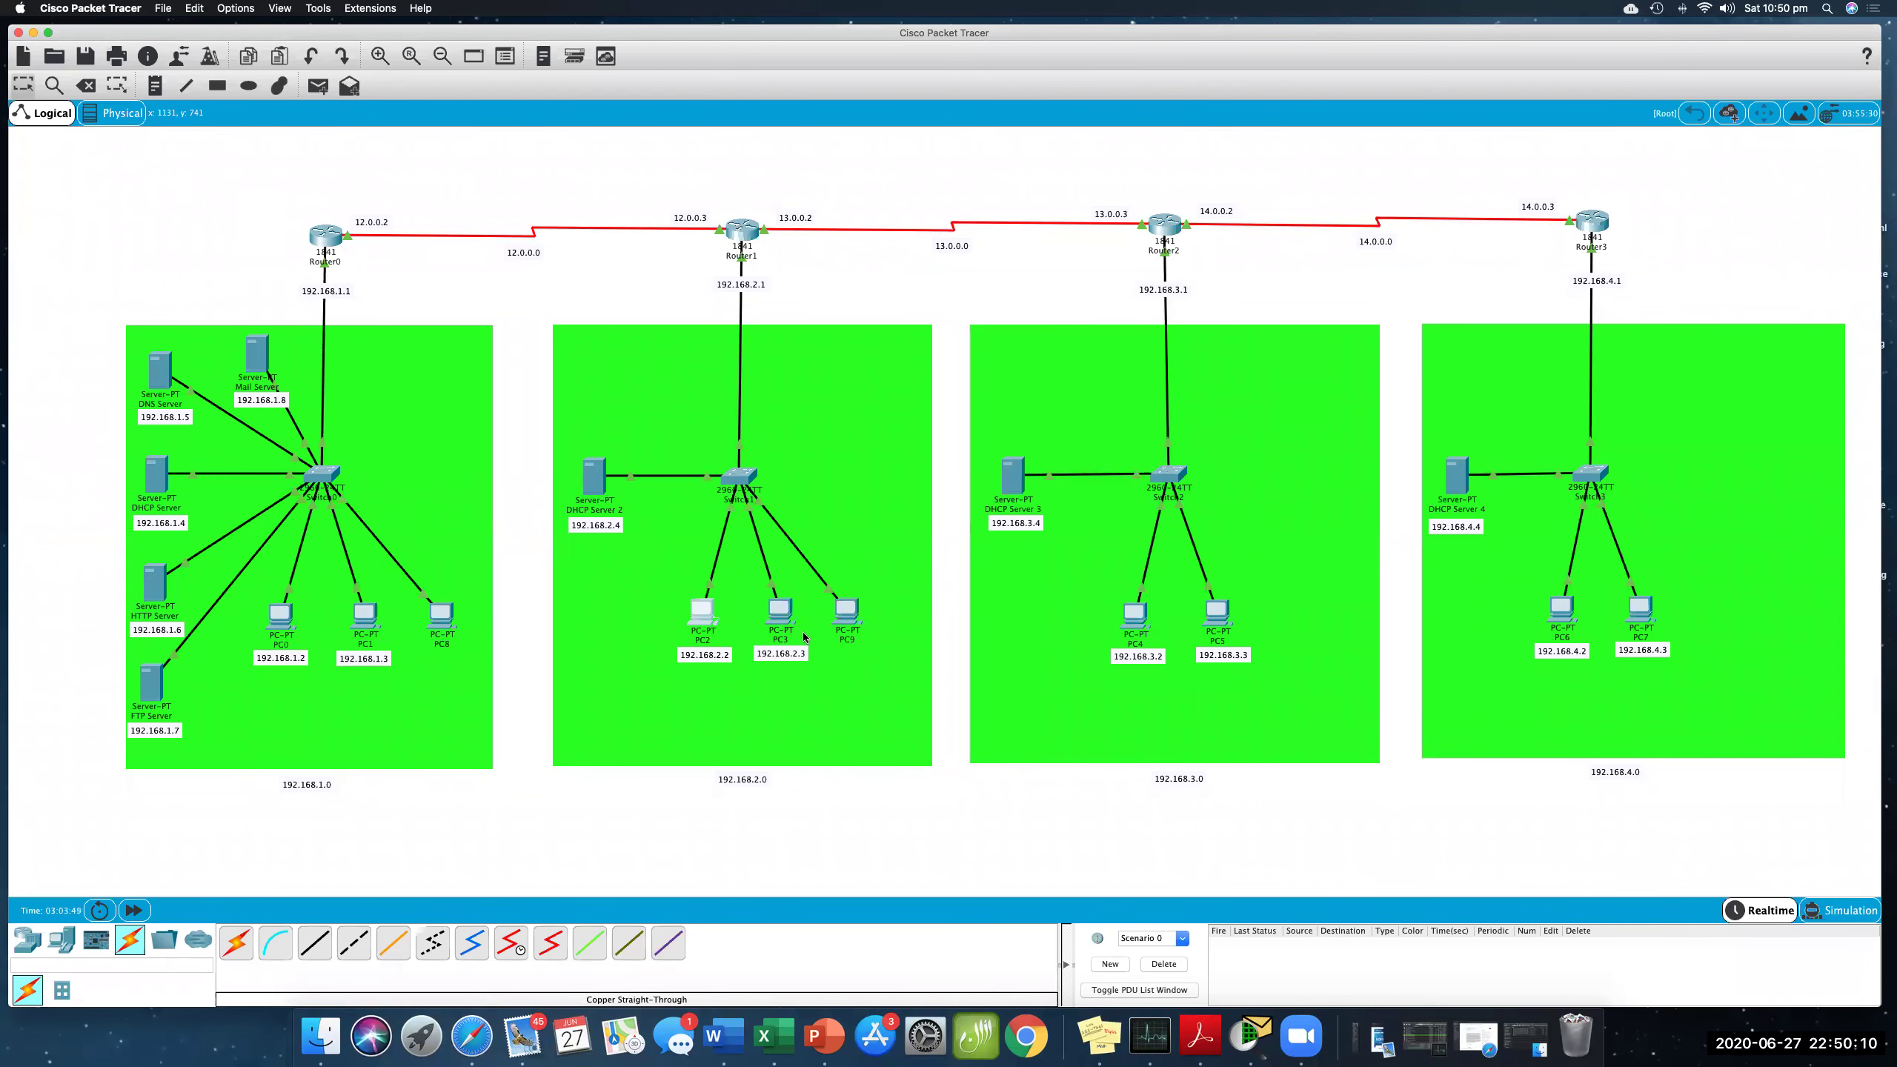
- Open the email client's configuration form on PC3, with its window enlarged and moved clear of the PCs
{"action": "left_click", "coordinate": [780, 614]}
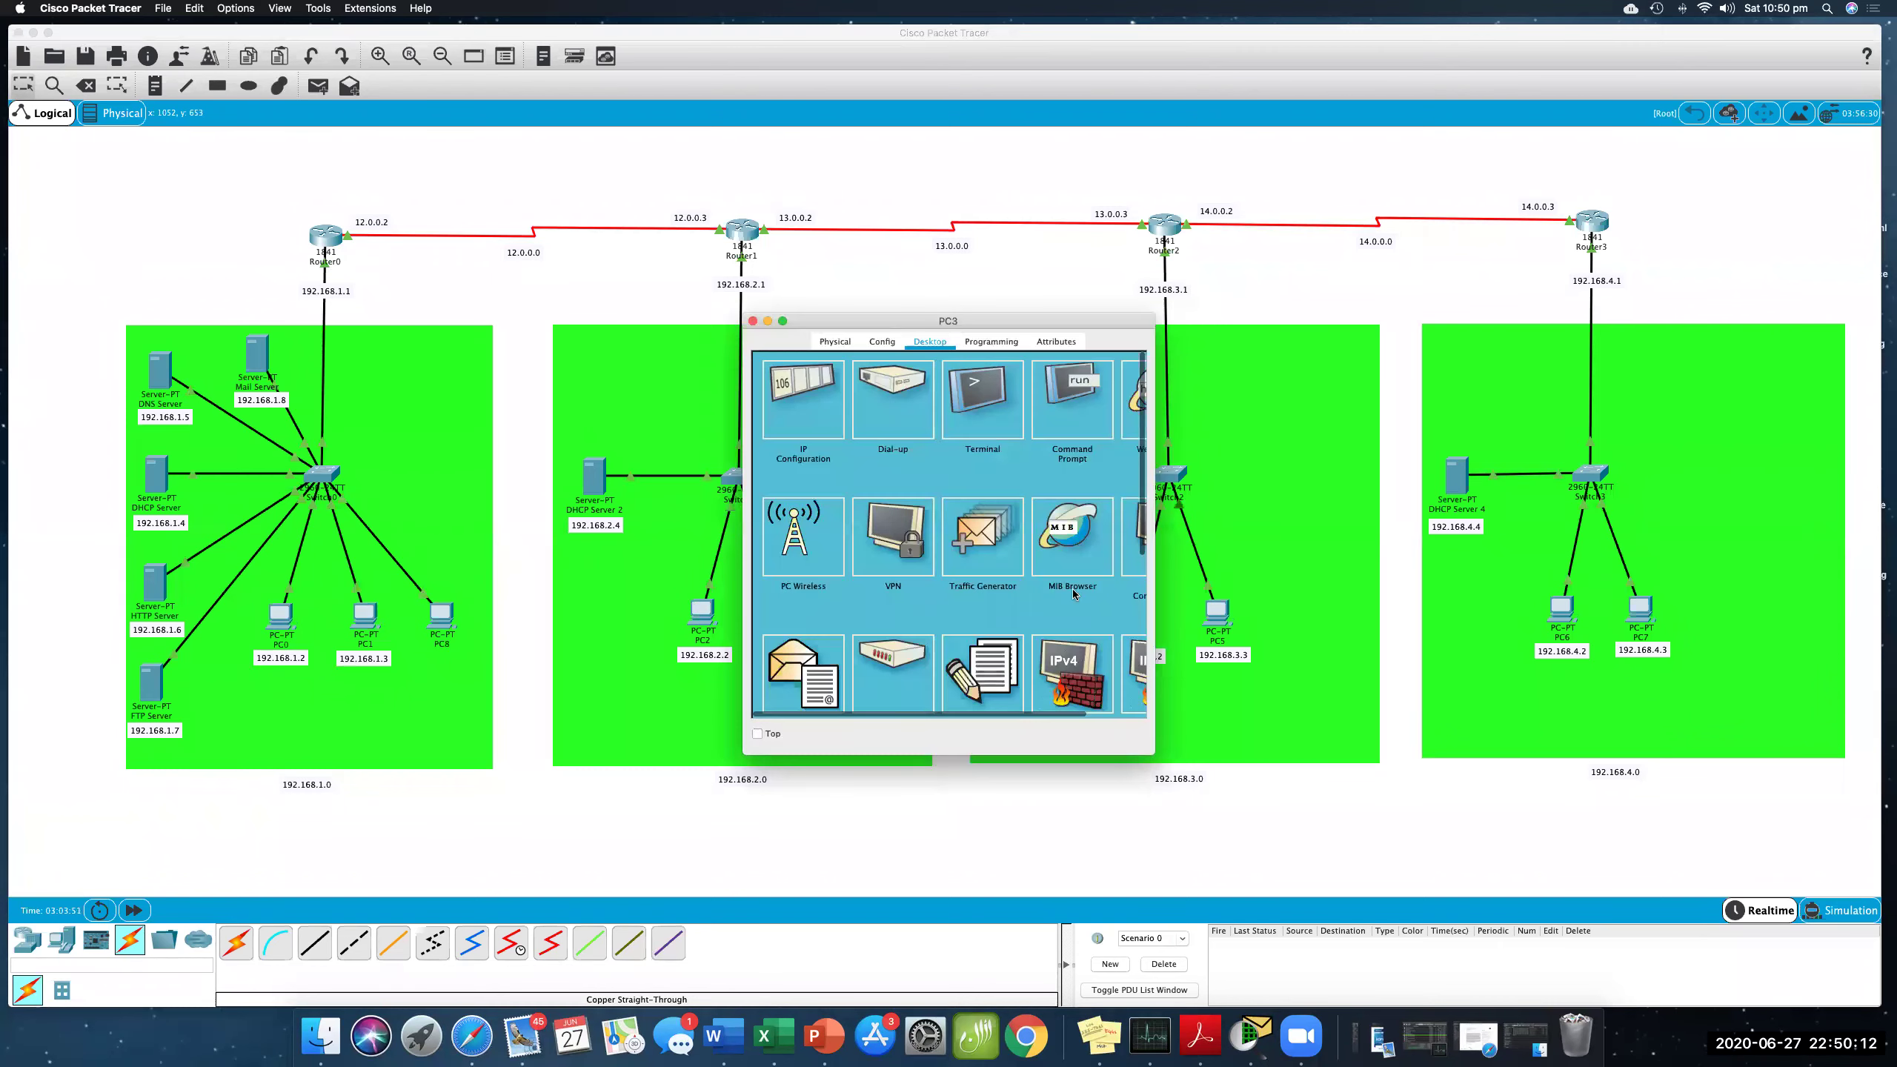
{"action": "left_click_drag", "start_coordinate": [1169, 593], "coordinate": [1492, 600]}
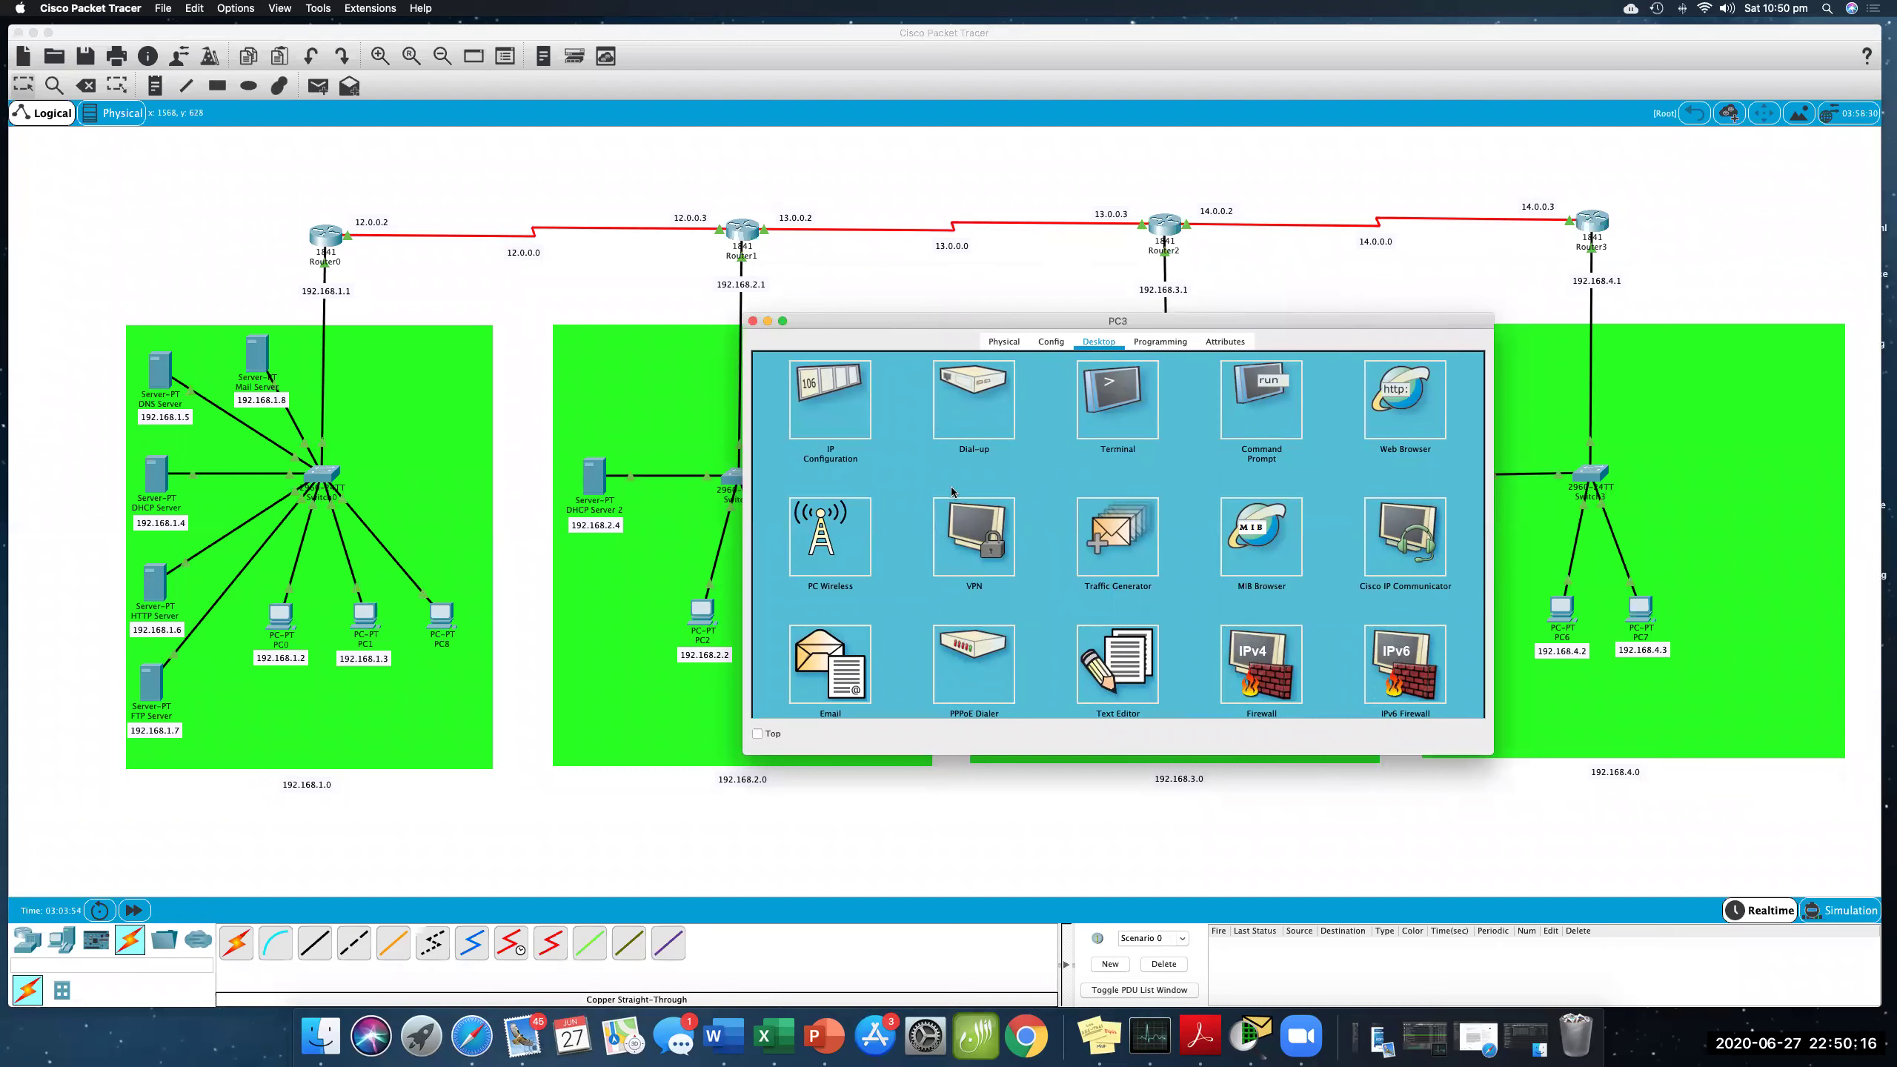
{"action": "scroll", "coordinate": [827, 668], "scroll_direction": "down", "scroll_amount": 2}
{"action": "left_click", "coordinate": [816, 615]}
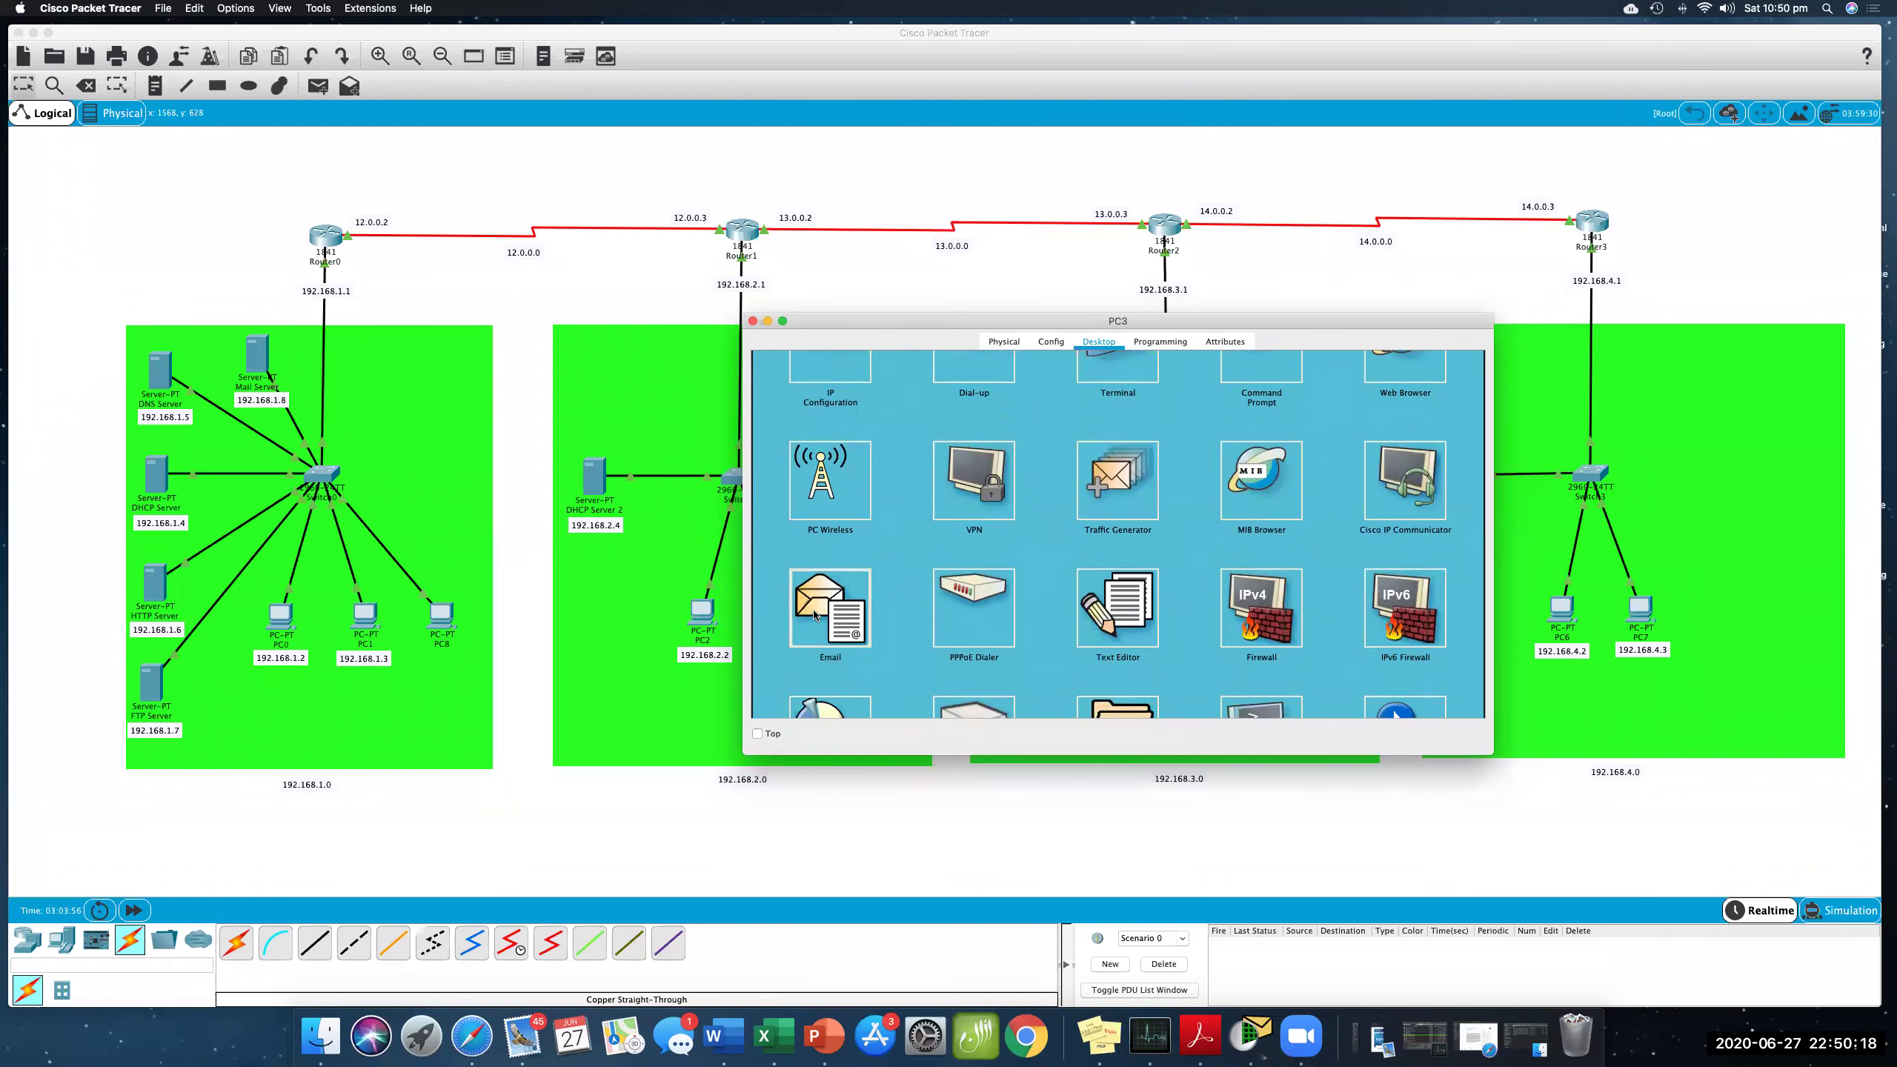
{"action": "left_click", "coordinate": [884, 414]}
{"action": "left_click_drag", "start_coordinate": [889, 321], "coordinate": [1135, 319]}
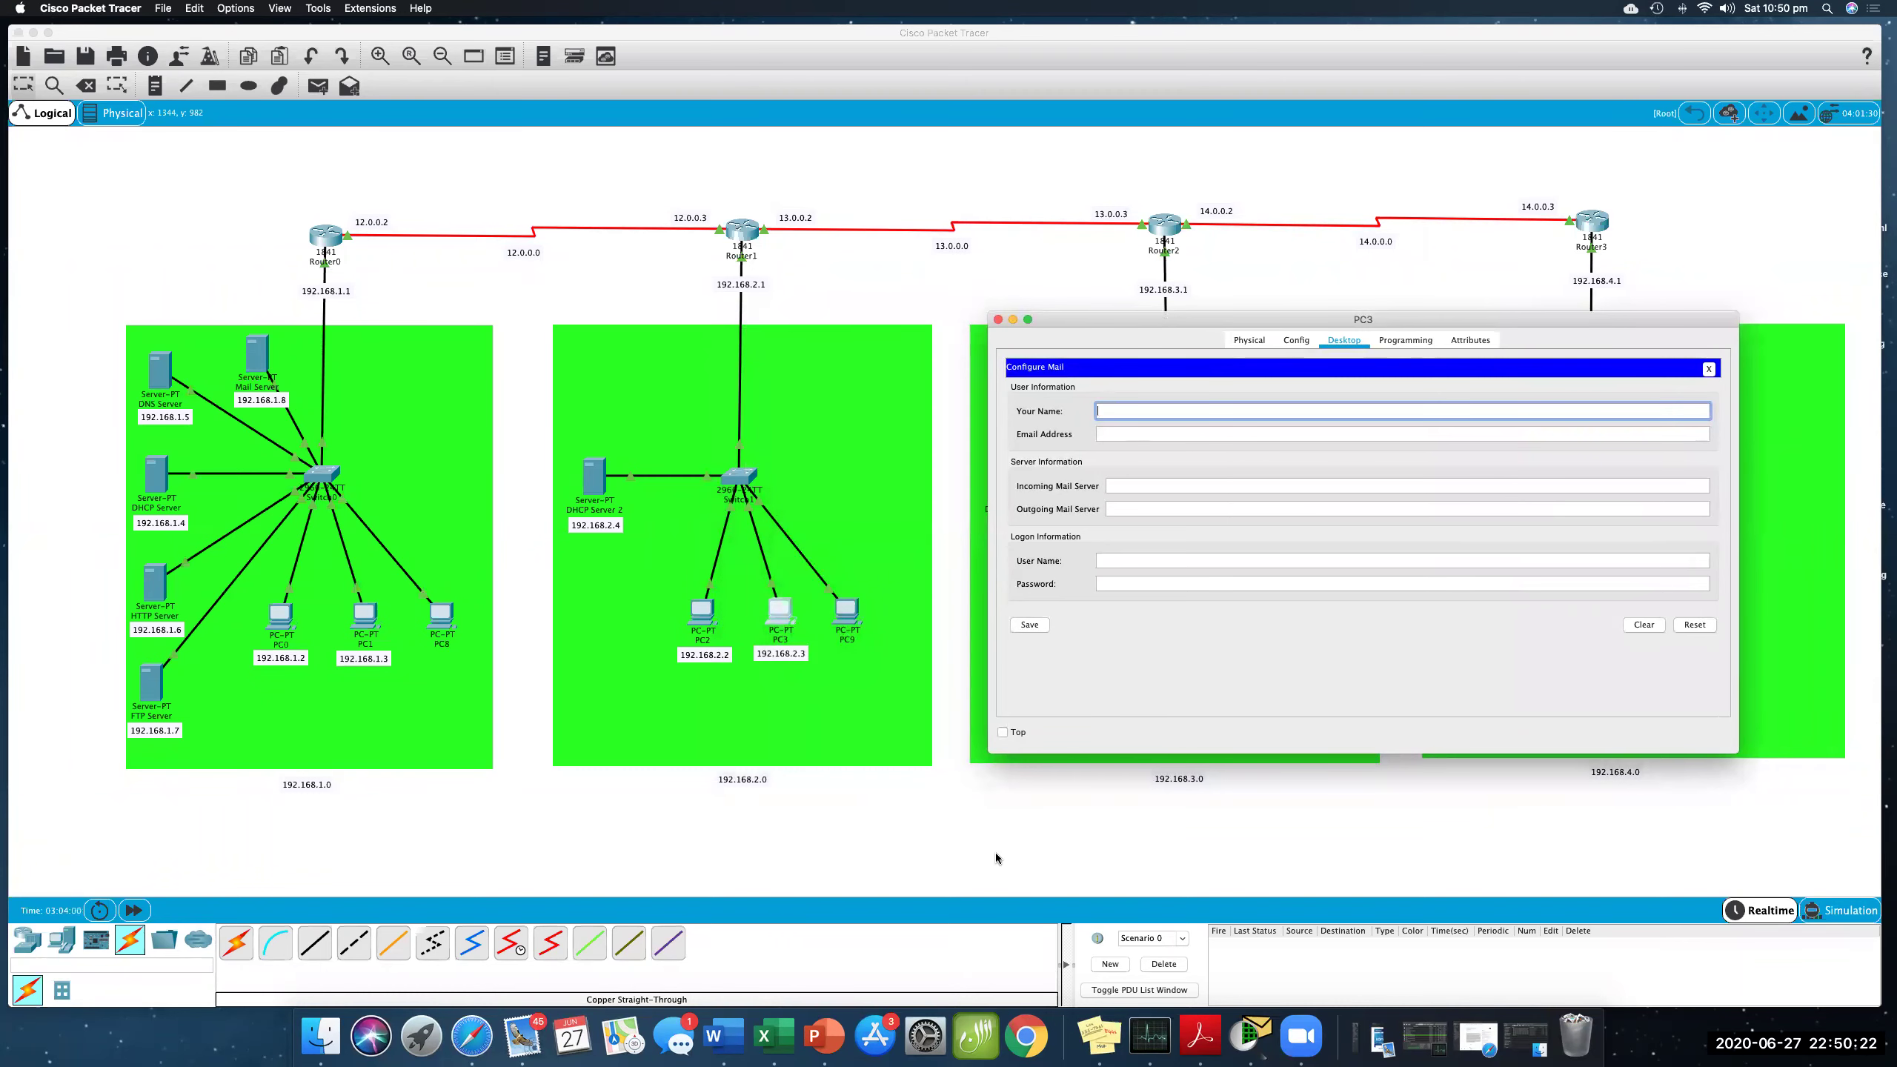
- Set the display name to PC3 and enter PC3's email address on the ciscolearning.com domain
{"action": "type", "text": "PC3"}
{"action": "scroll", "coordinate": [993, 853], "scroll_direction": "right", "scroll_amount": 5}
{"action": "scroll", "coordinate": [993, 853], "scroll_direction": "left", "scroll_amount": 5}
{"action": "key", "text": "Tab"}
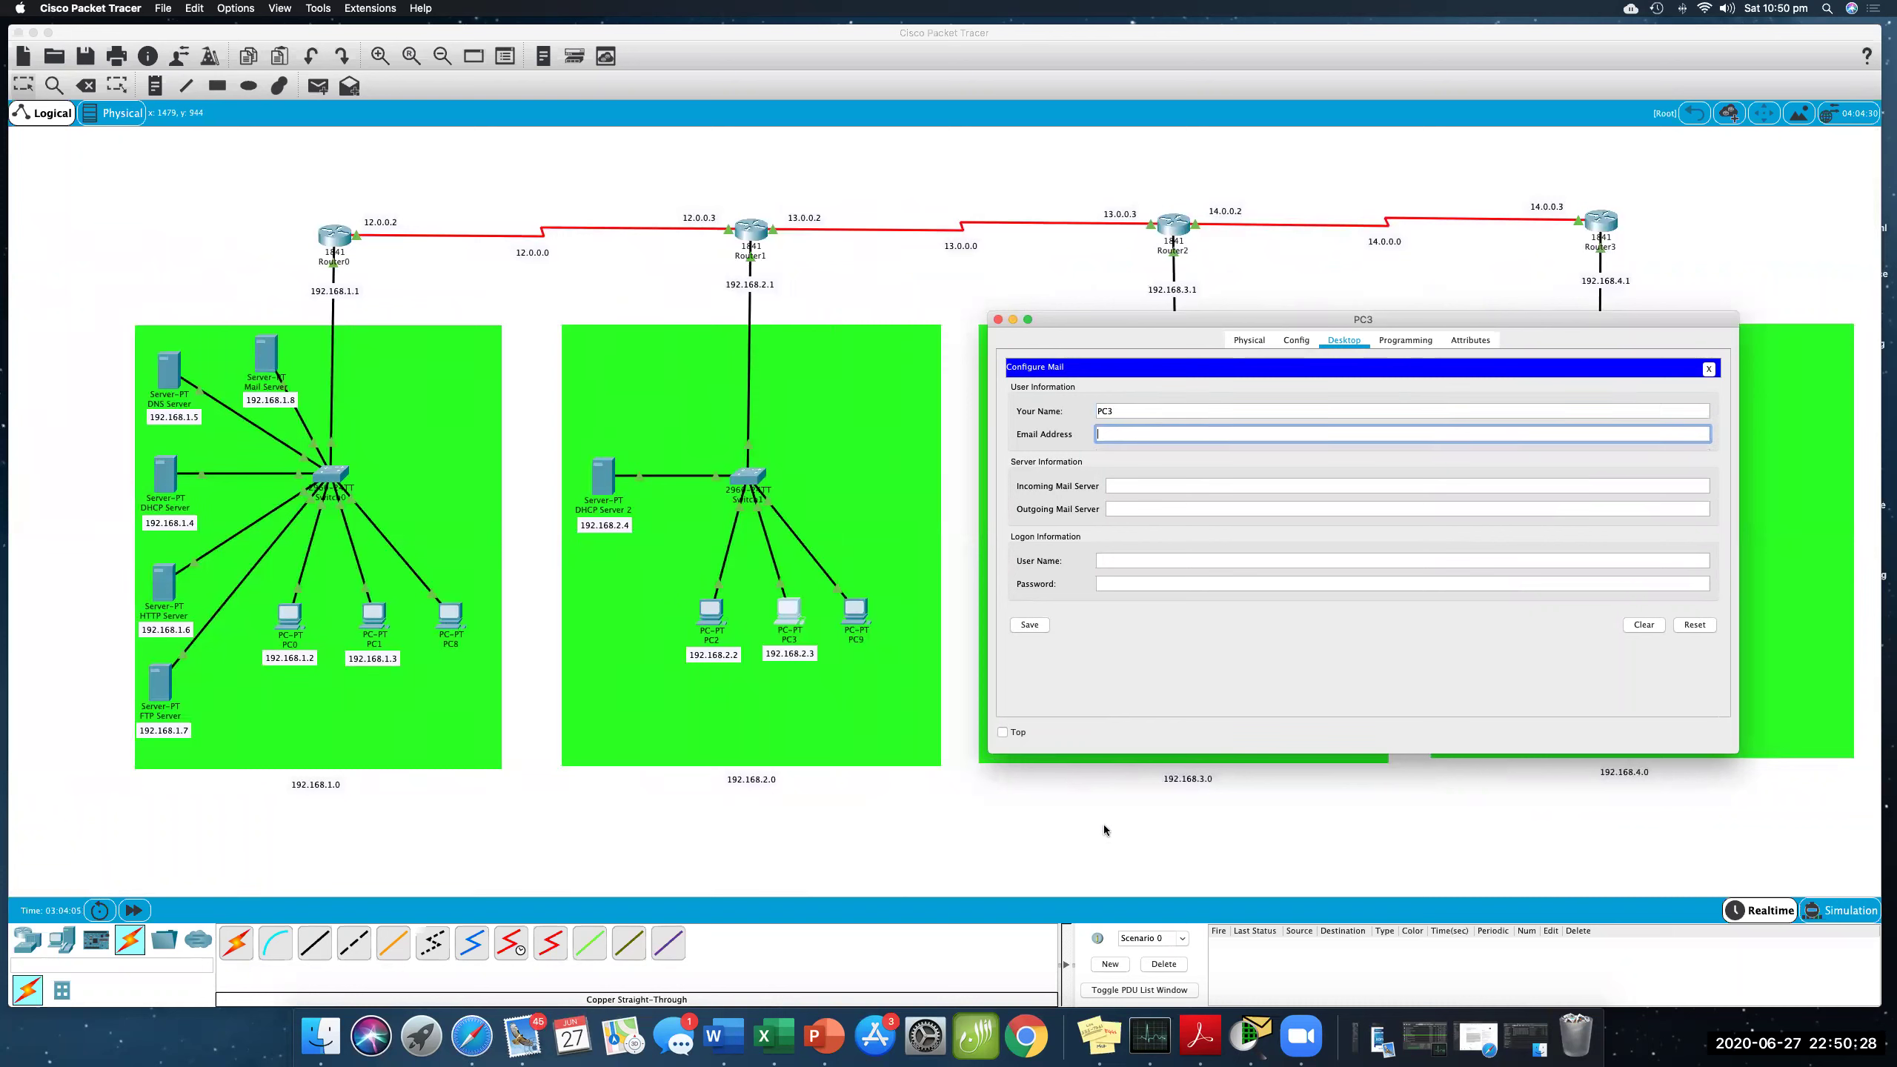
{"action": "type", "text": "pc3@ciscolearning.com"}
- Set both the incoming and outgoing mail servers of PC3's email client to 192.168.1.8
{"action": "left_click", "coordinate": [1140, 481]}
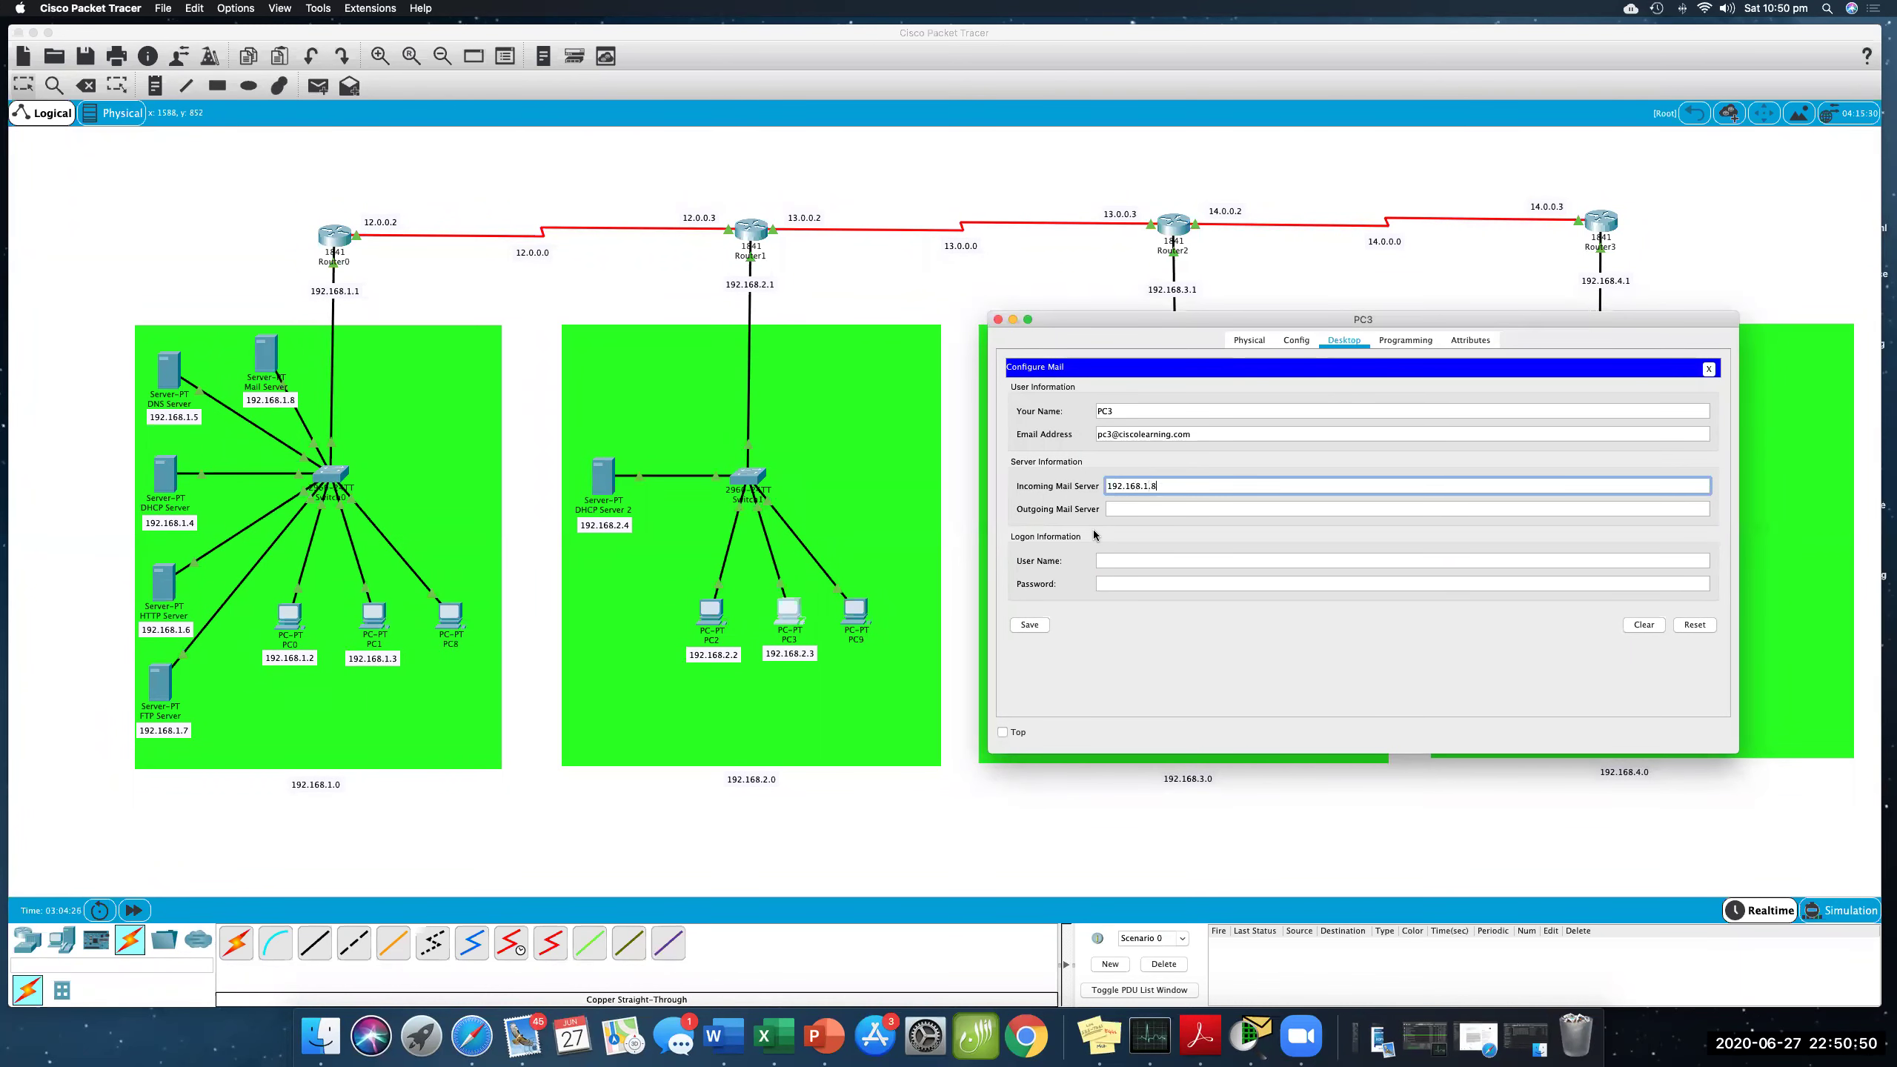
{"action": "type", "text": "8"}
{"action": "key", "text": "Tab"}
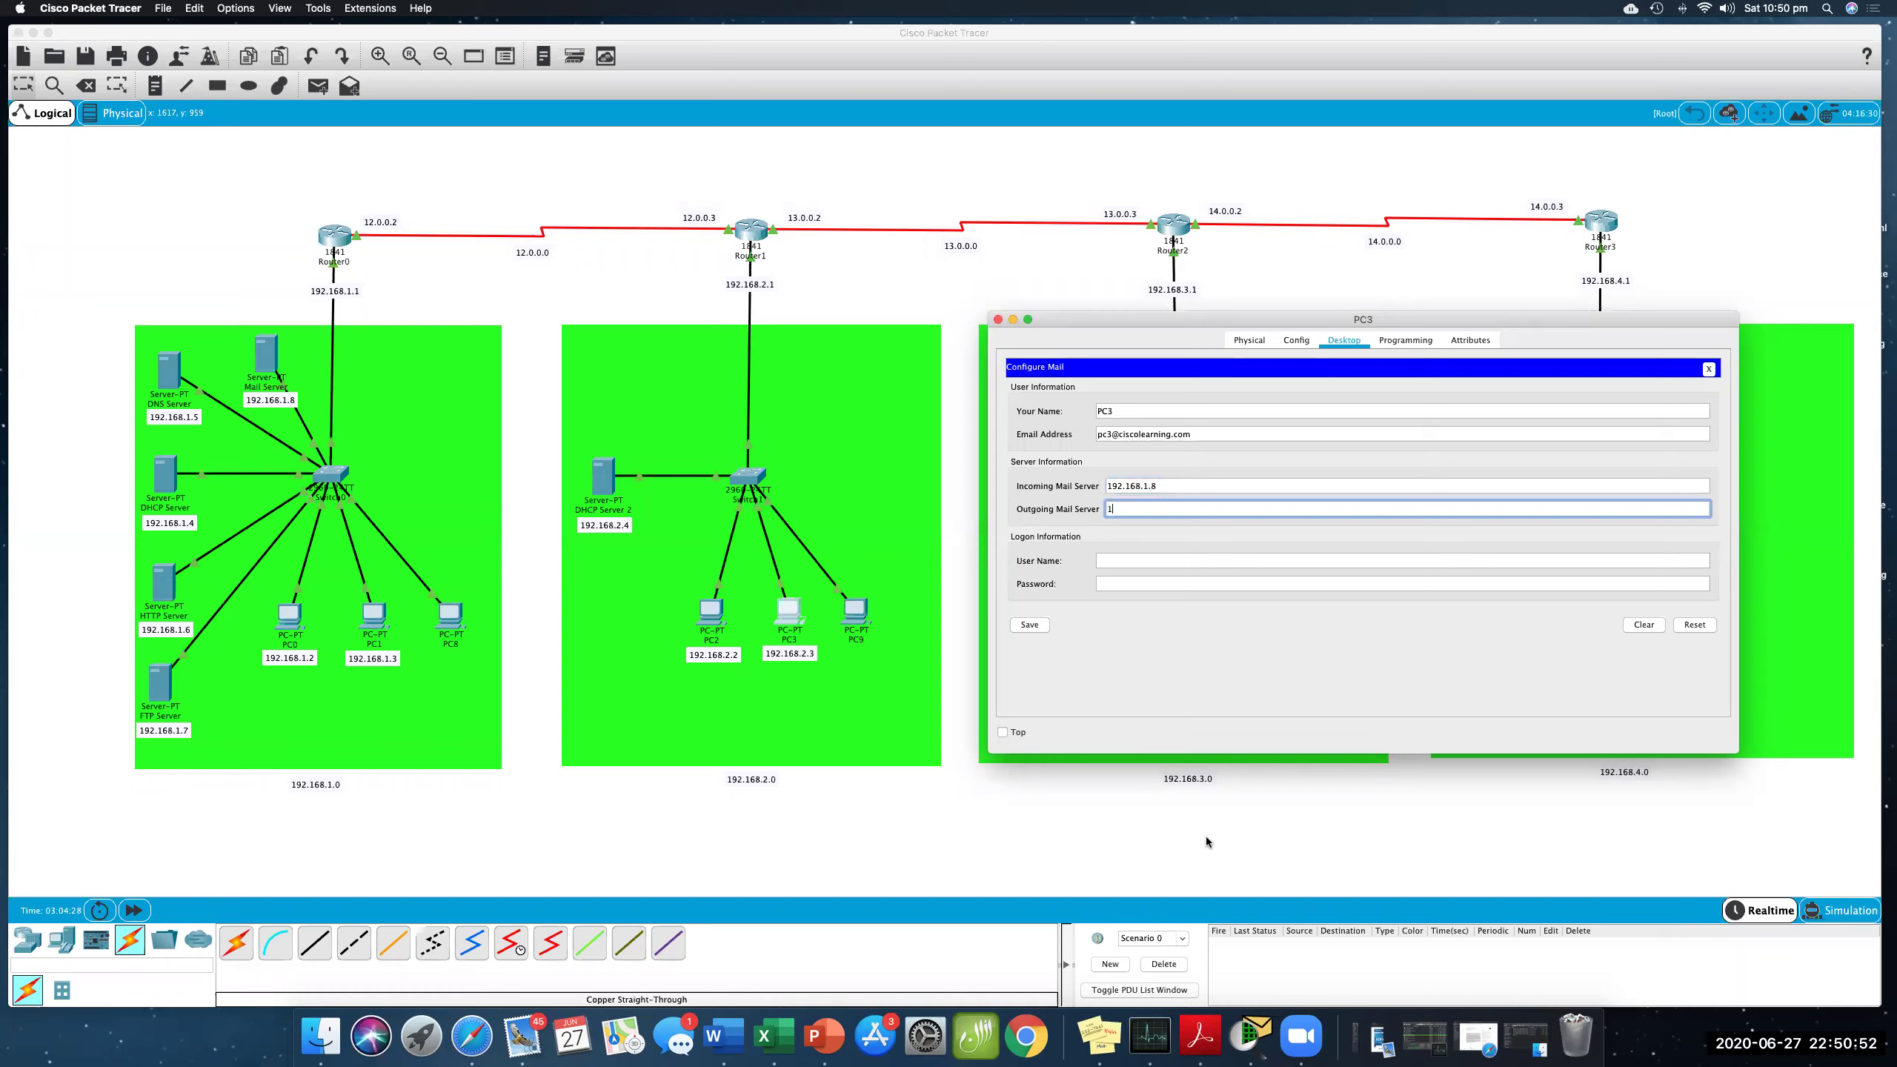
{"action": "type", "text": "192.168.1.8"}
- Enter the logon user name PC3 with the account password and save PC3's mail configuration
{"action": "left_click", "coordinate": [1159, 561]}
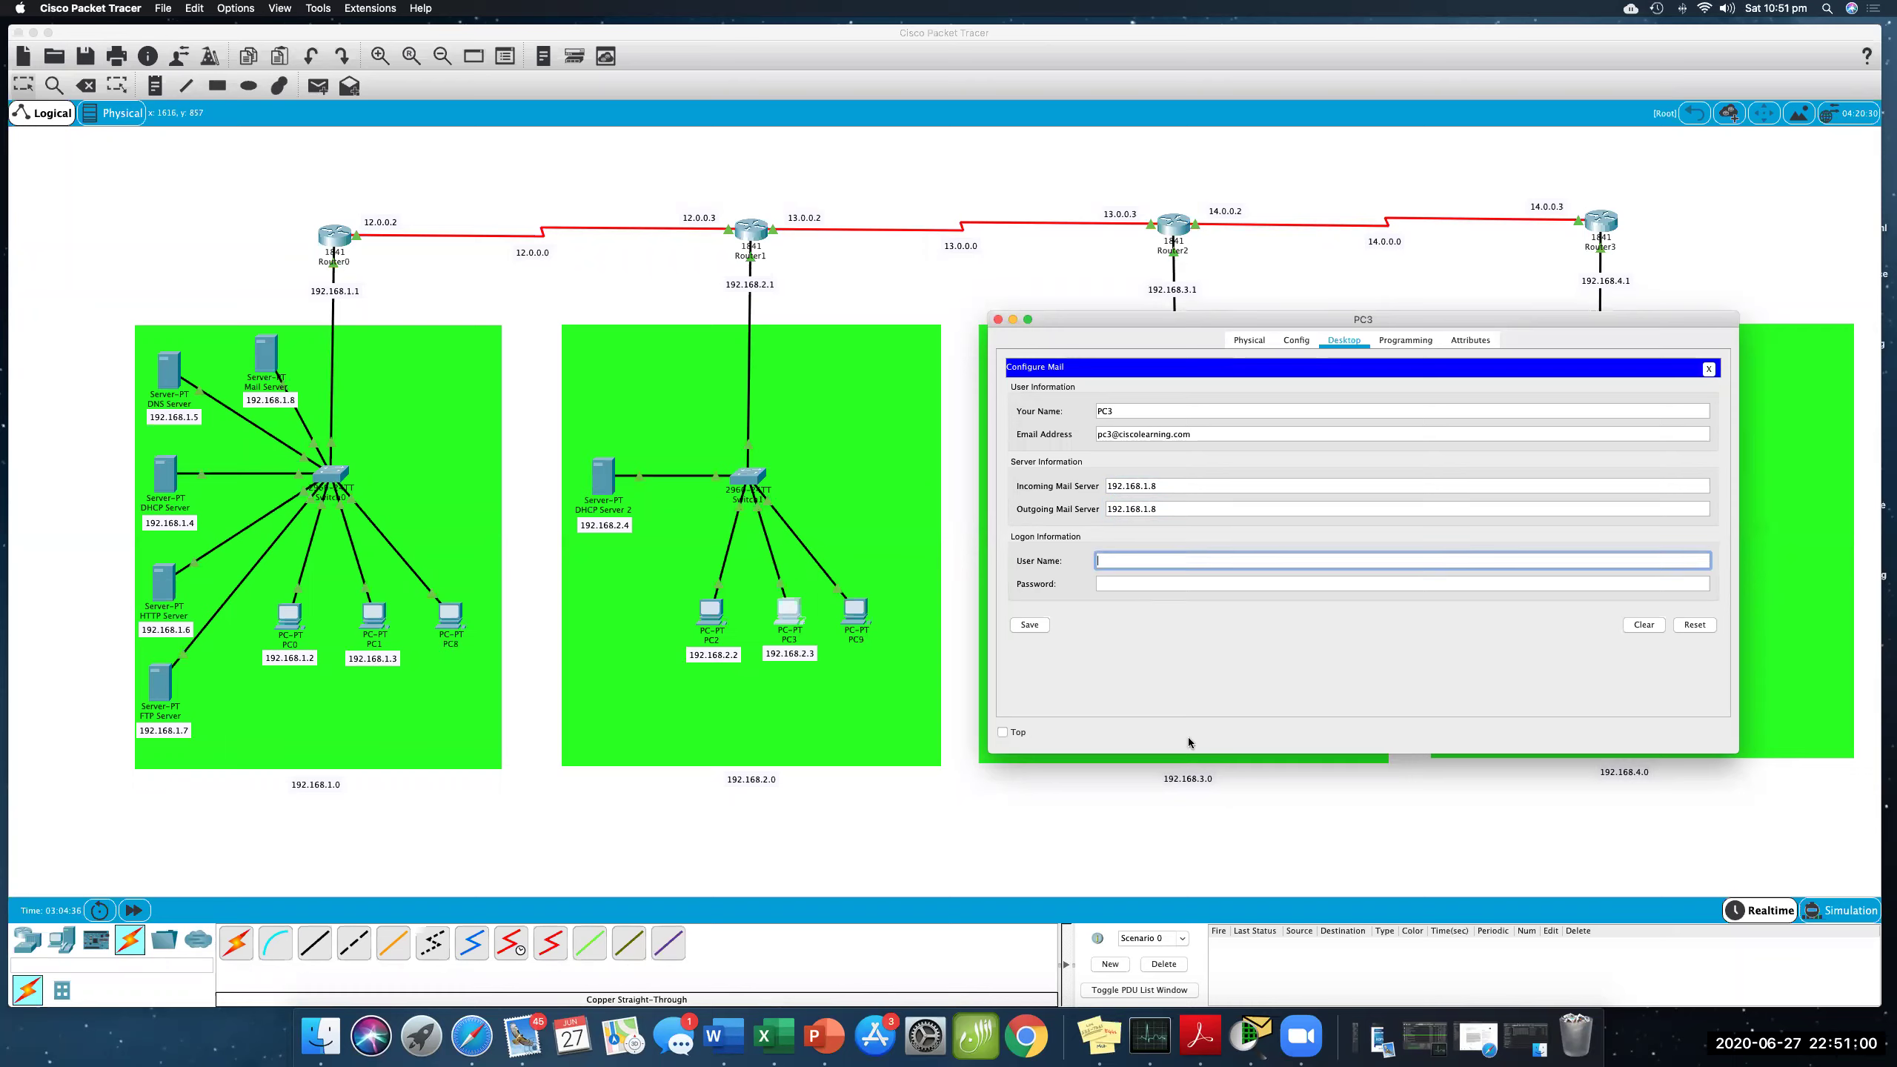
{"action": "type", "text": "PC3"}
{"action": "key", "text": "Tab"}
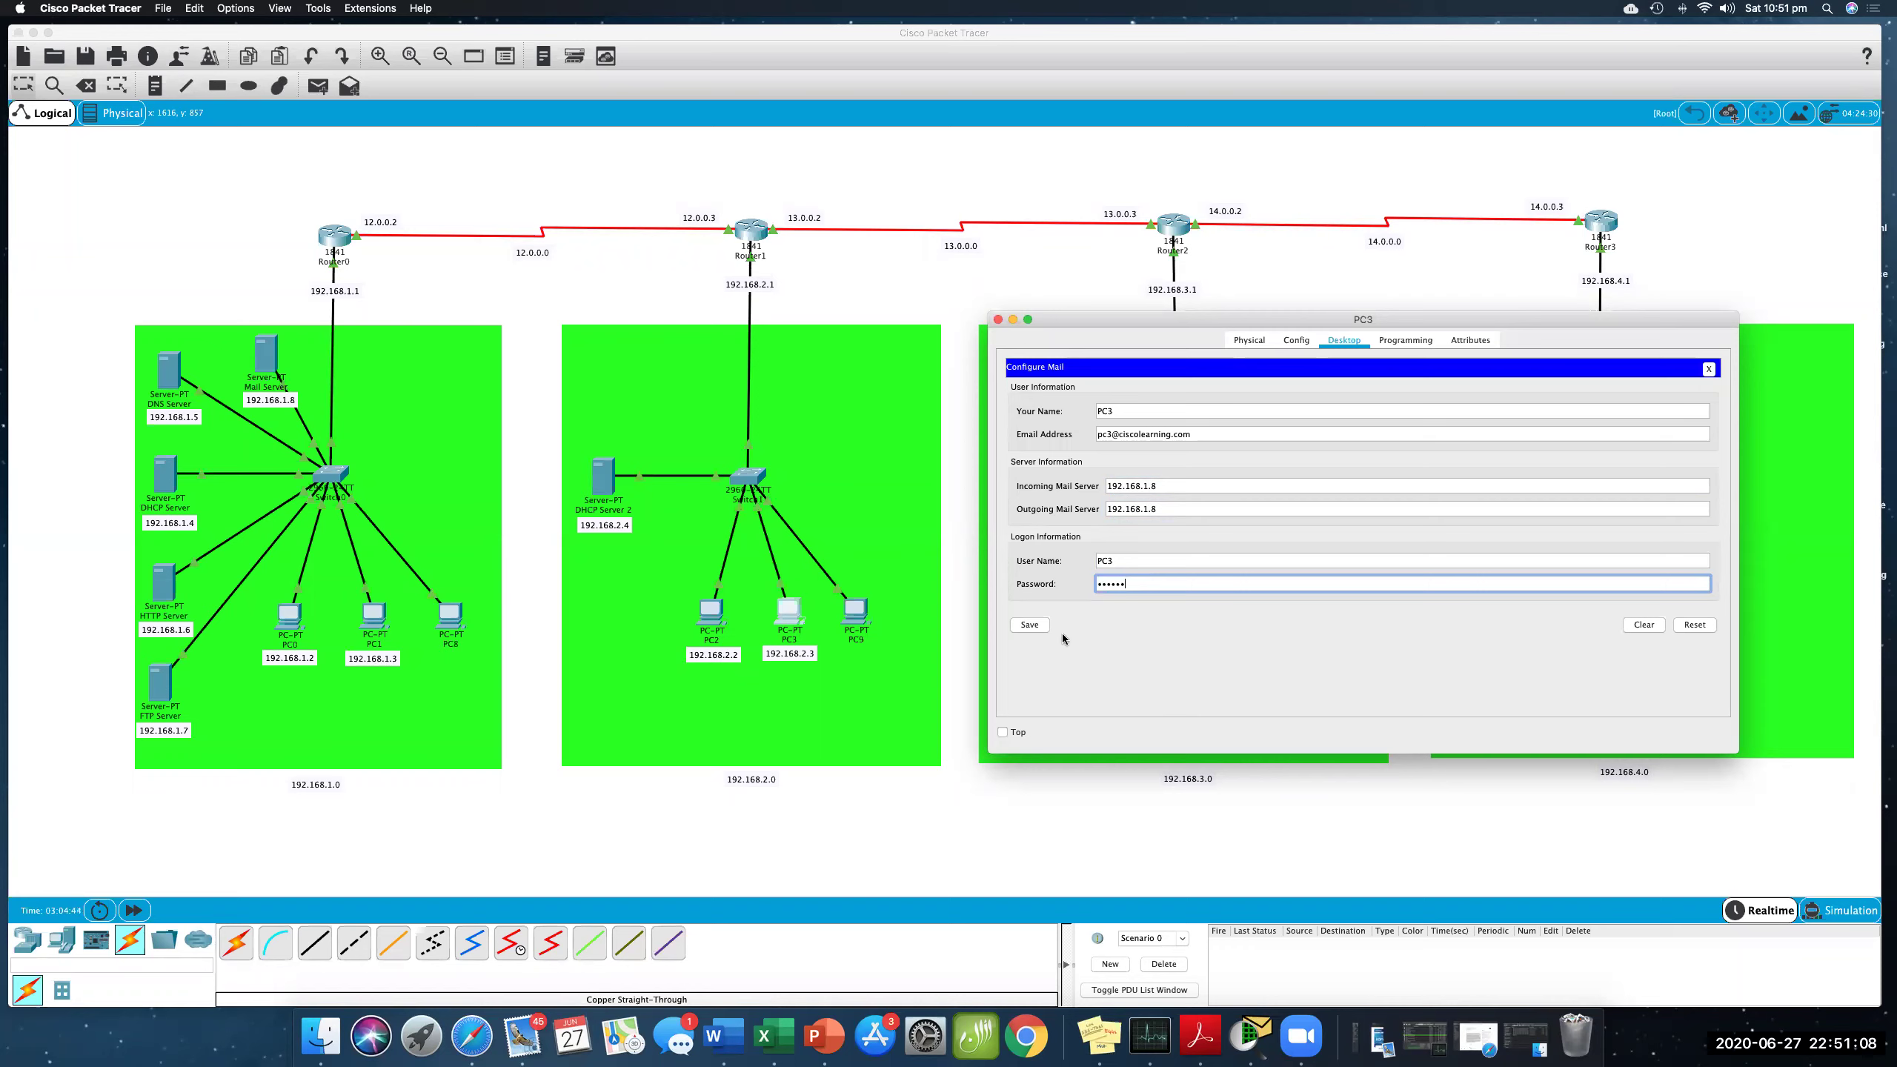
{"action": "left_click", "coordinate": [1043, 624]}
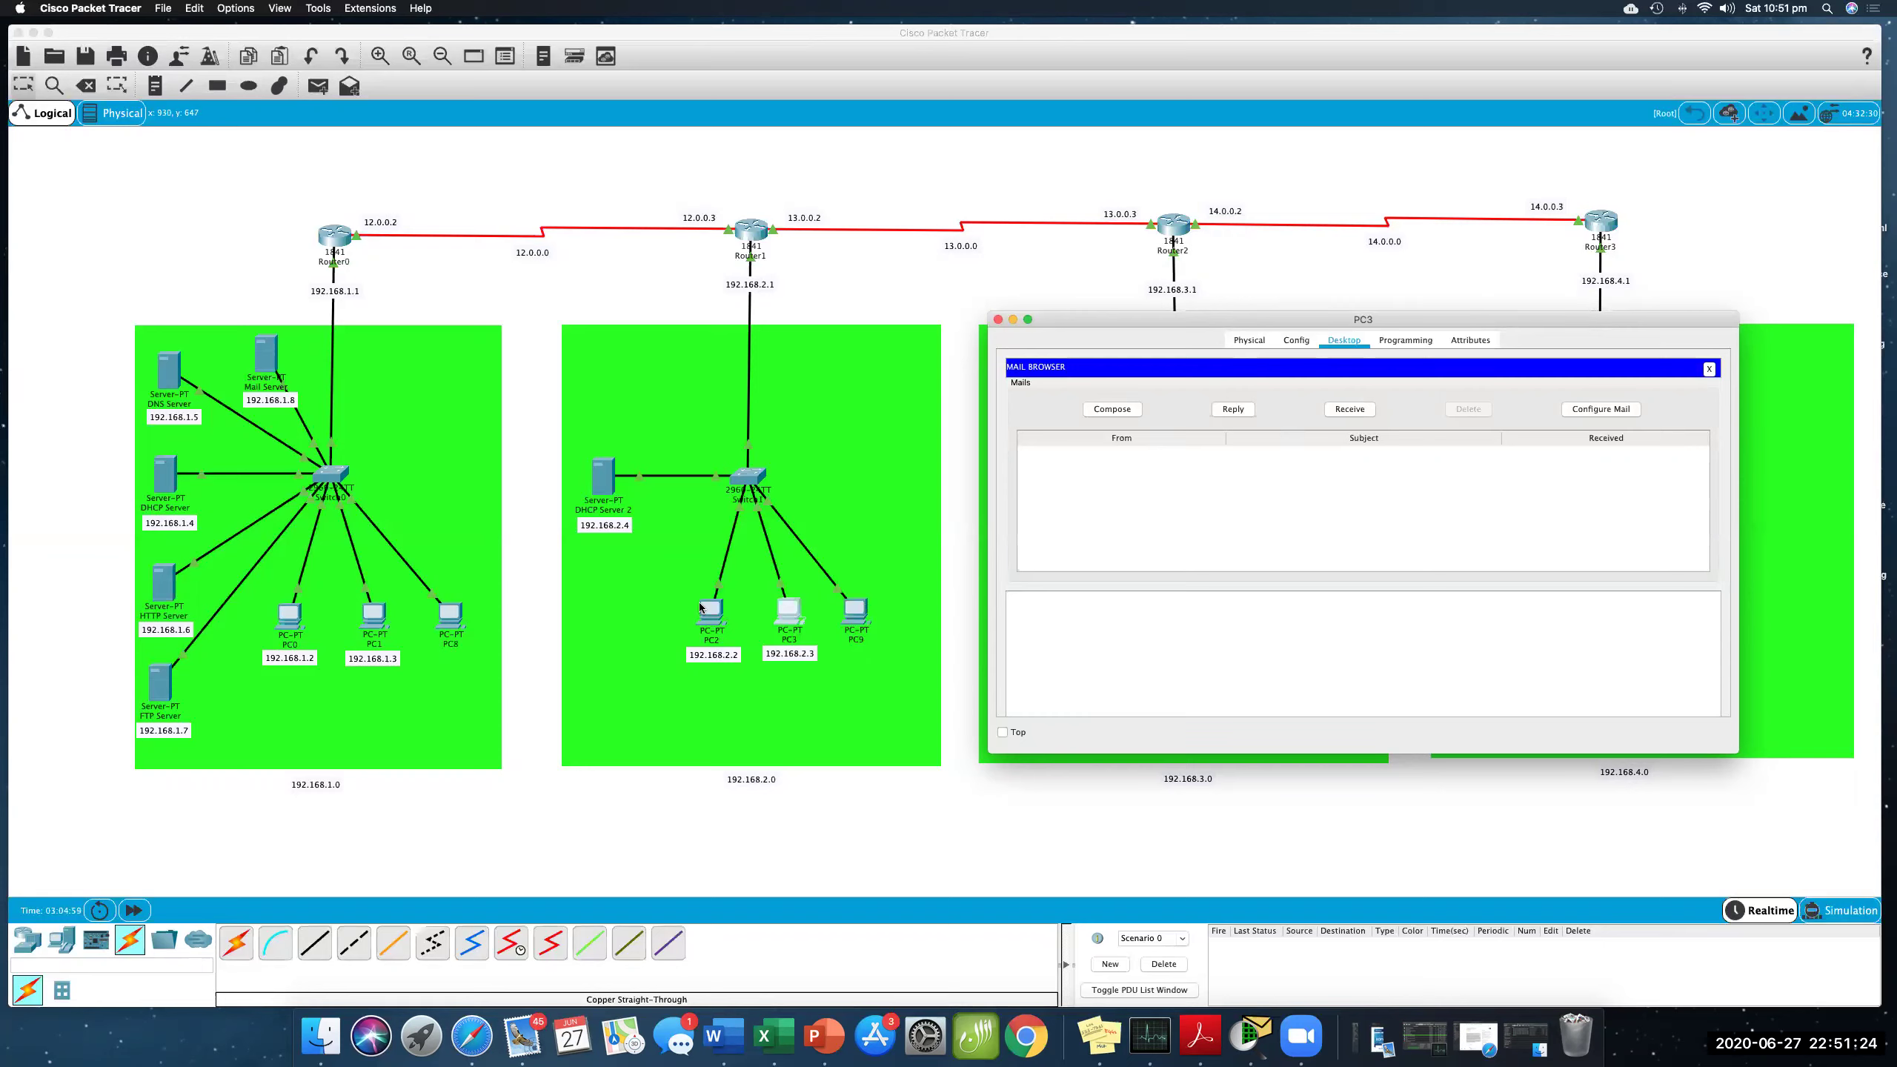
- Send an email from PC3 to PC2's address with subject "Hello PC2" and body "Hi there, How are you", then close PC3's window
{"action": "left_click", "coordinate": [1100, 413]}
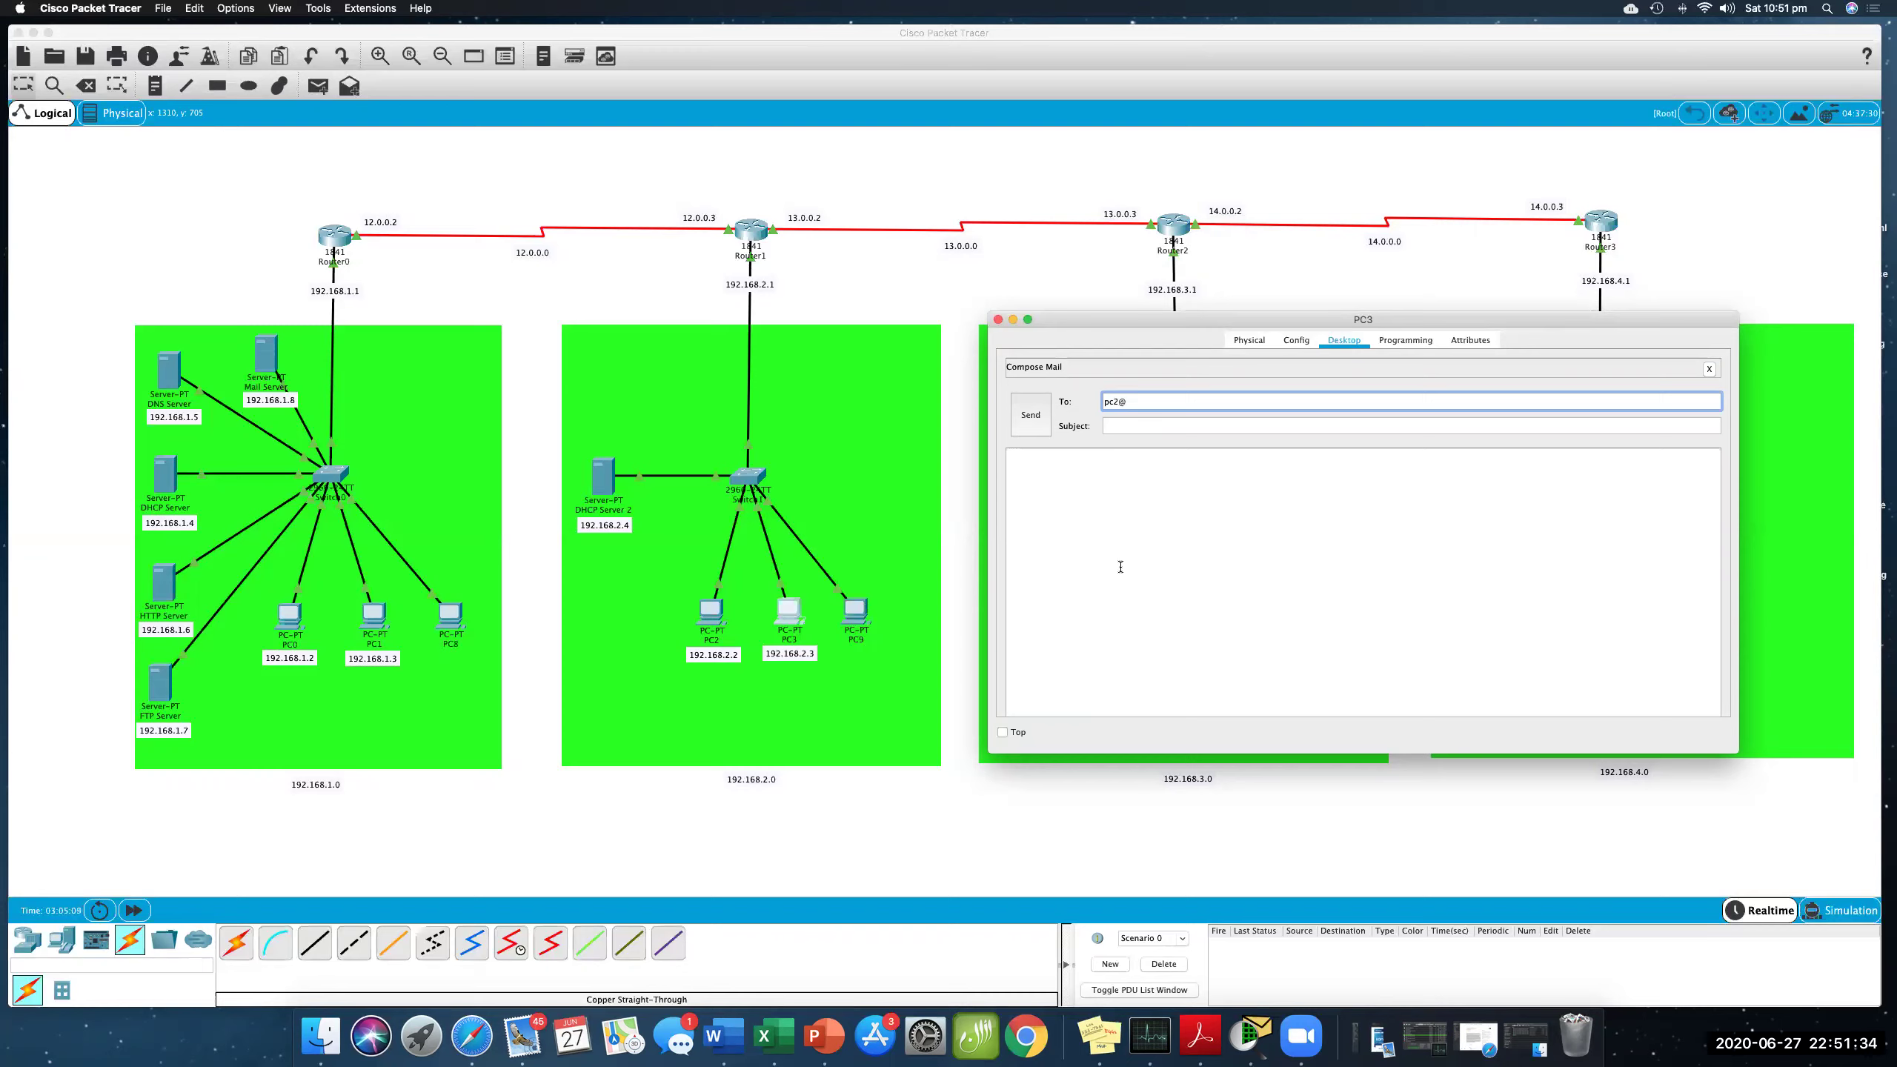
{"action": "type", "text": "colearning.com"}
{"action": "left_click", "coordinate": [1129, 425]}
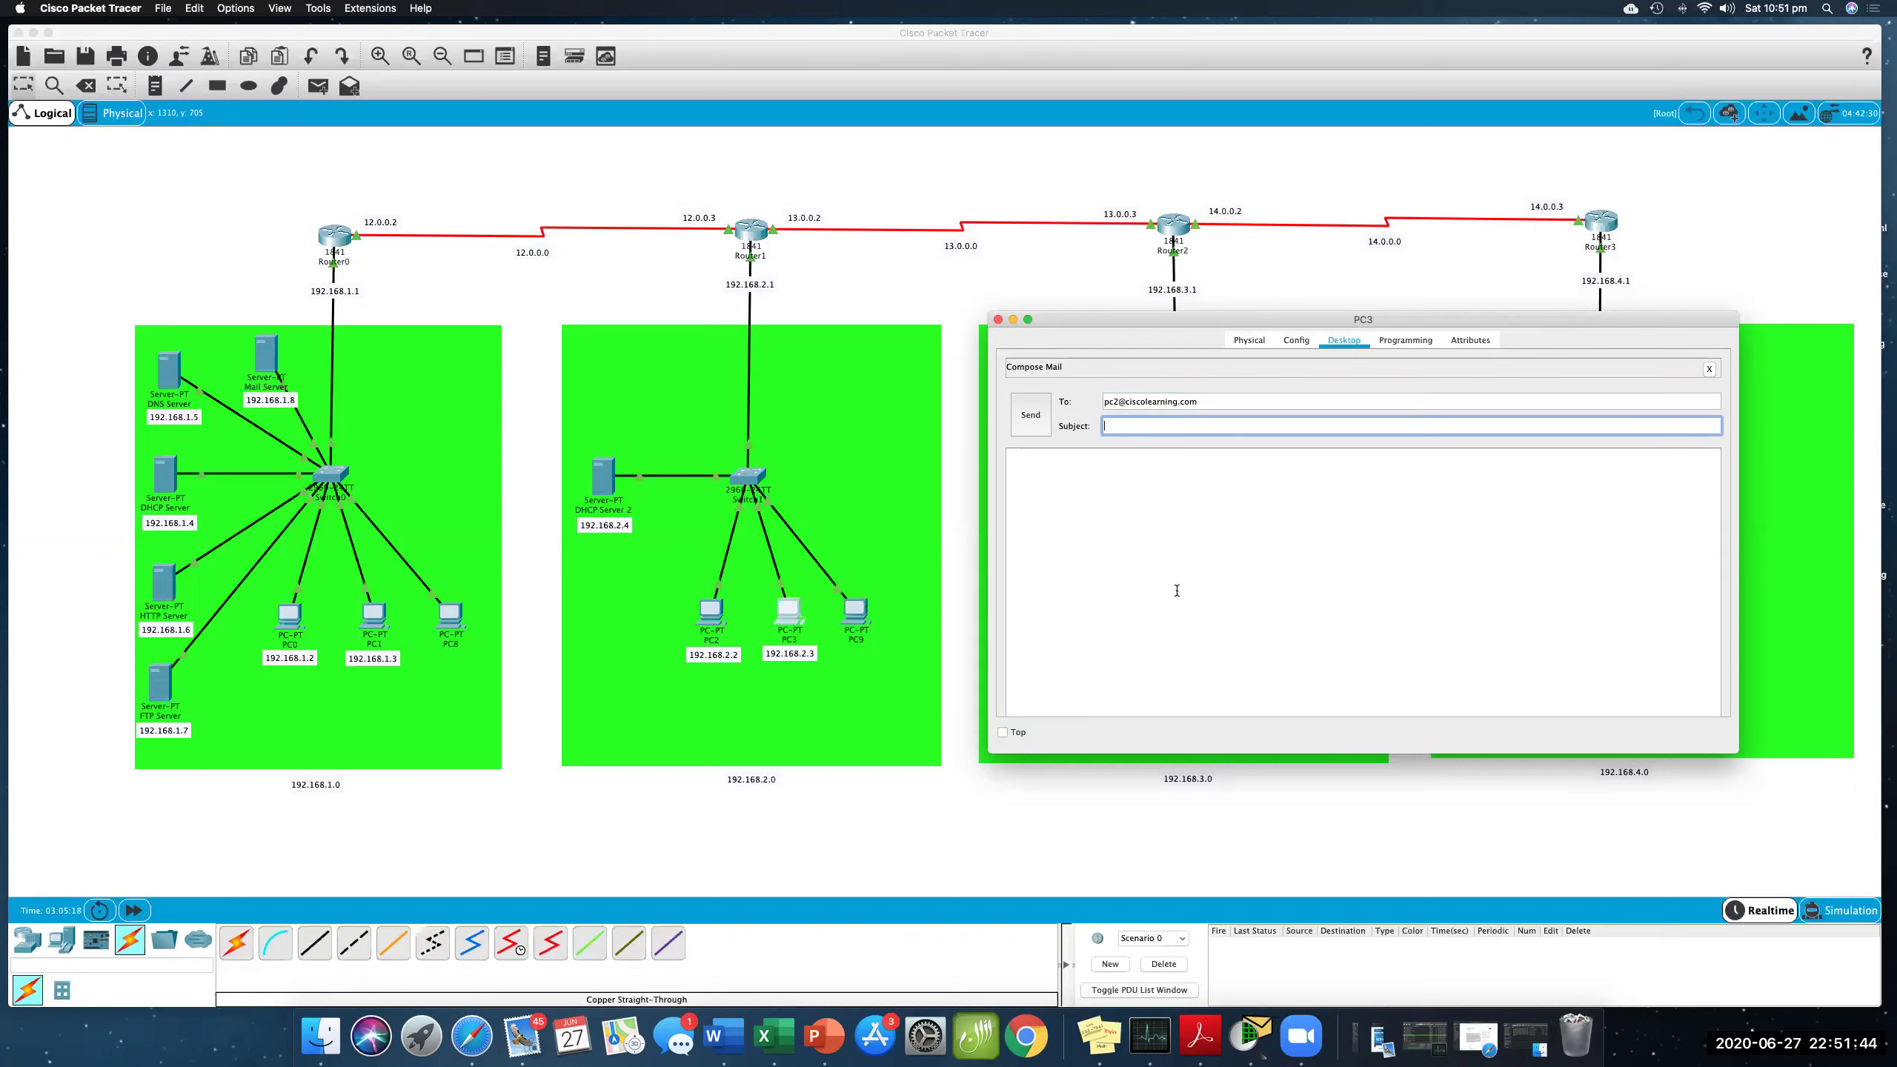
{"action": "type", "text": "Hello PC2"}
{"action": "left_click", "coordinate": [1051, 473]}
{"action": "type", "text": "Hi there"}
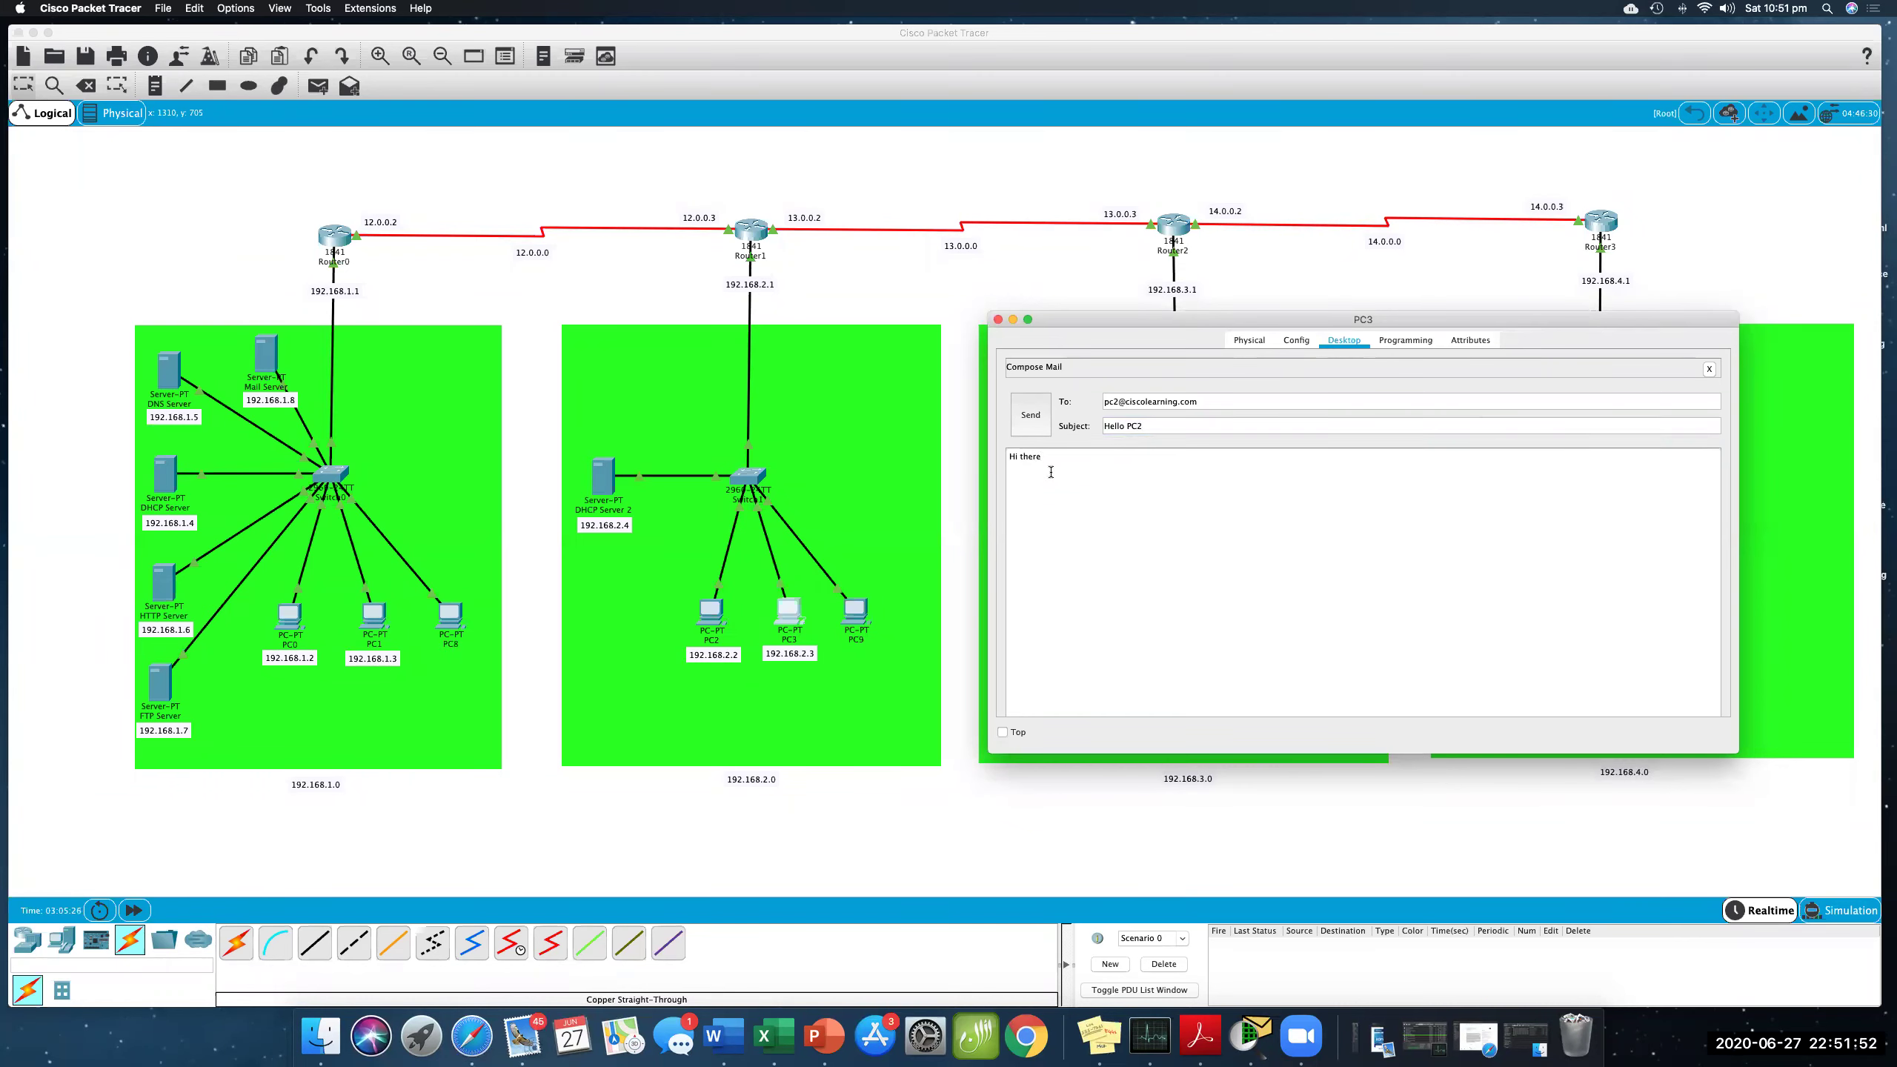
{"action": "type", "text": ", How are yo"}
{"action": "left_click", "coordinate": [1034, 427]}
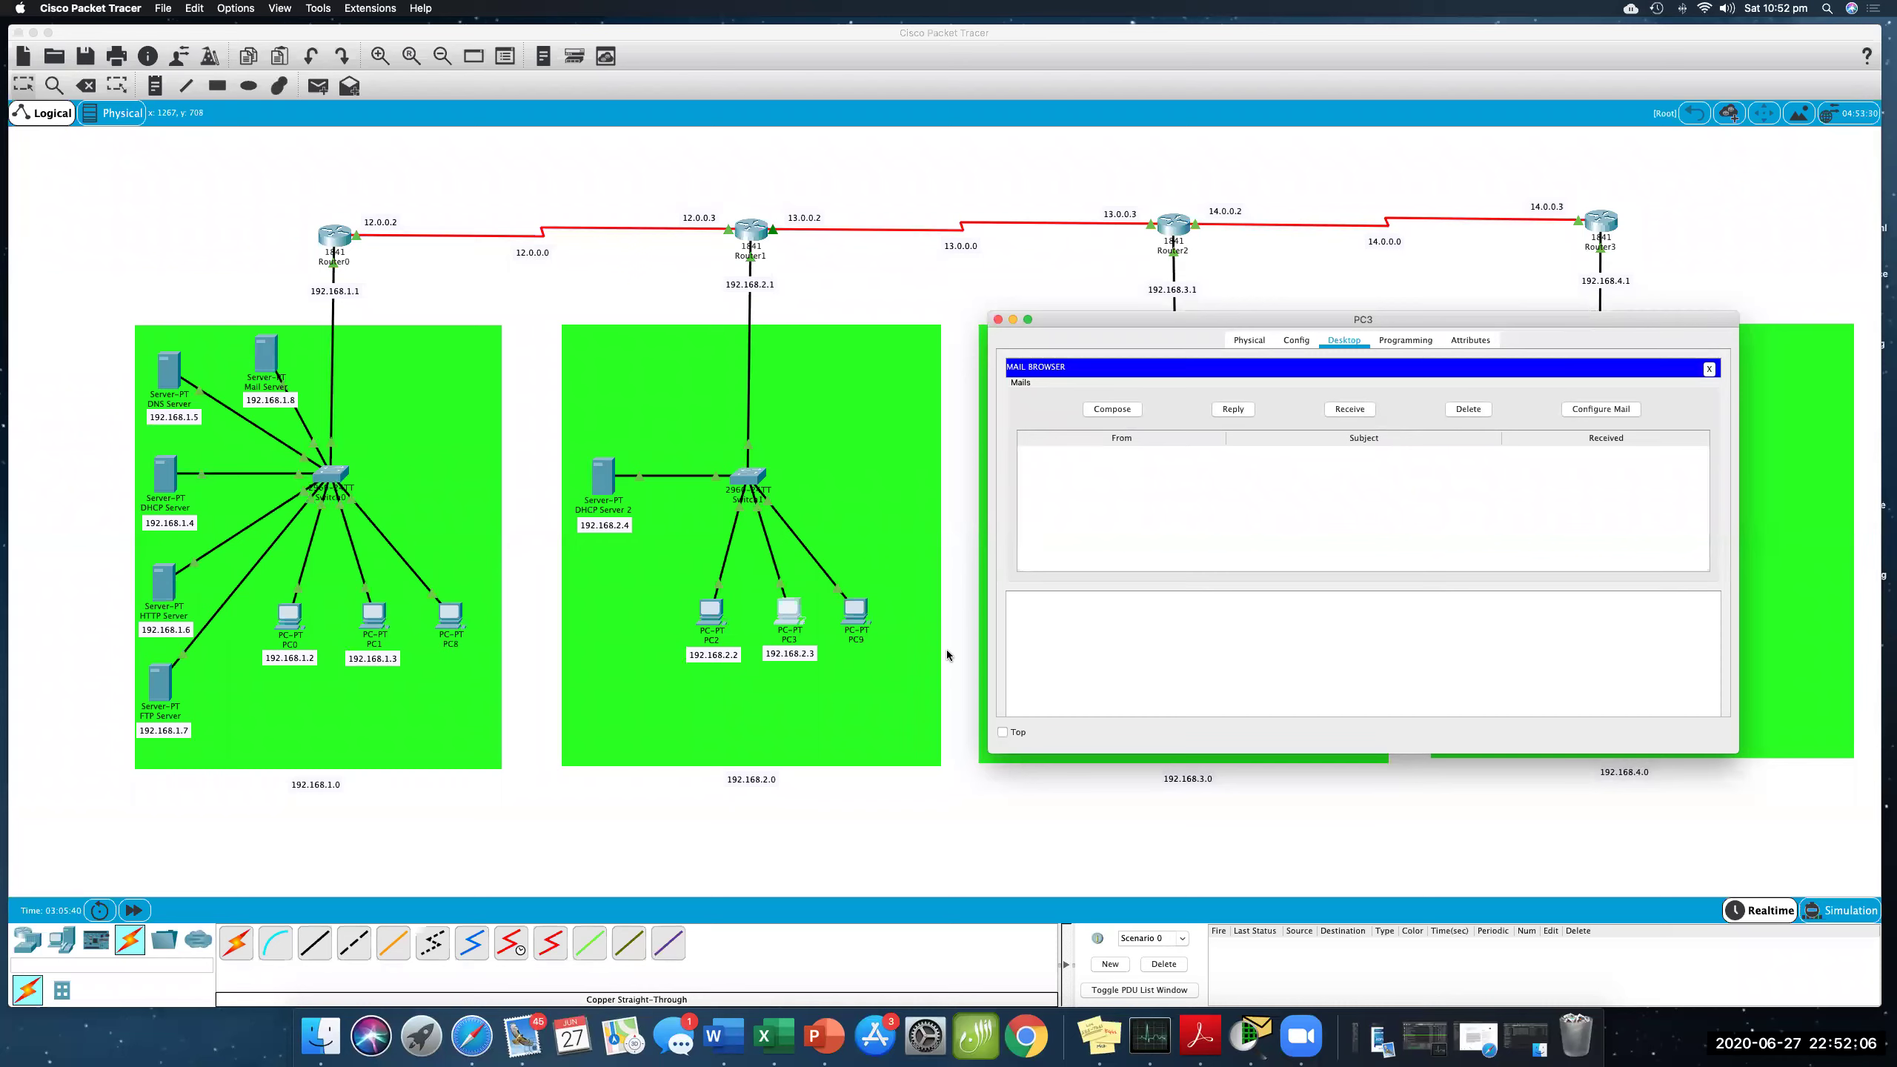
{"action": "left_click", "coordinate": [998, 320]}
- Open the email client on PC2 and receive its incoming mail from the server
{"action": "left_click", "coordinate": [705, 616]}
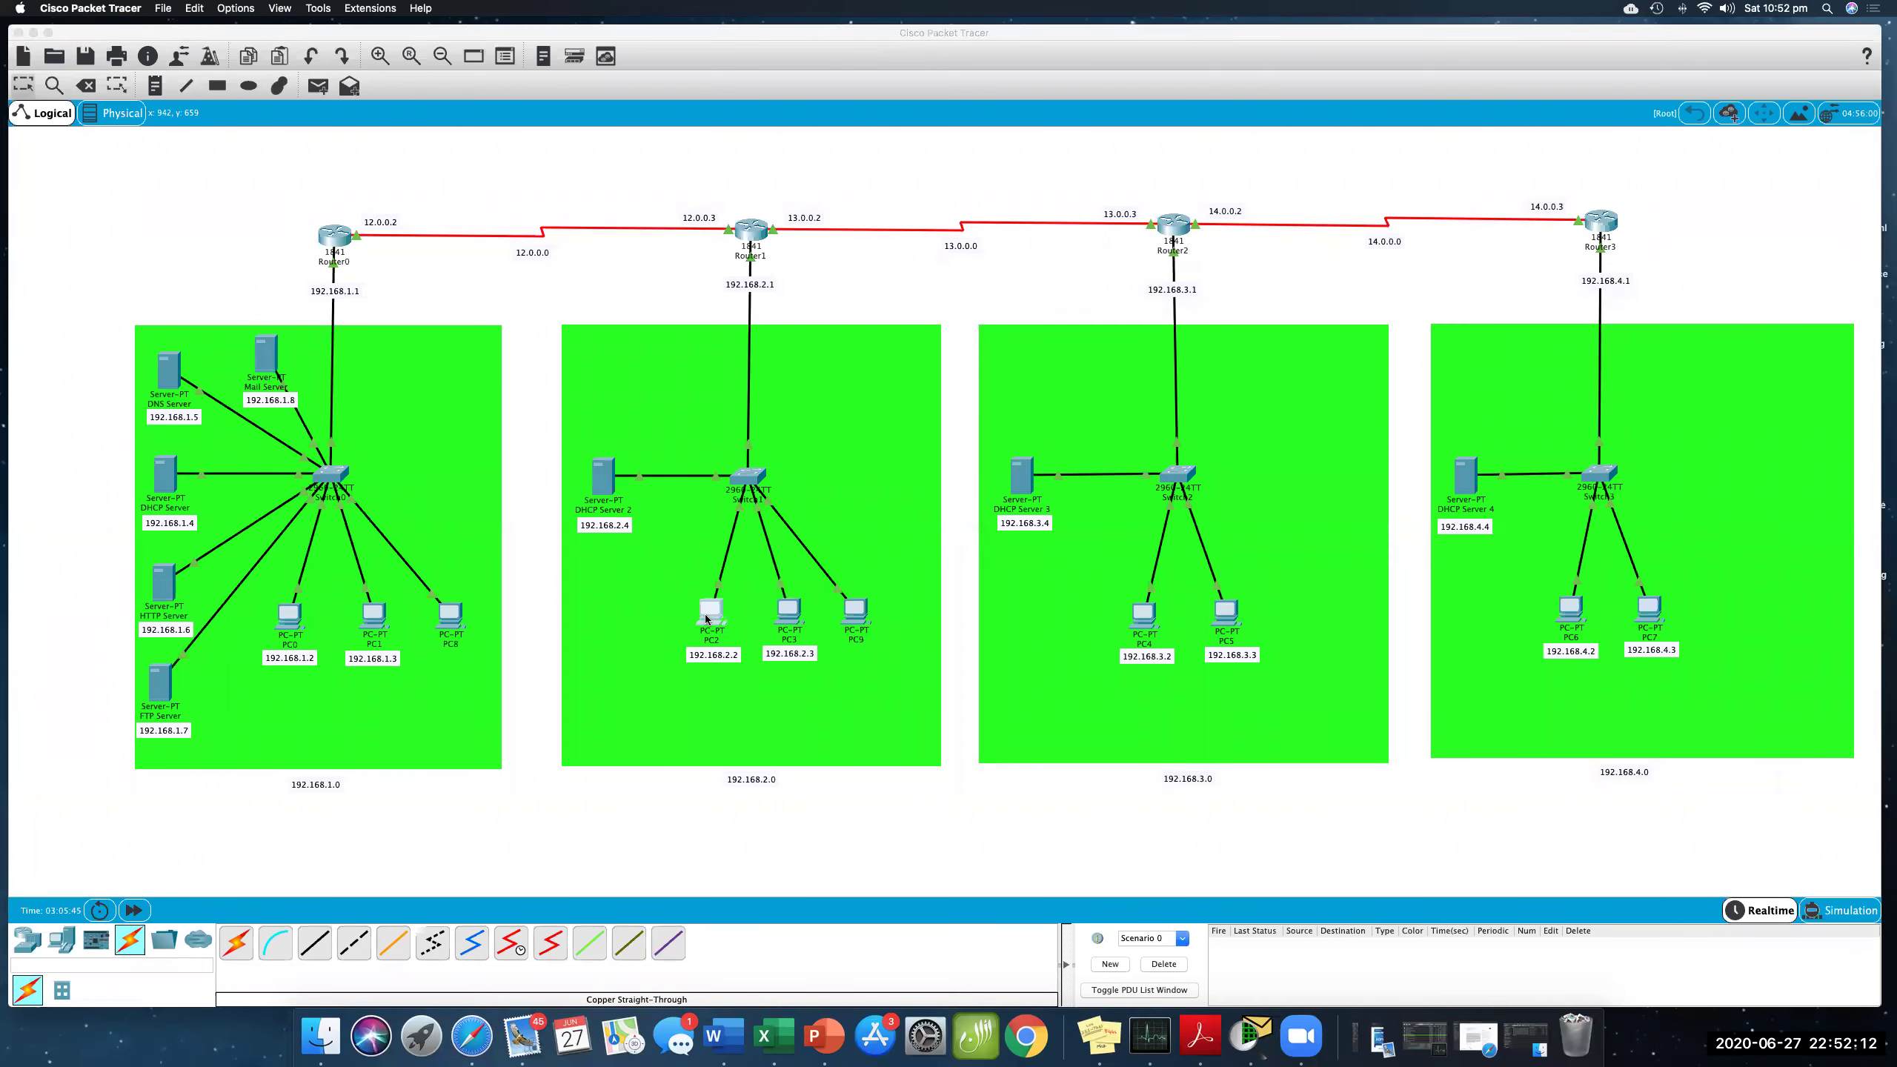
{"action": "left_click_drag", "start_coordinate": [1155, 596], "coordinate": [1448, 596]}
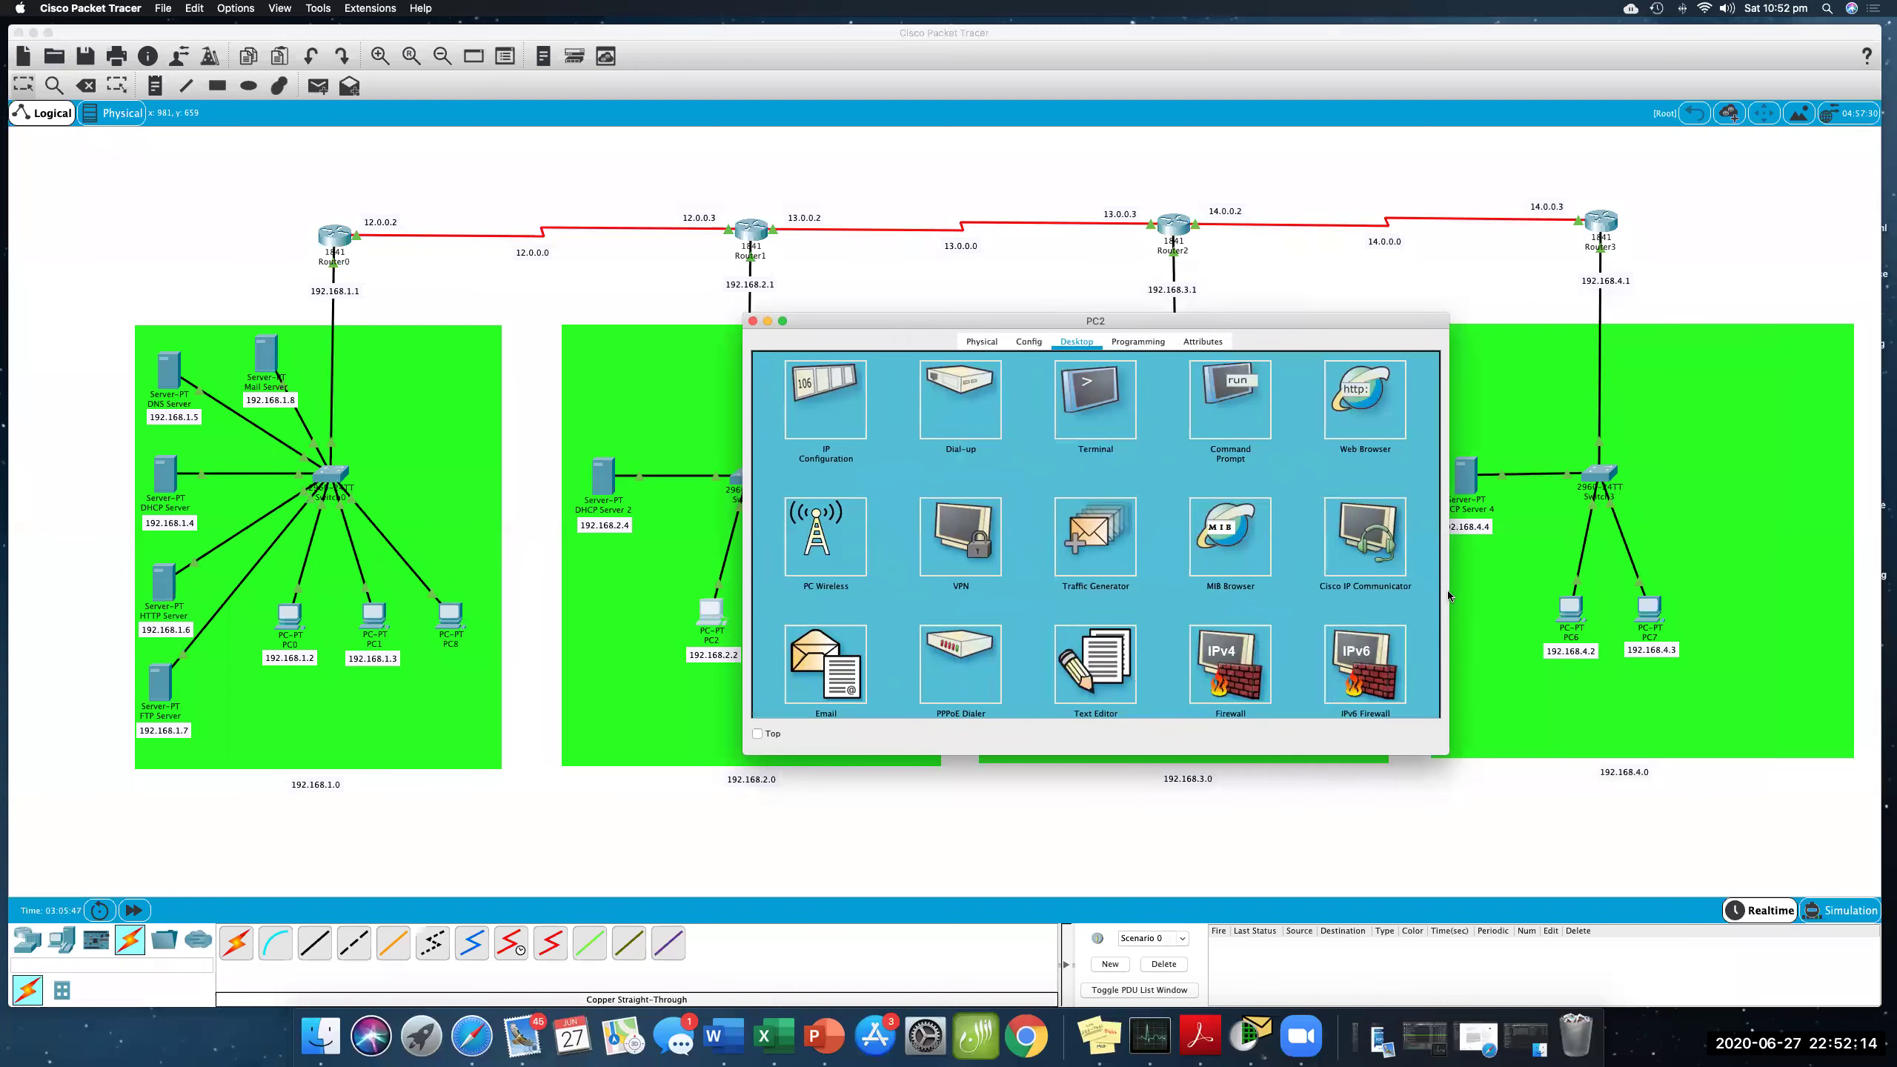
{"action": "scroll", "coordinate": [853, 603], "scroll_direction": "down", "scroll_amount": 3}
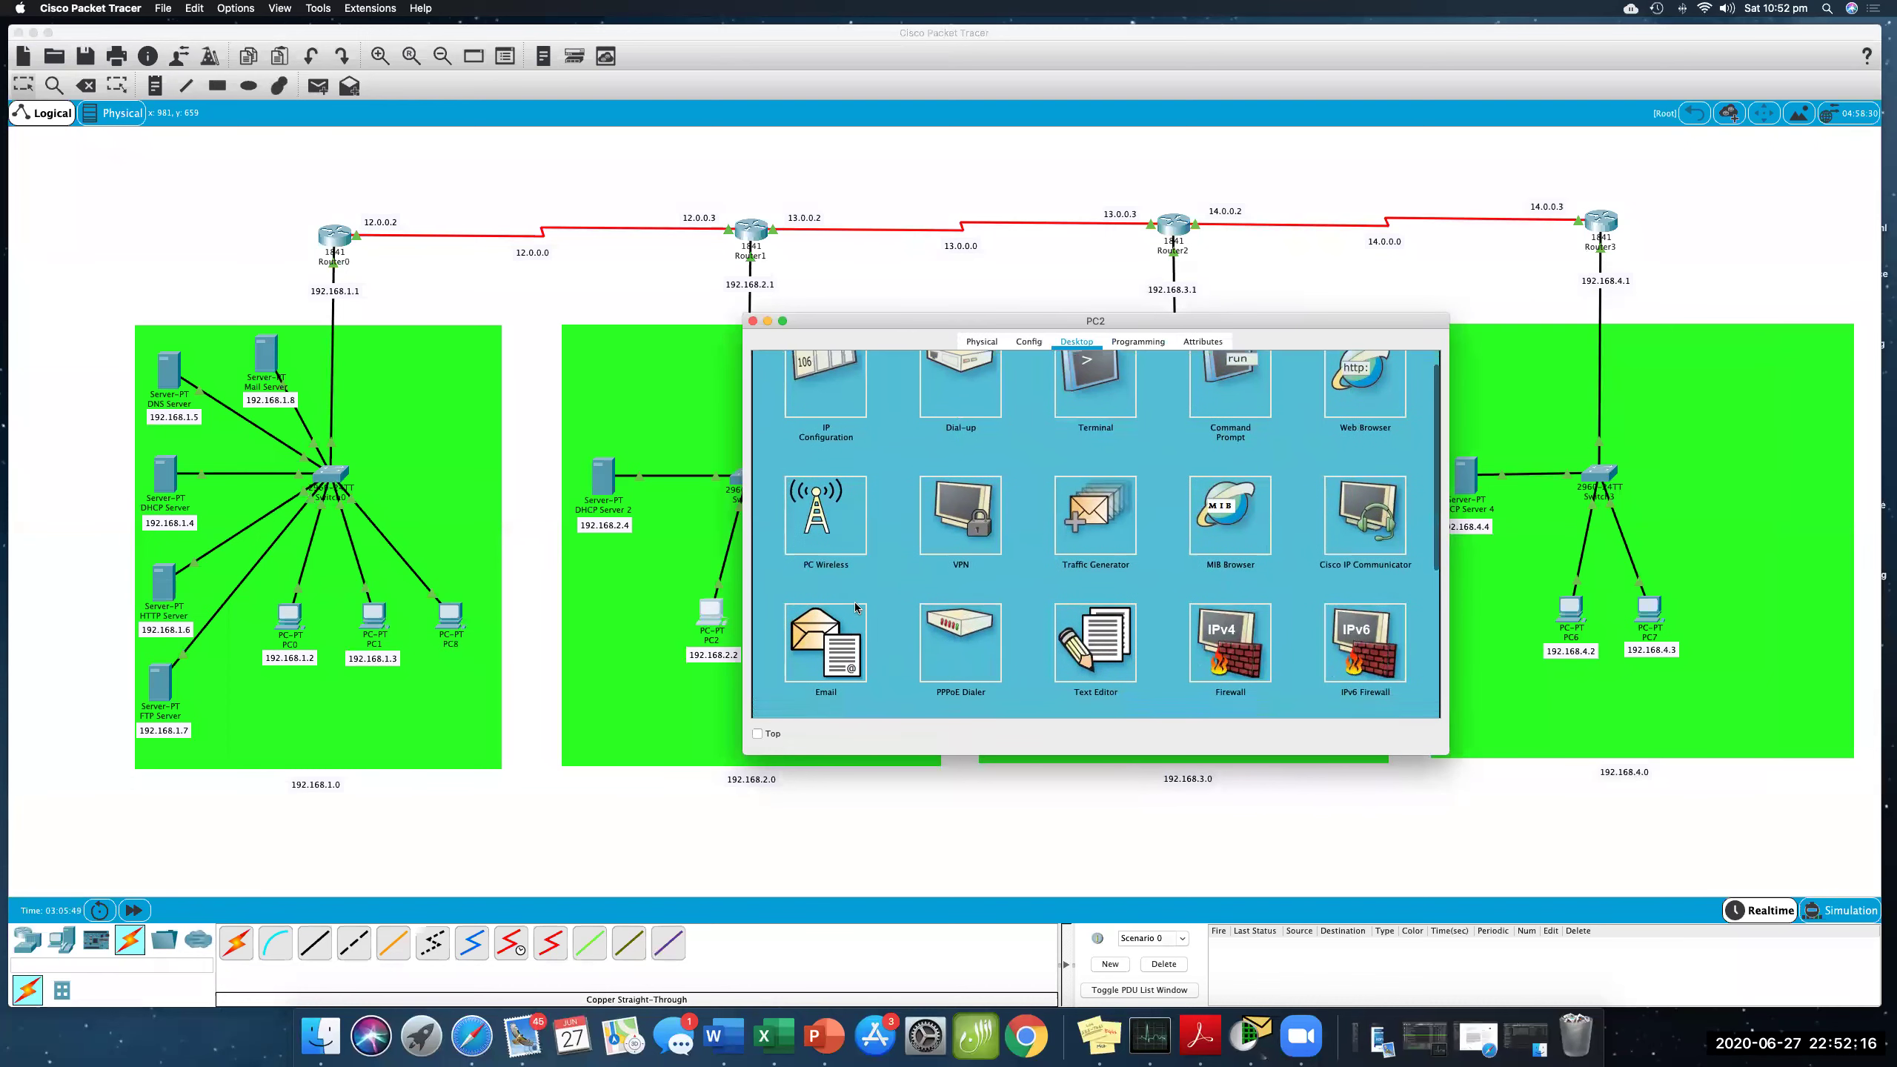
{"action": "left_click", "coordinate": [807, 603]}
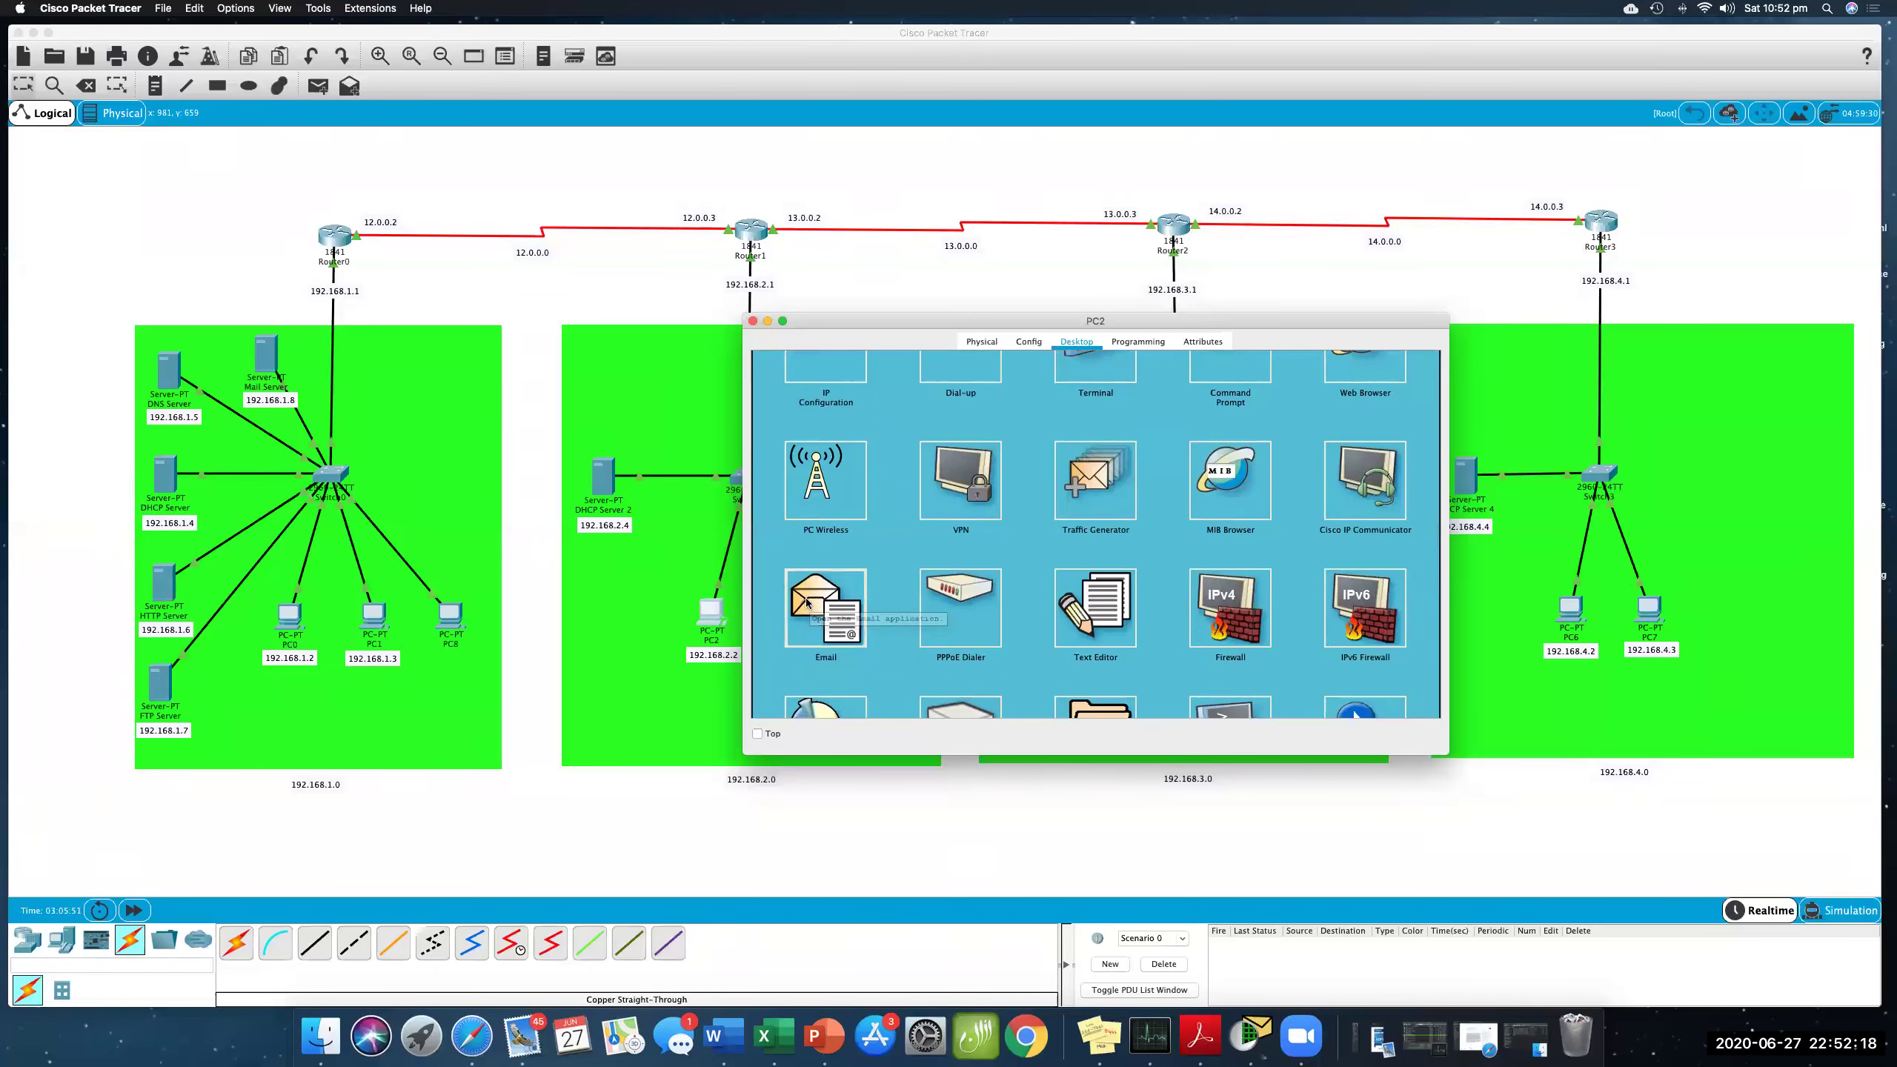
{"action": "left_click_drag", "start_coordinate": [952, 320], "coordinate": [1187, 319]}
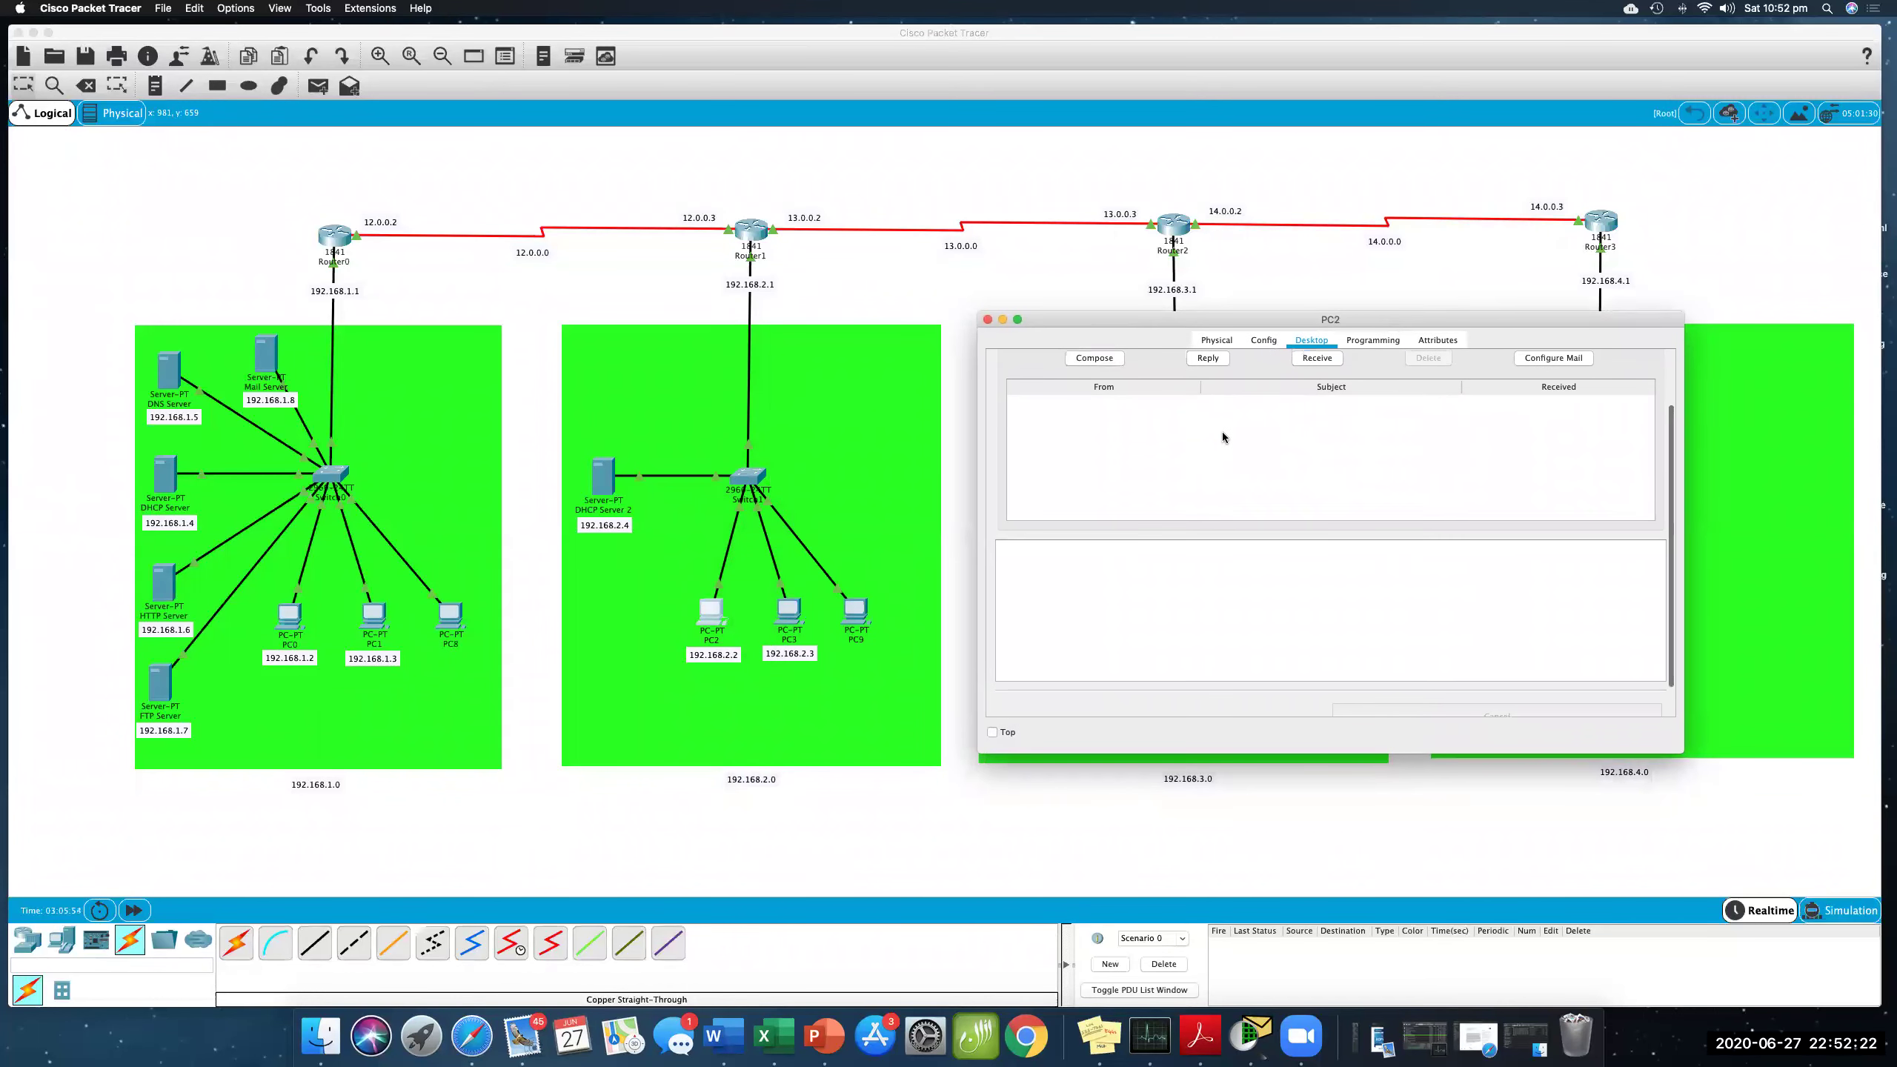
{"action": "scroll", "coordinate": [1671, 435], "scroll_direction": "up", "scroll_amount": 2}
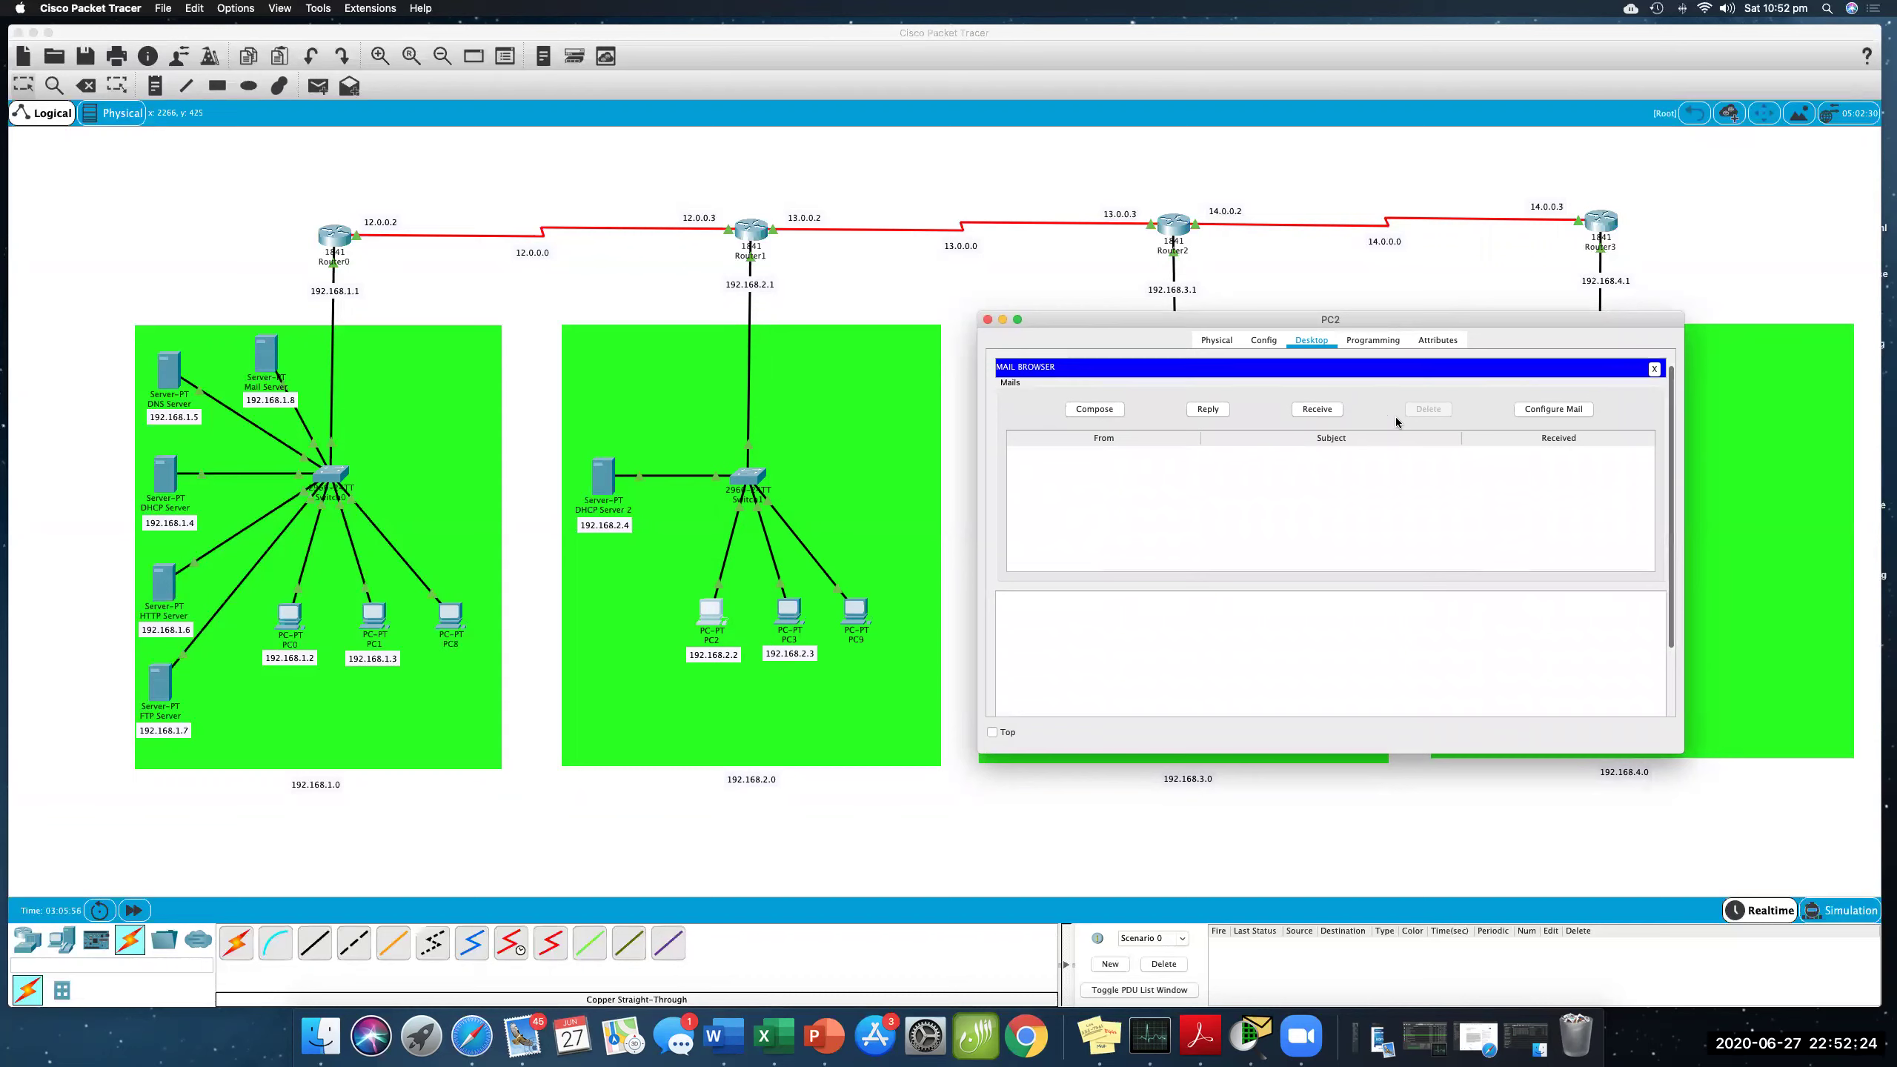
{"action": "left_click", "coordinate": [1313, 409]}
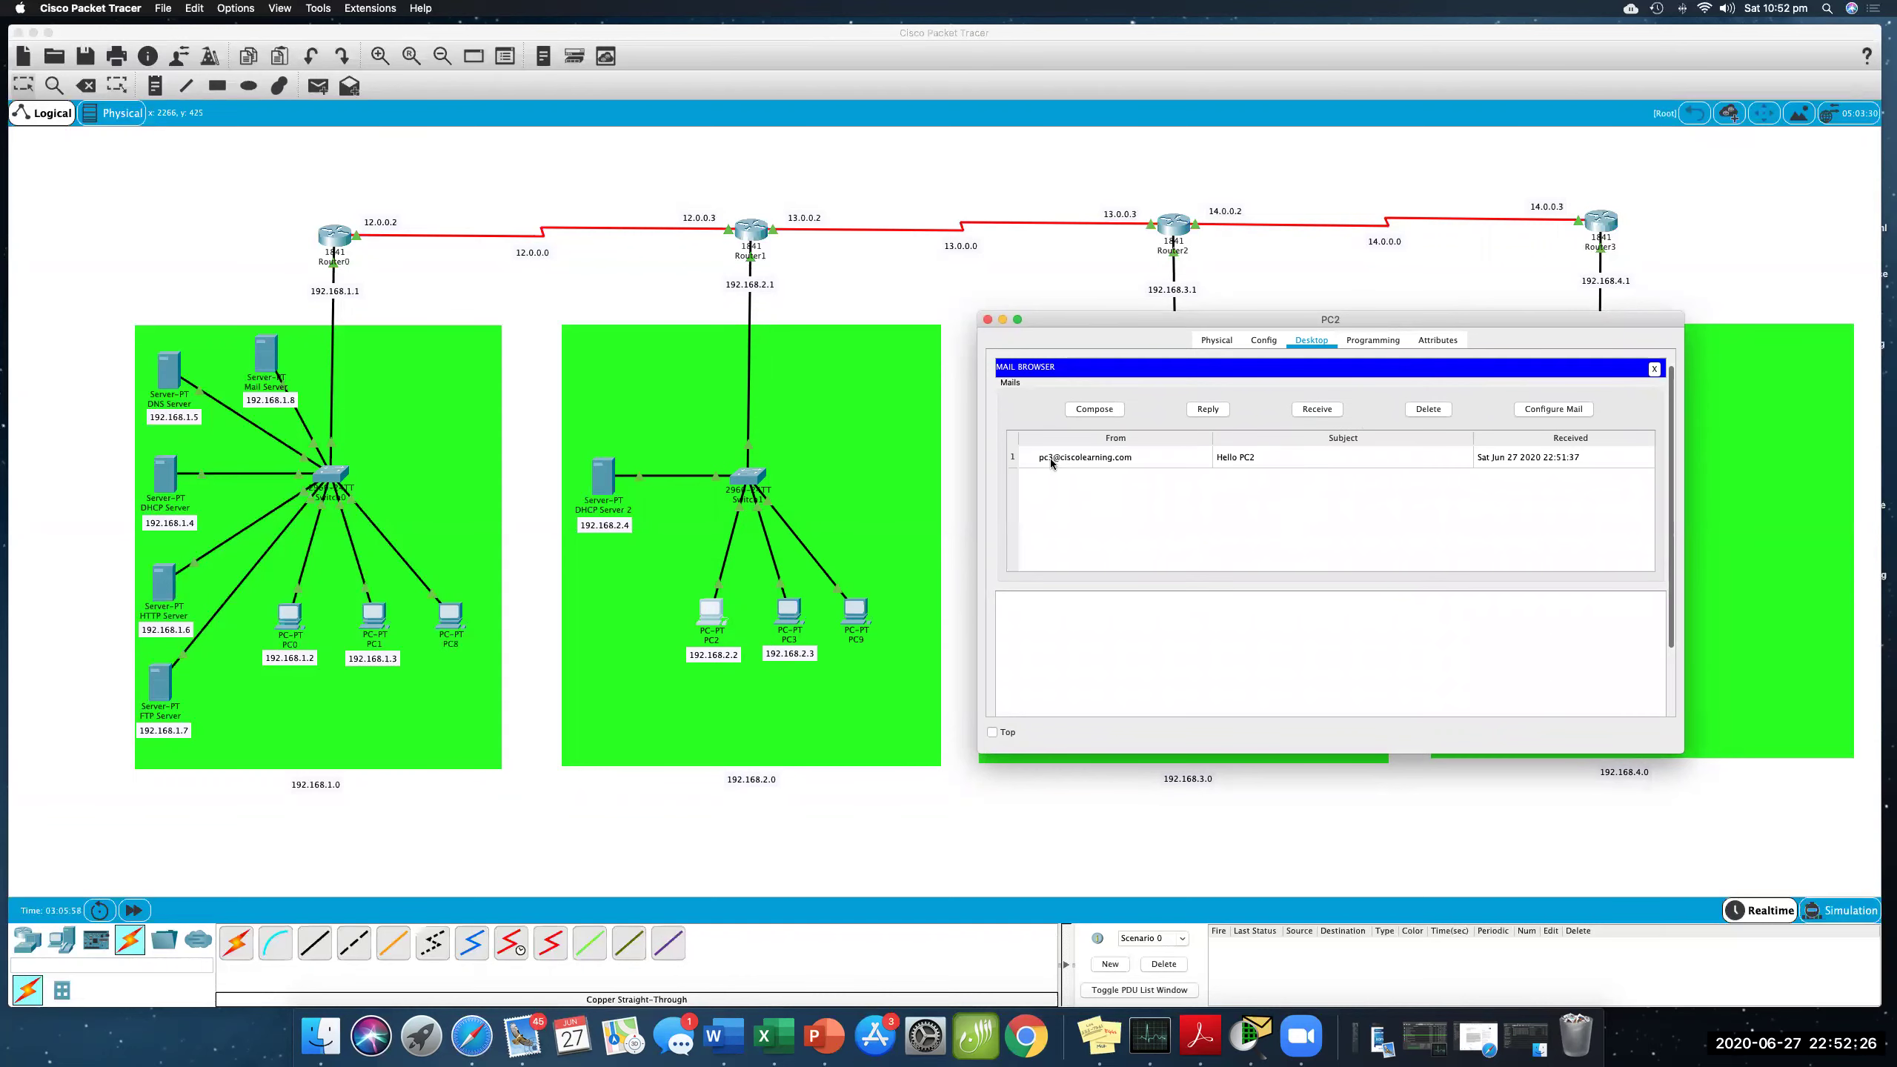
- Open the "Hello PC2" mail, send the reply "Hi PC3, I am fine thank you! How are you!", and close PC2's window
{"action": "left_click", "coordinate": [1077, 458]}
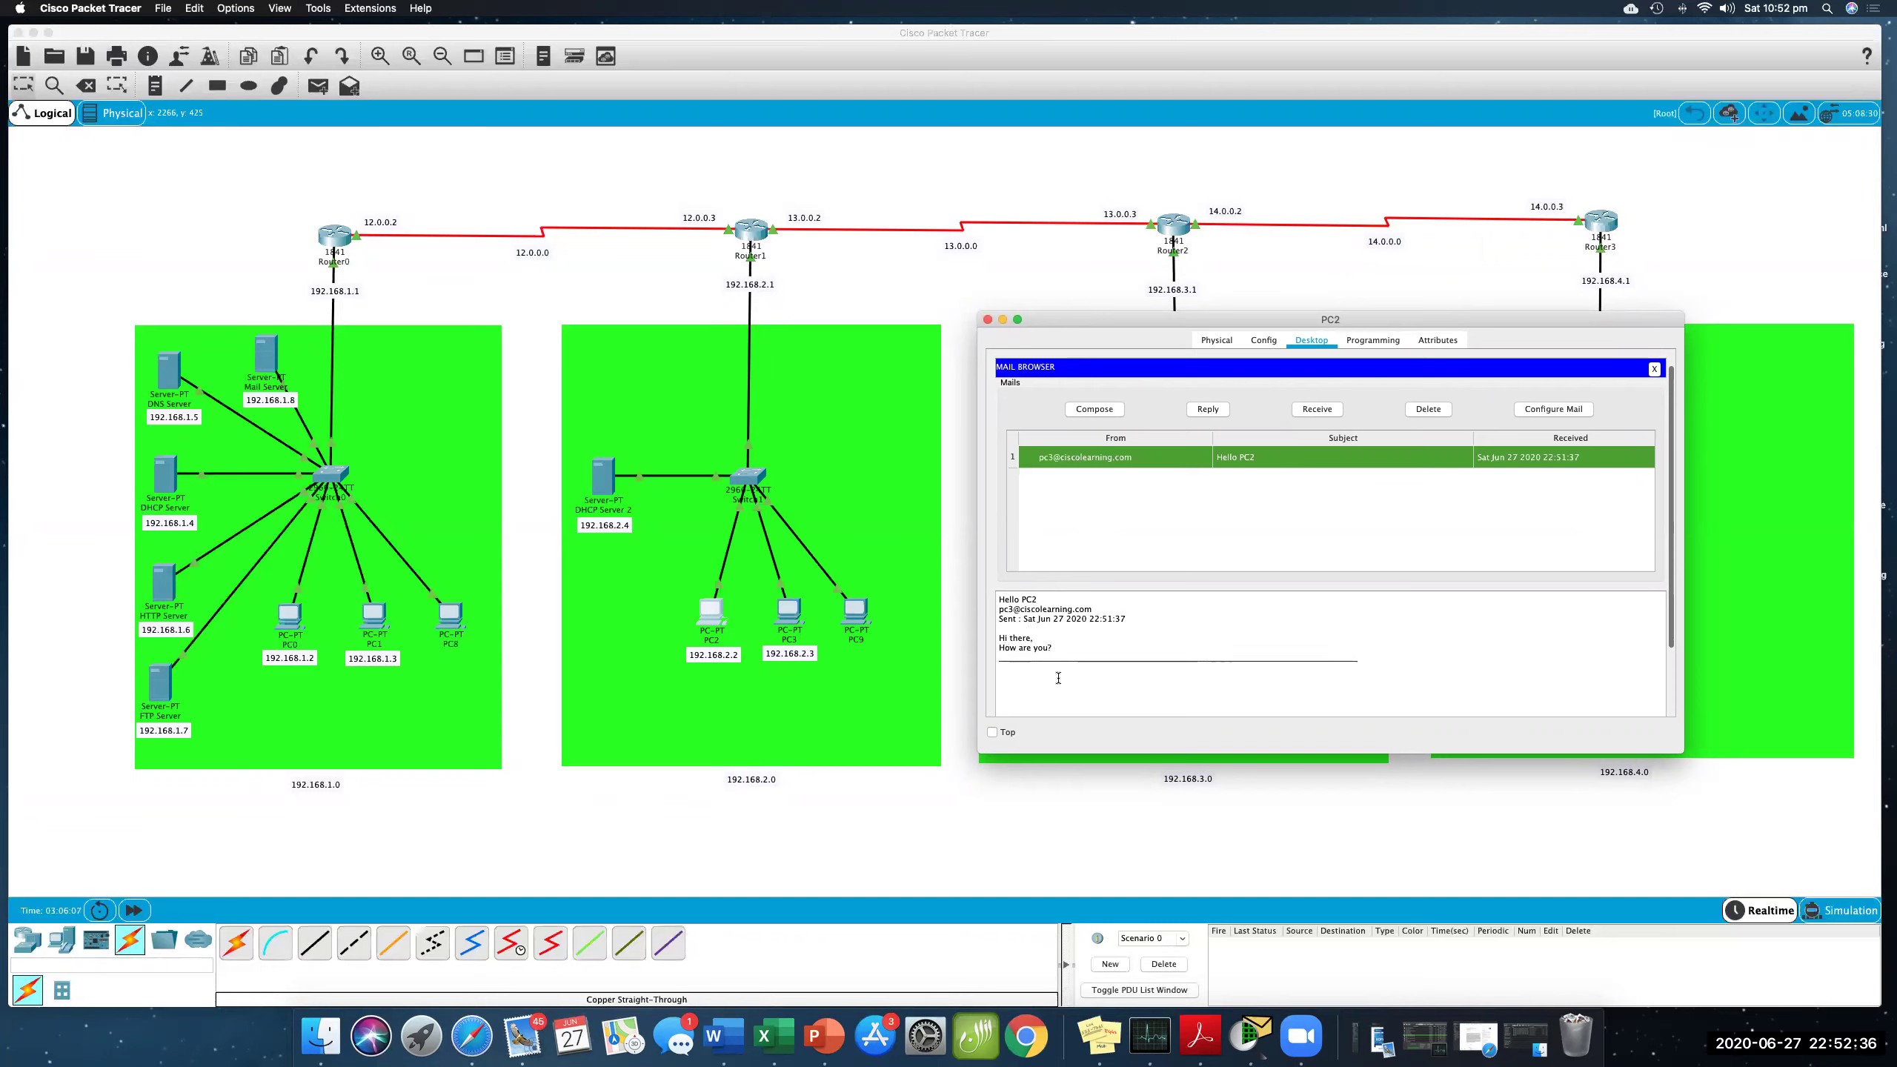
{"action": "left_click", "coordinate": [1211, 410]}
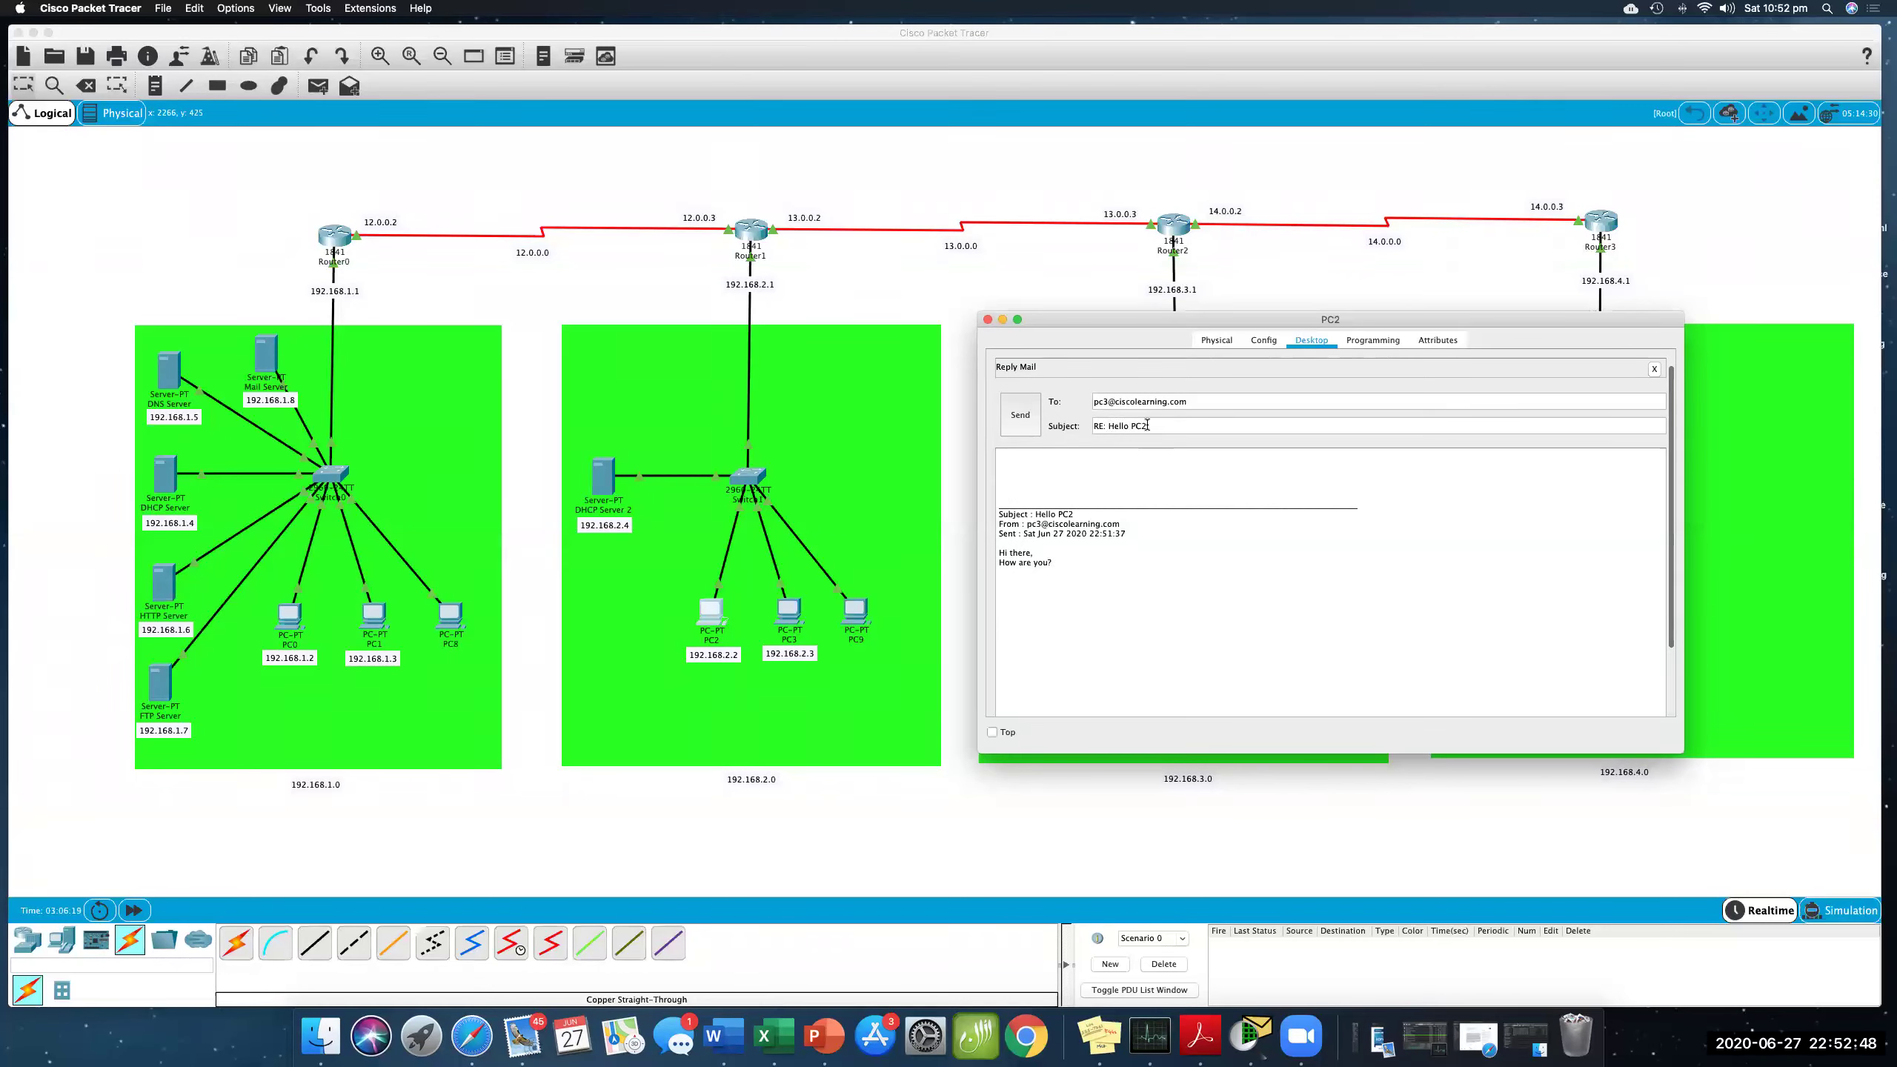
{"action": "left_click", "coordinate": [1012, 458]}
{"action": "type", "text": "Hi PC3,"}
{"action": "key", "text": "Return"}
{"action": "type", "text": "I am fine thank you"}
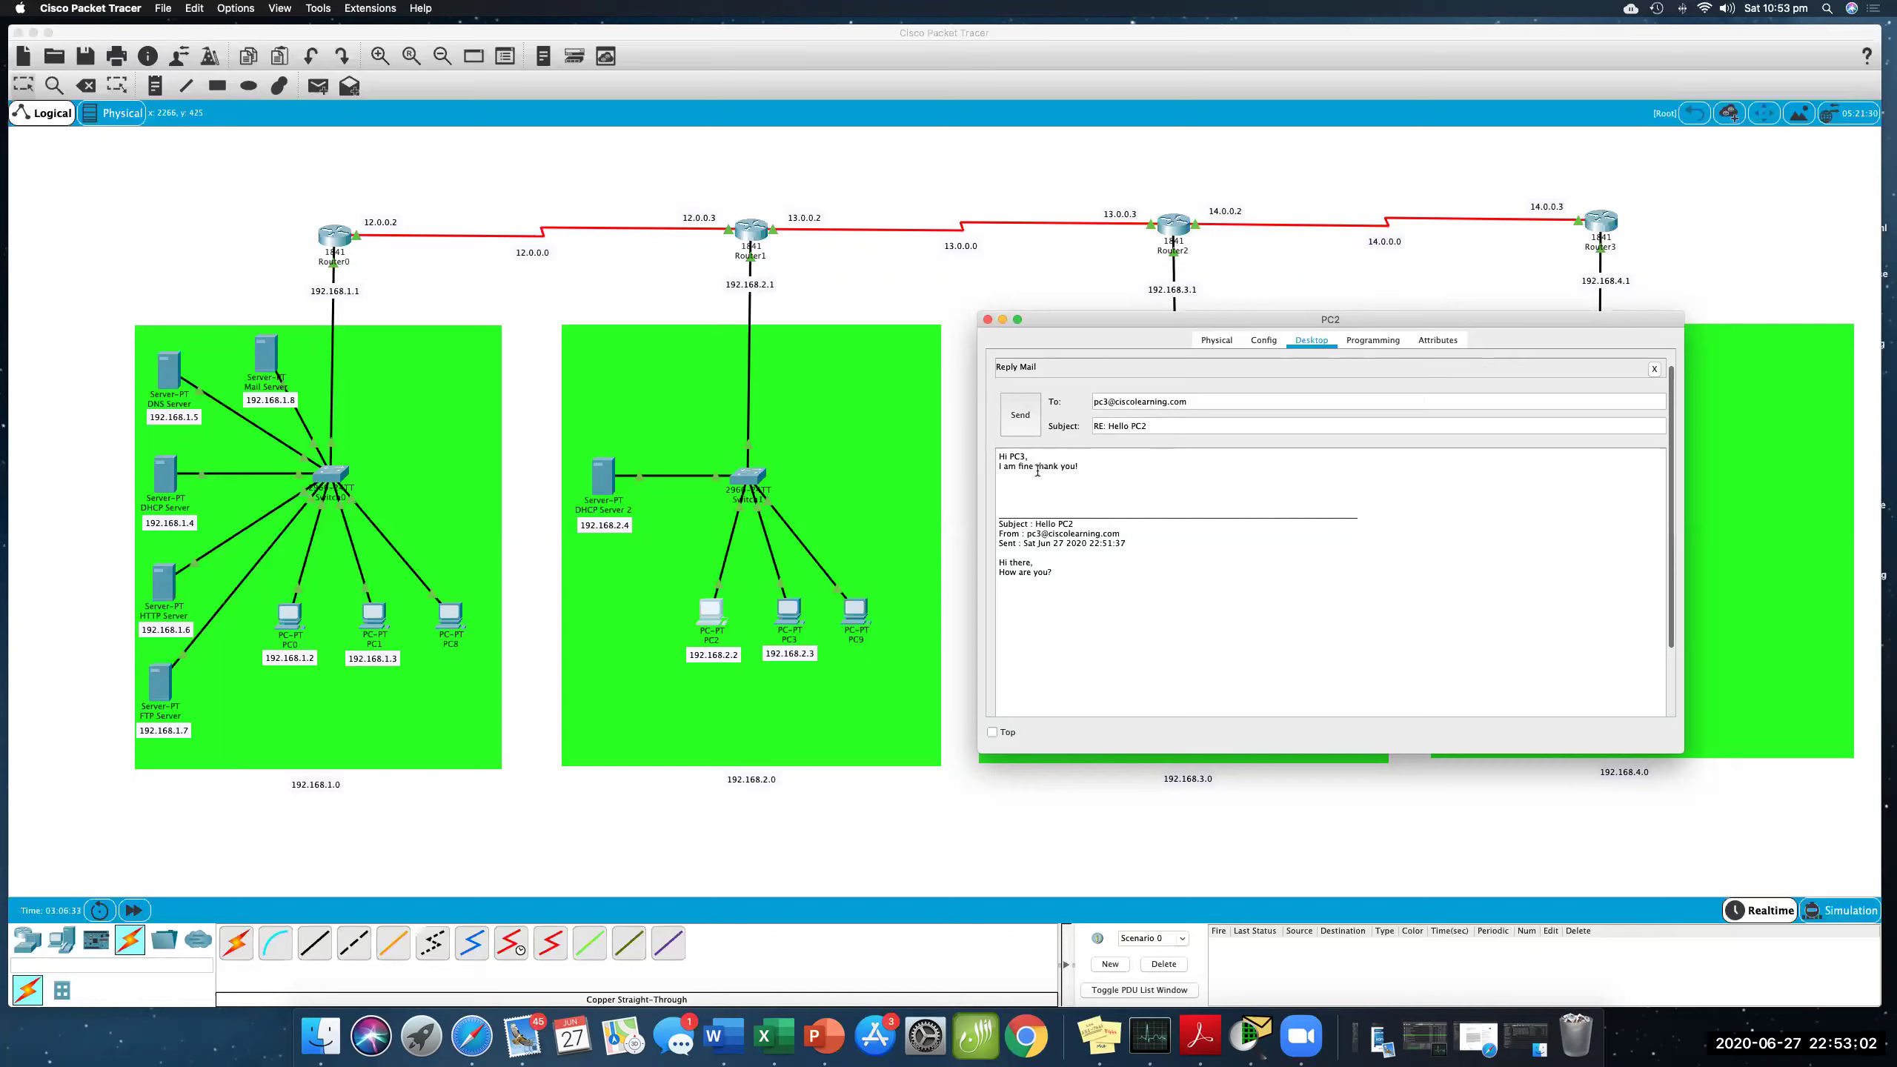
{"action": "type", "text": "! How are you!"}
{"action": "left_click", "coordinate": [1020, 416]}
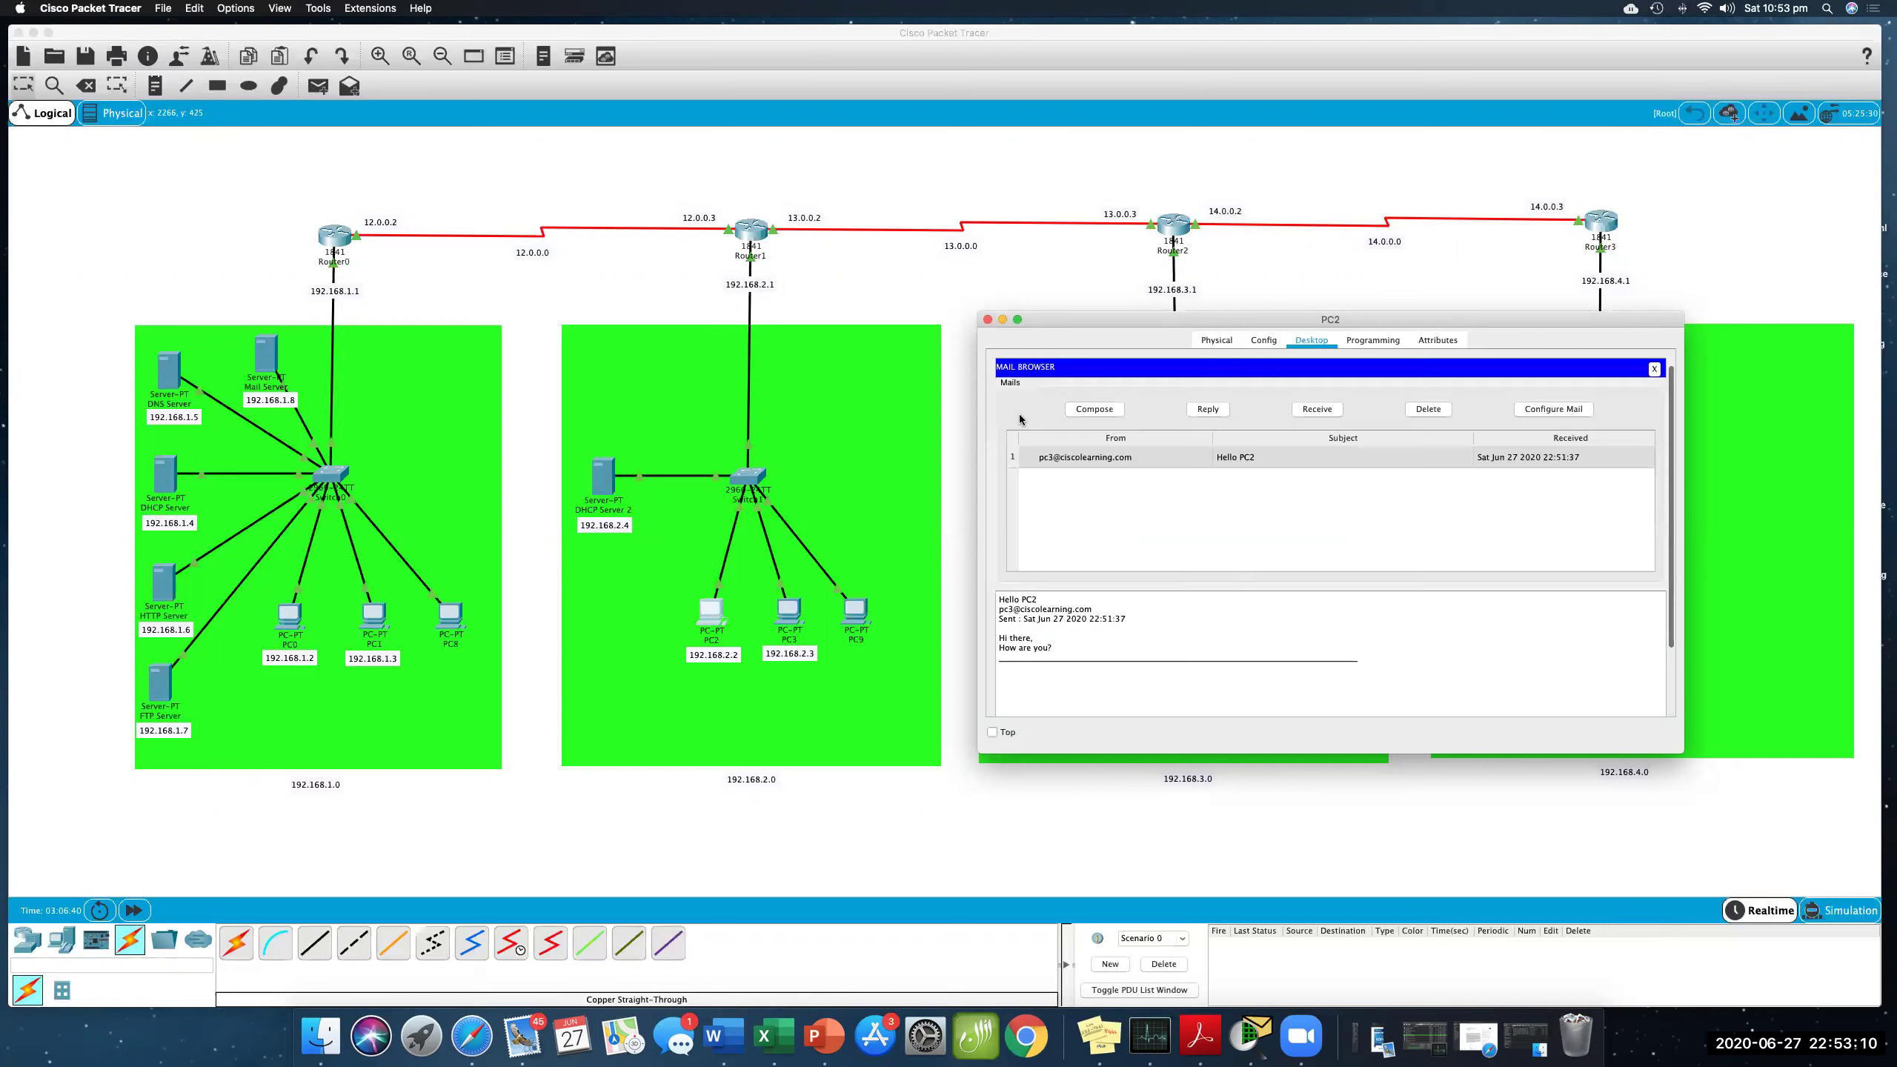
{"action": "left_click", "coordinate": [987, 320]}
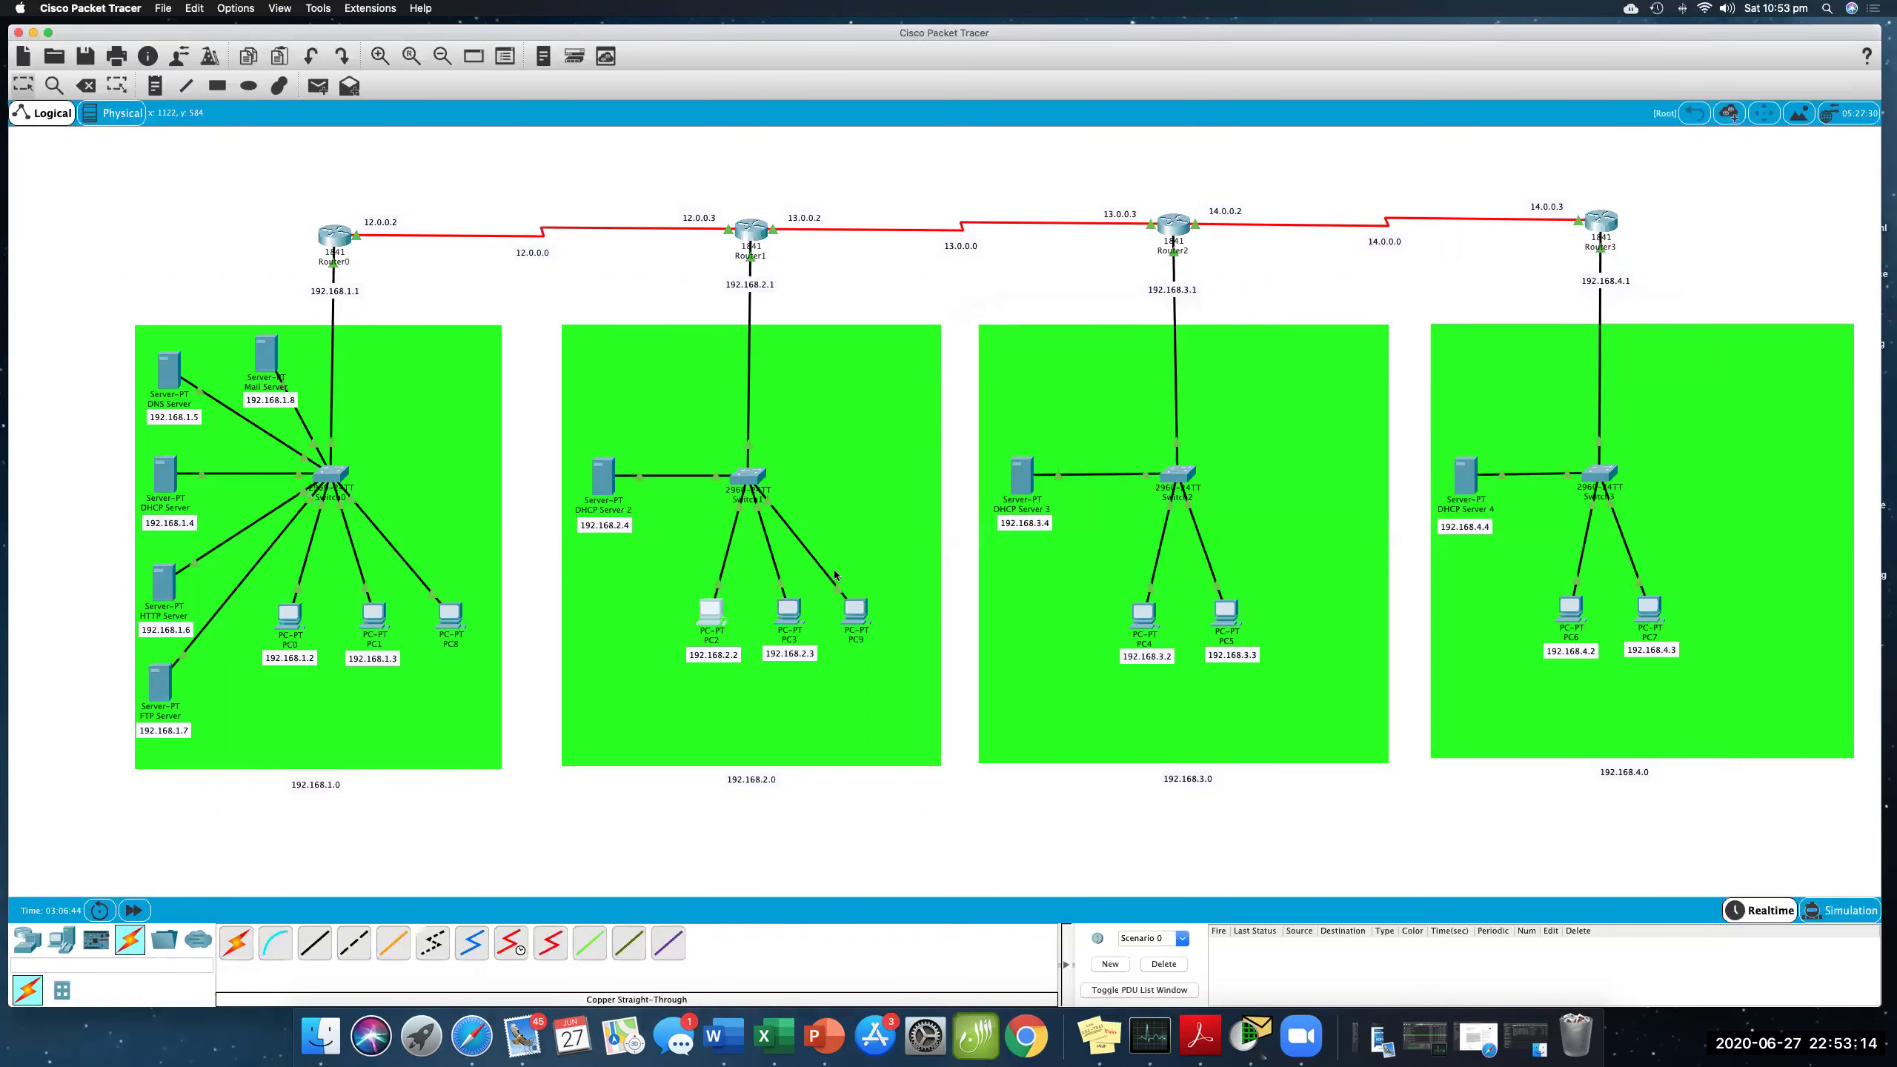
- Open PC3, widen its window and move it off the PCs, and start its email client
{"action": "left_click", "coordinate": [788, 612]}
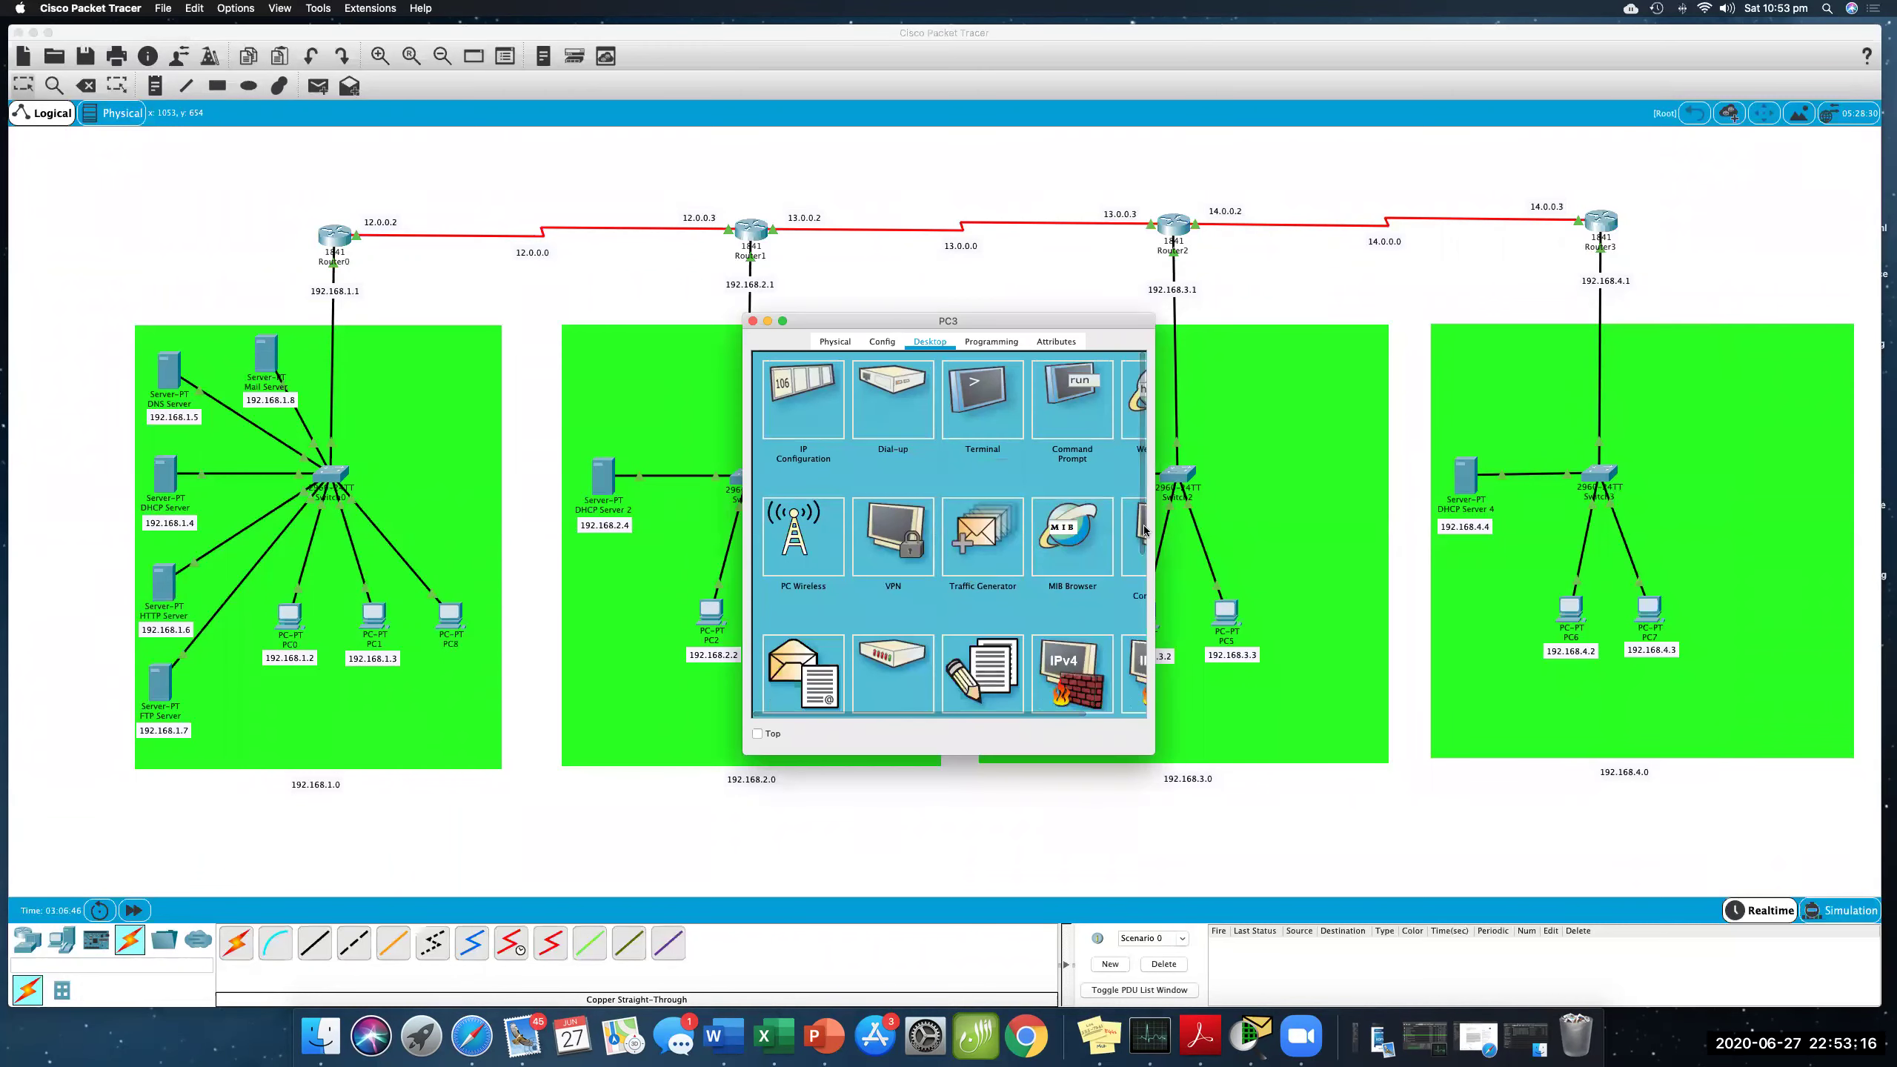
{"action": "left_click_drag", "start_coordinate": [1157, 524], "coordinate": [1254, 448]}
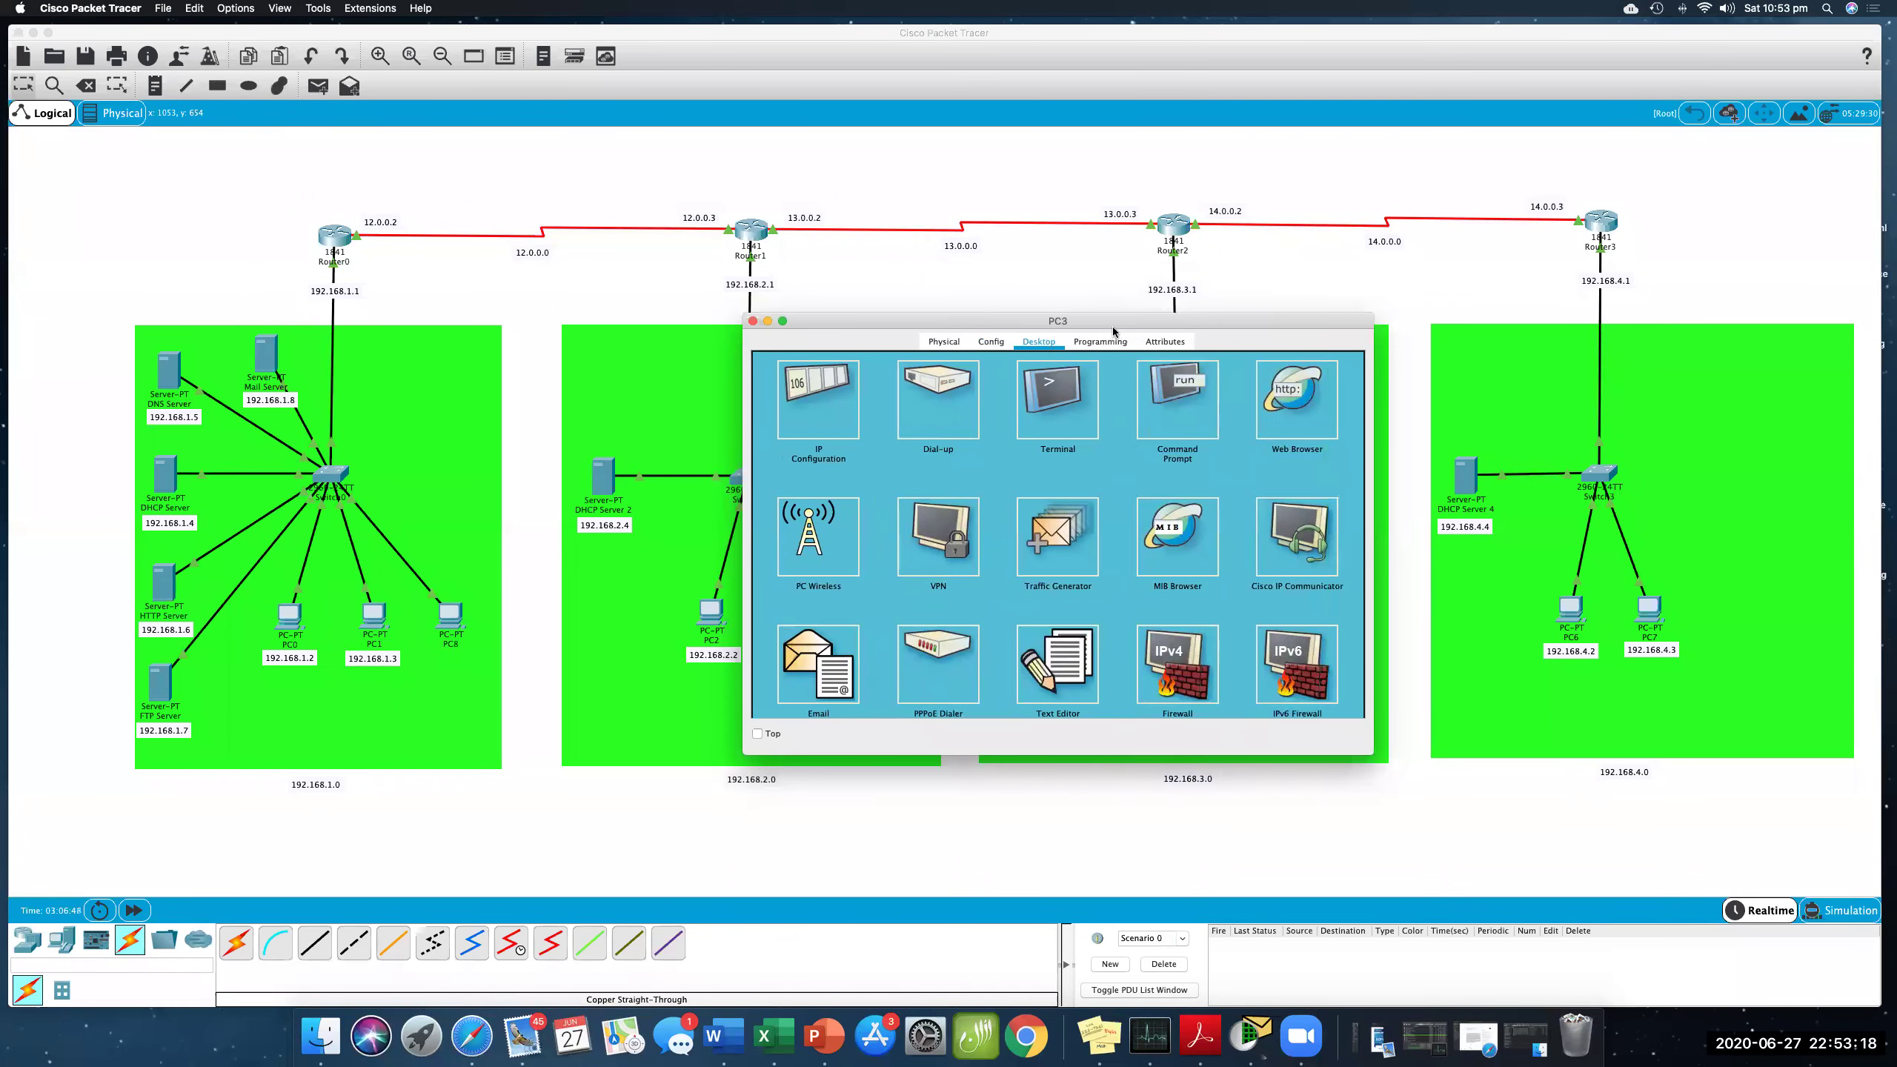
{"action": "left_click_drag", "start_coordinate": [1233, 308], "coordinate": [1547, 287]}
{"action": "scroll", "coordinate": [1128, 583], "scroll_direction": "down", "scroll_amount": 3}
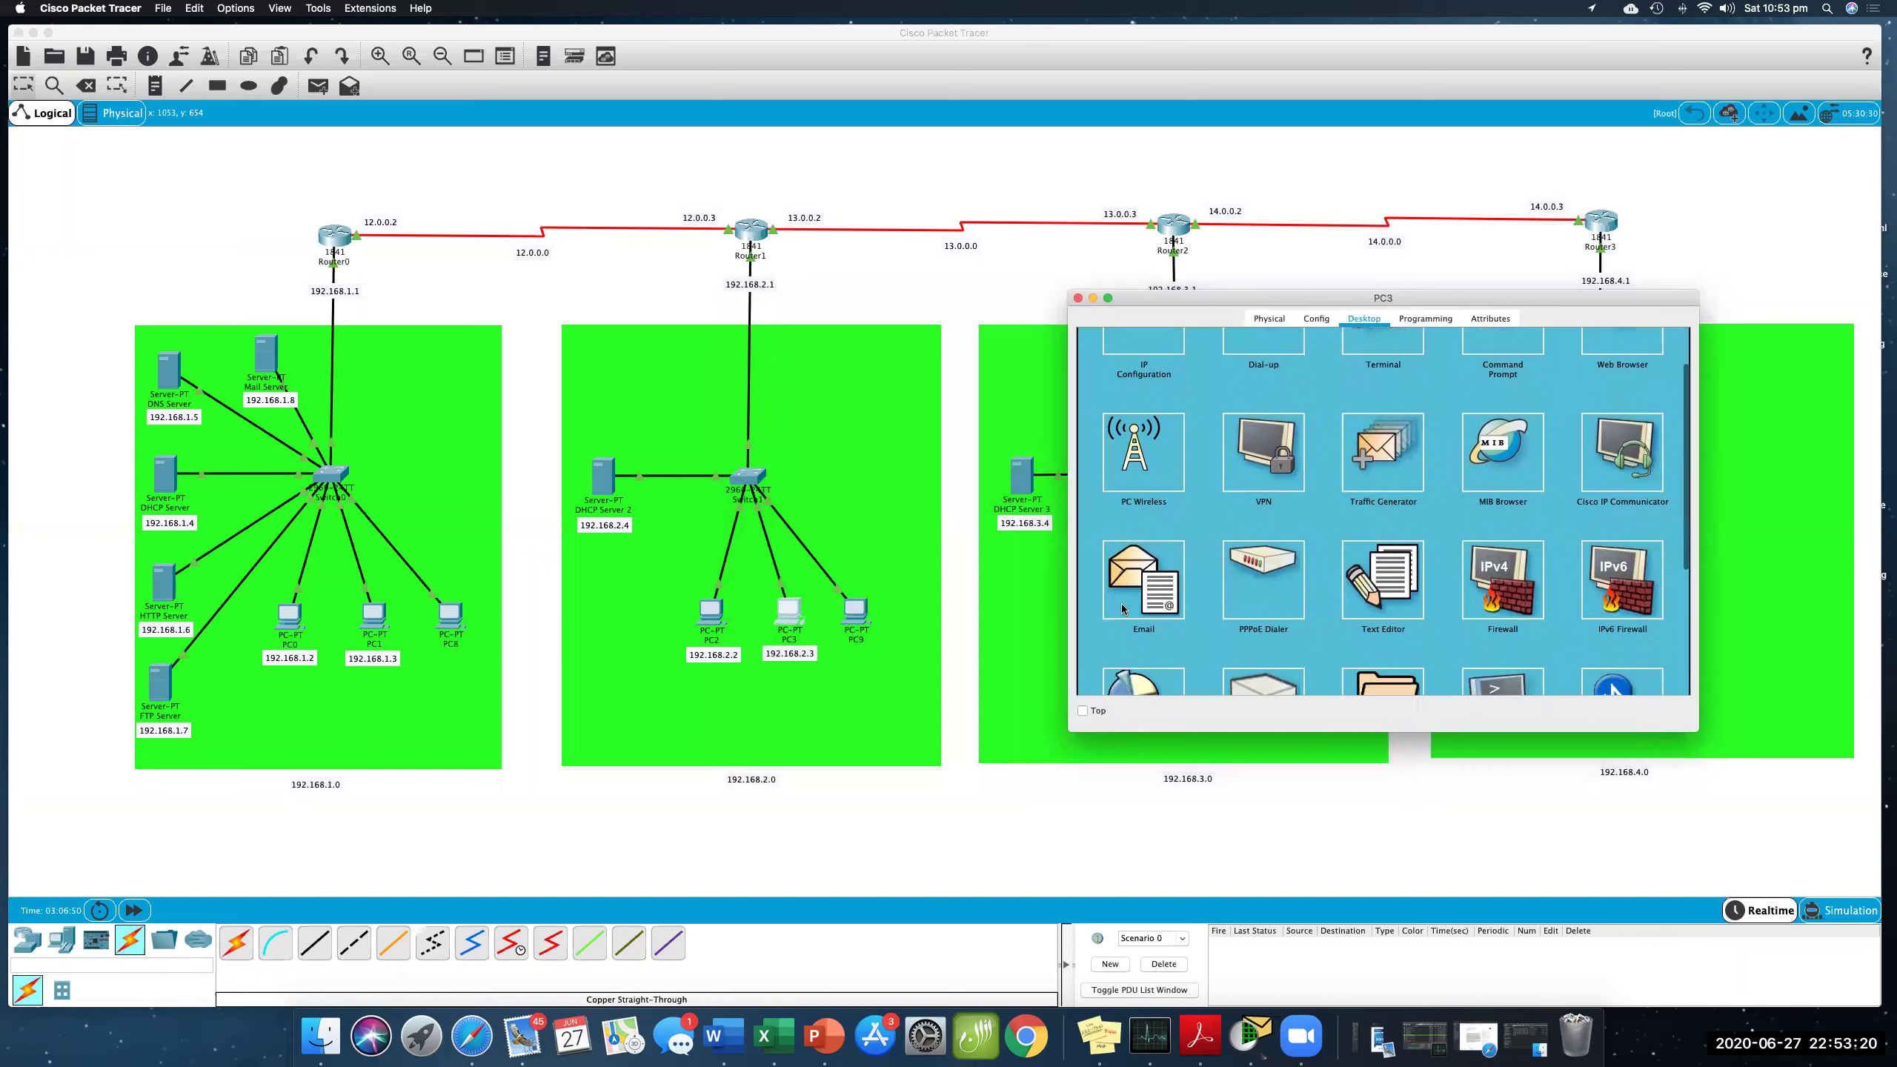
{"action": "left_click", "coordinate": [1128, 583]}
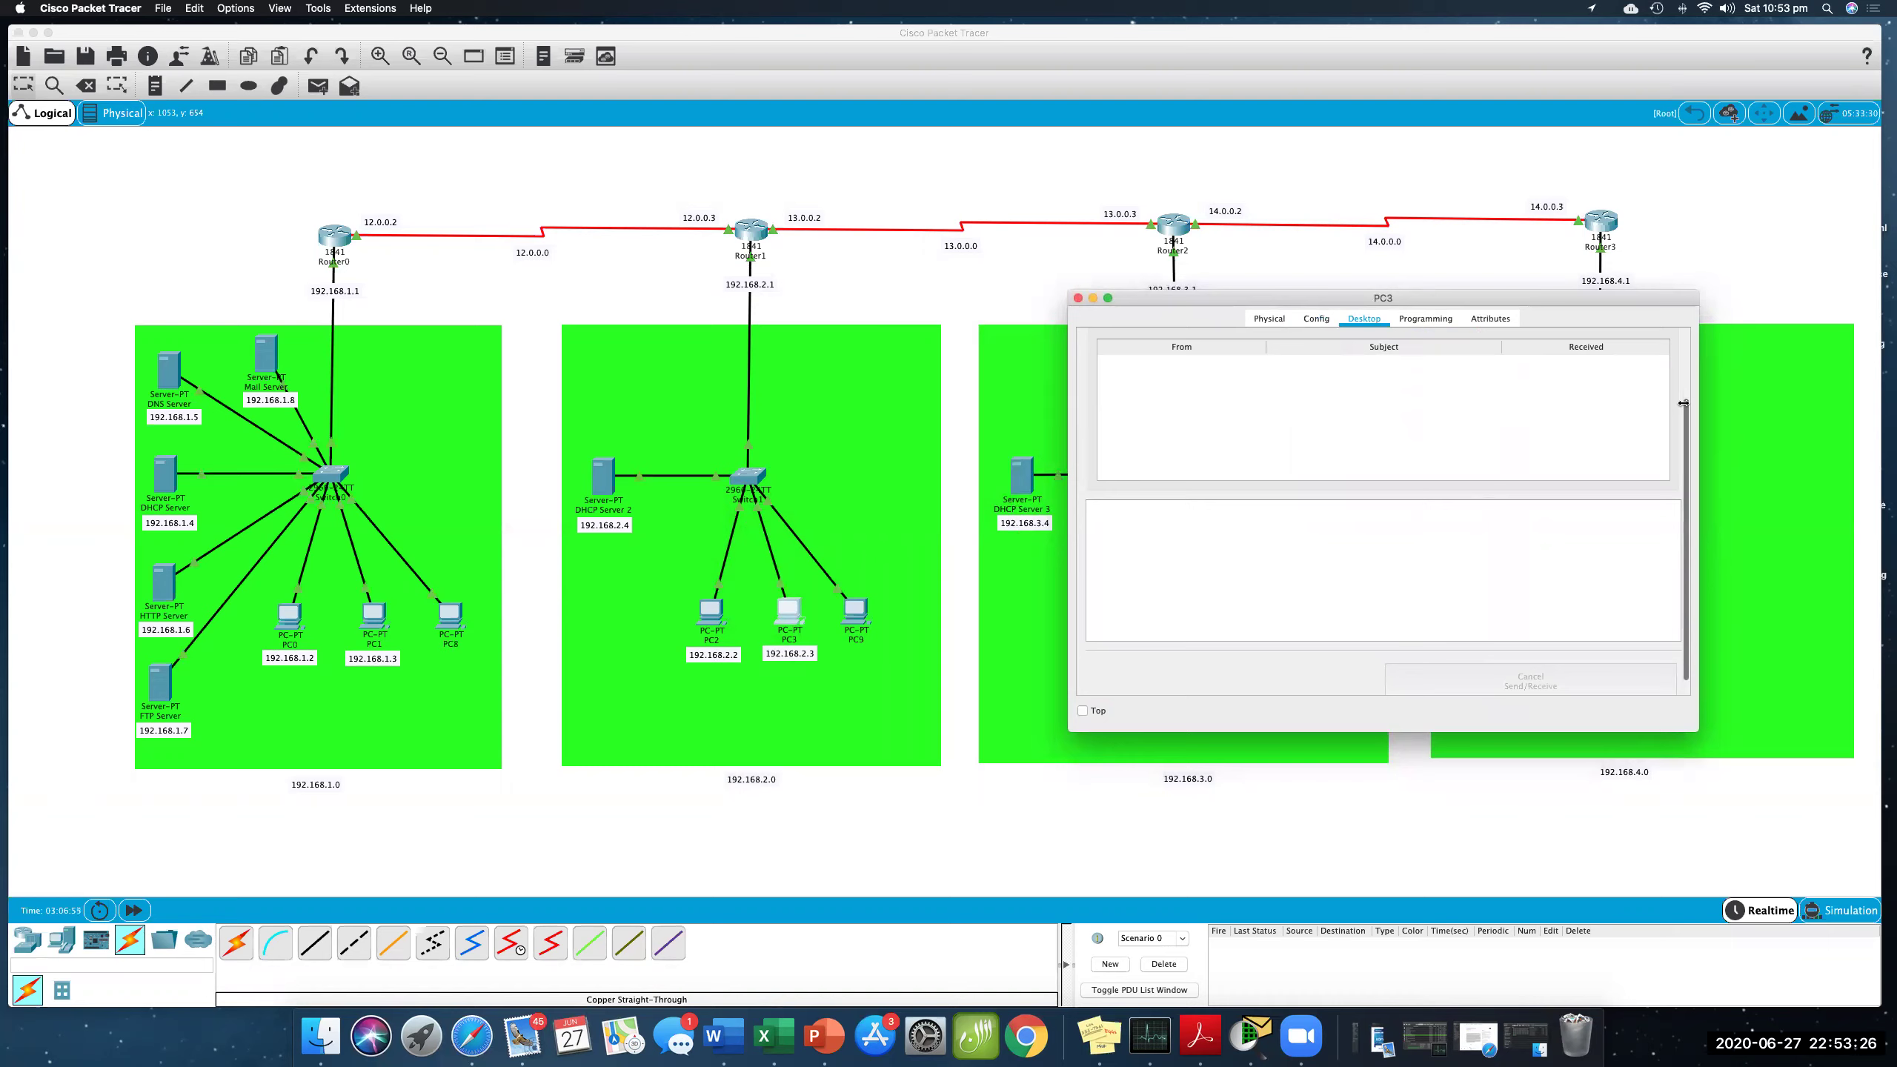
{"action": "scroll", "coordinate": [1683, 394], "scroll_direction": "up", "scroll_amount": 3}
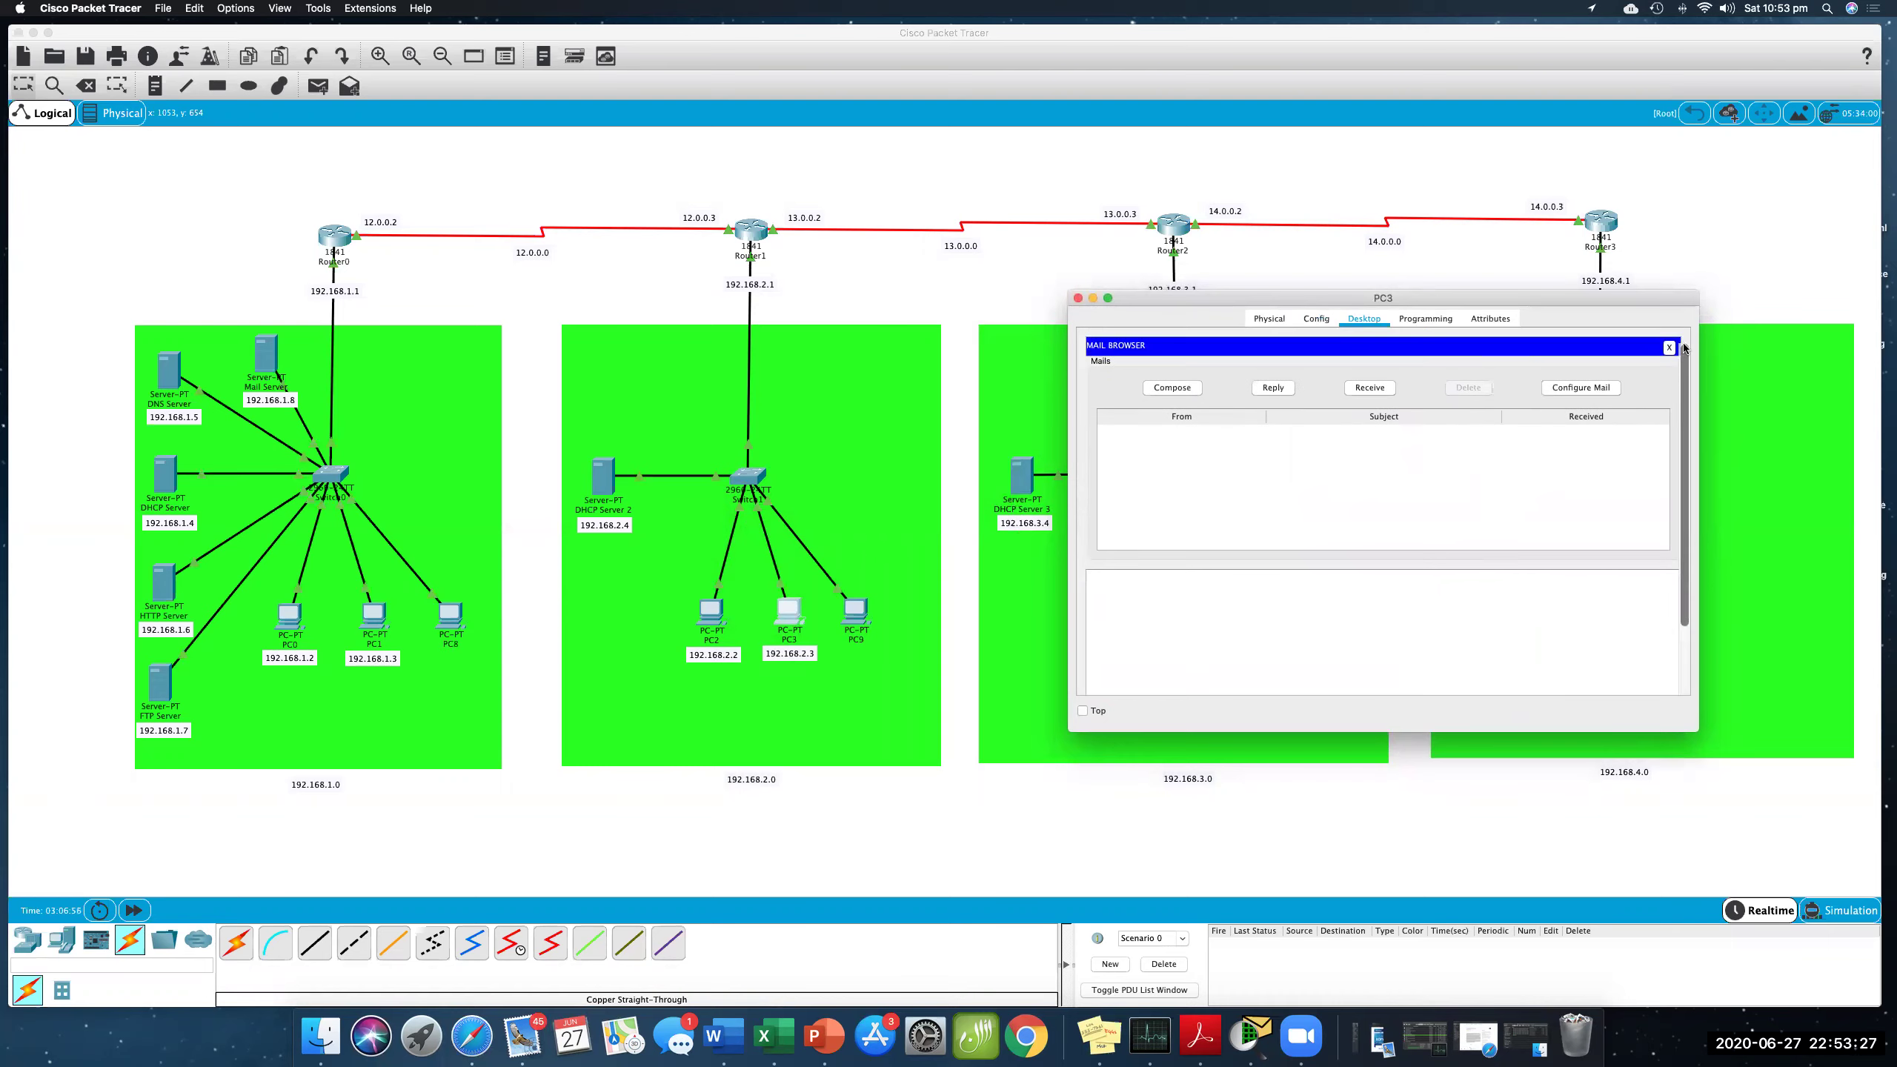
- Receive PC3's incoming mail from the server and open PC2's reply "RE: Hello PC2"
{"action": "left_click", "coordinate": [1369, 388]}
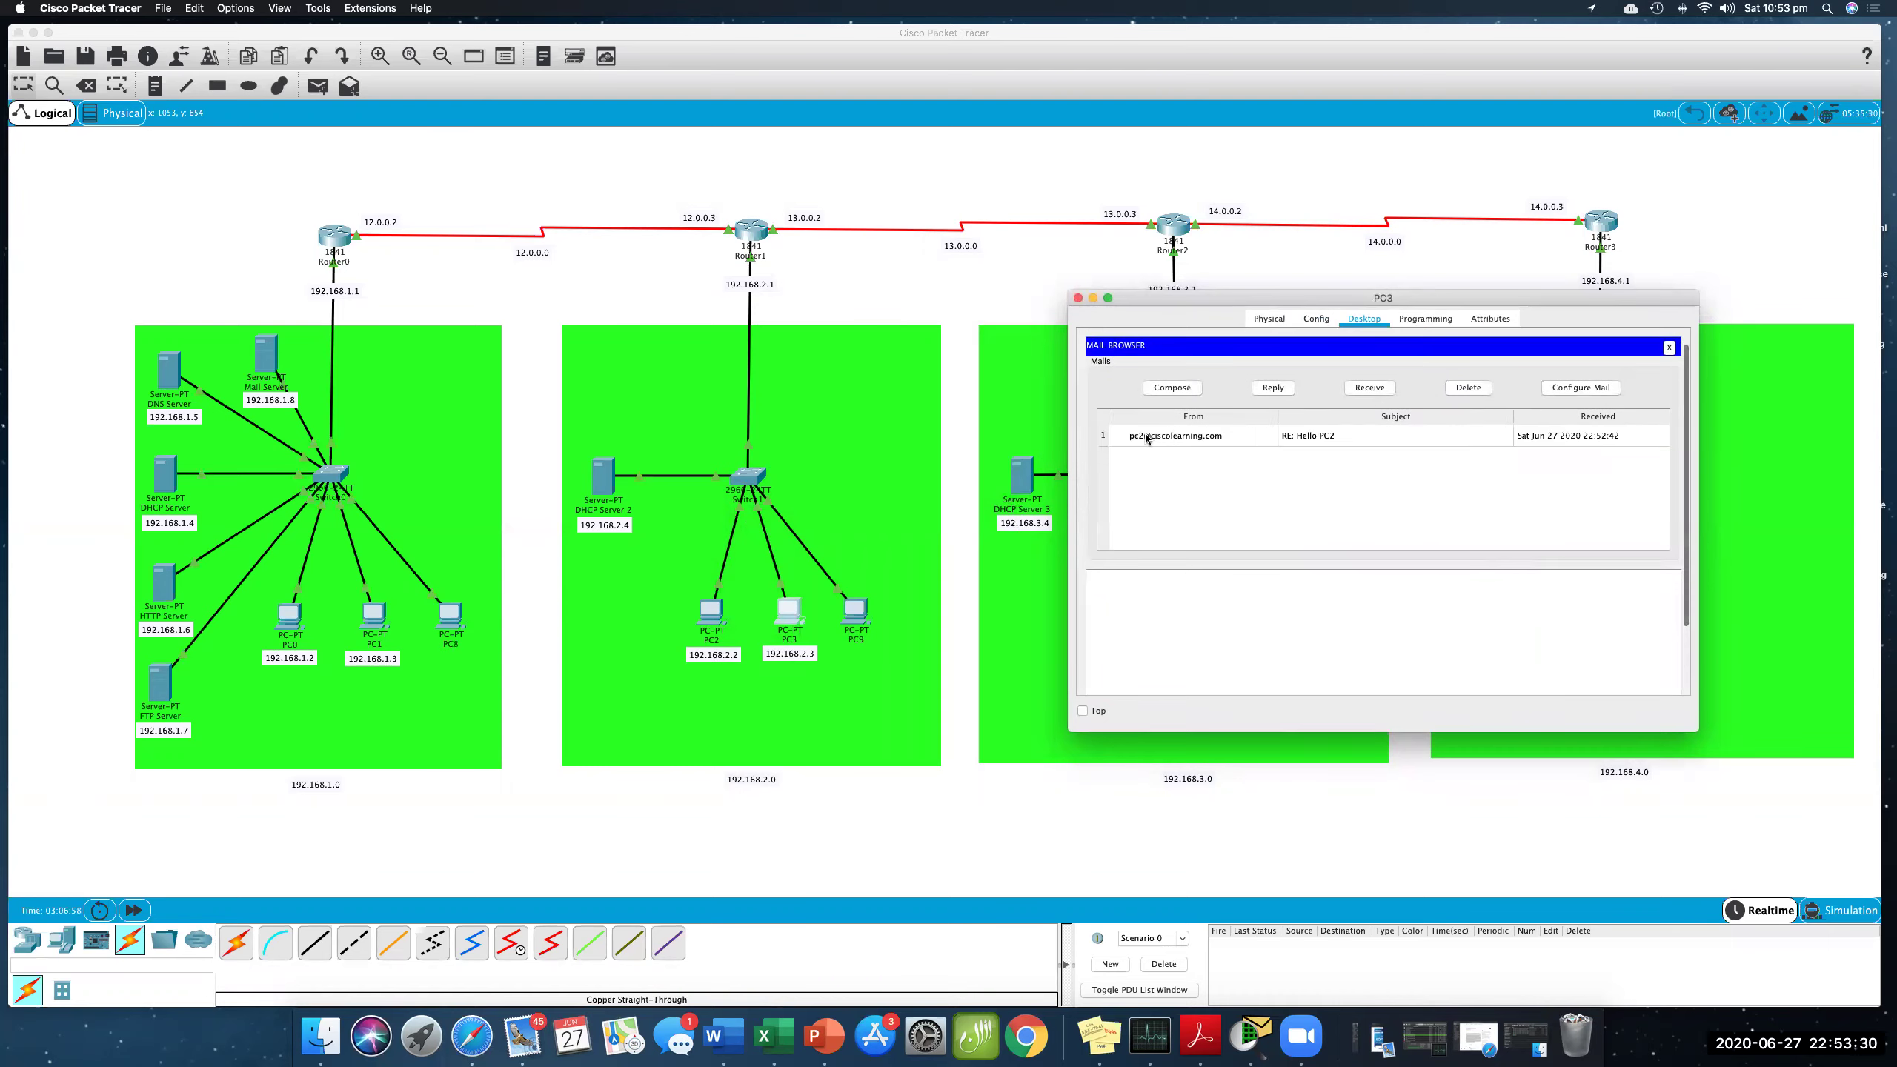
{"action": "left_click", "coordinate": [1147, 438]}
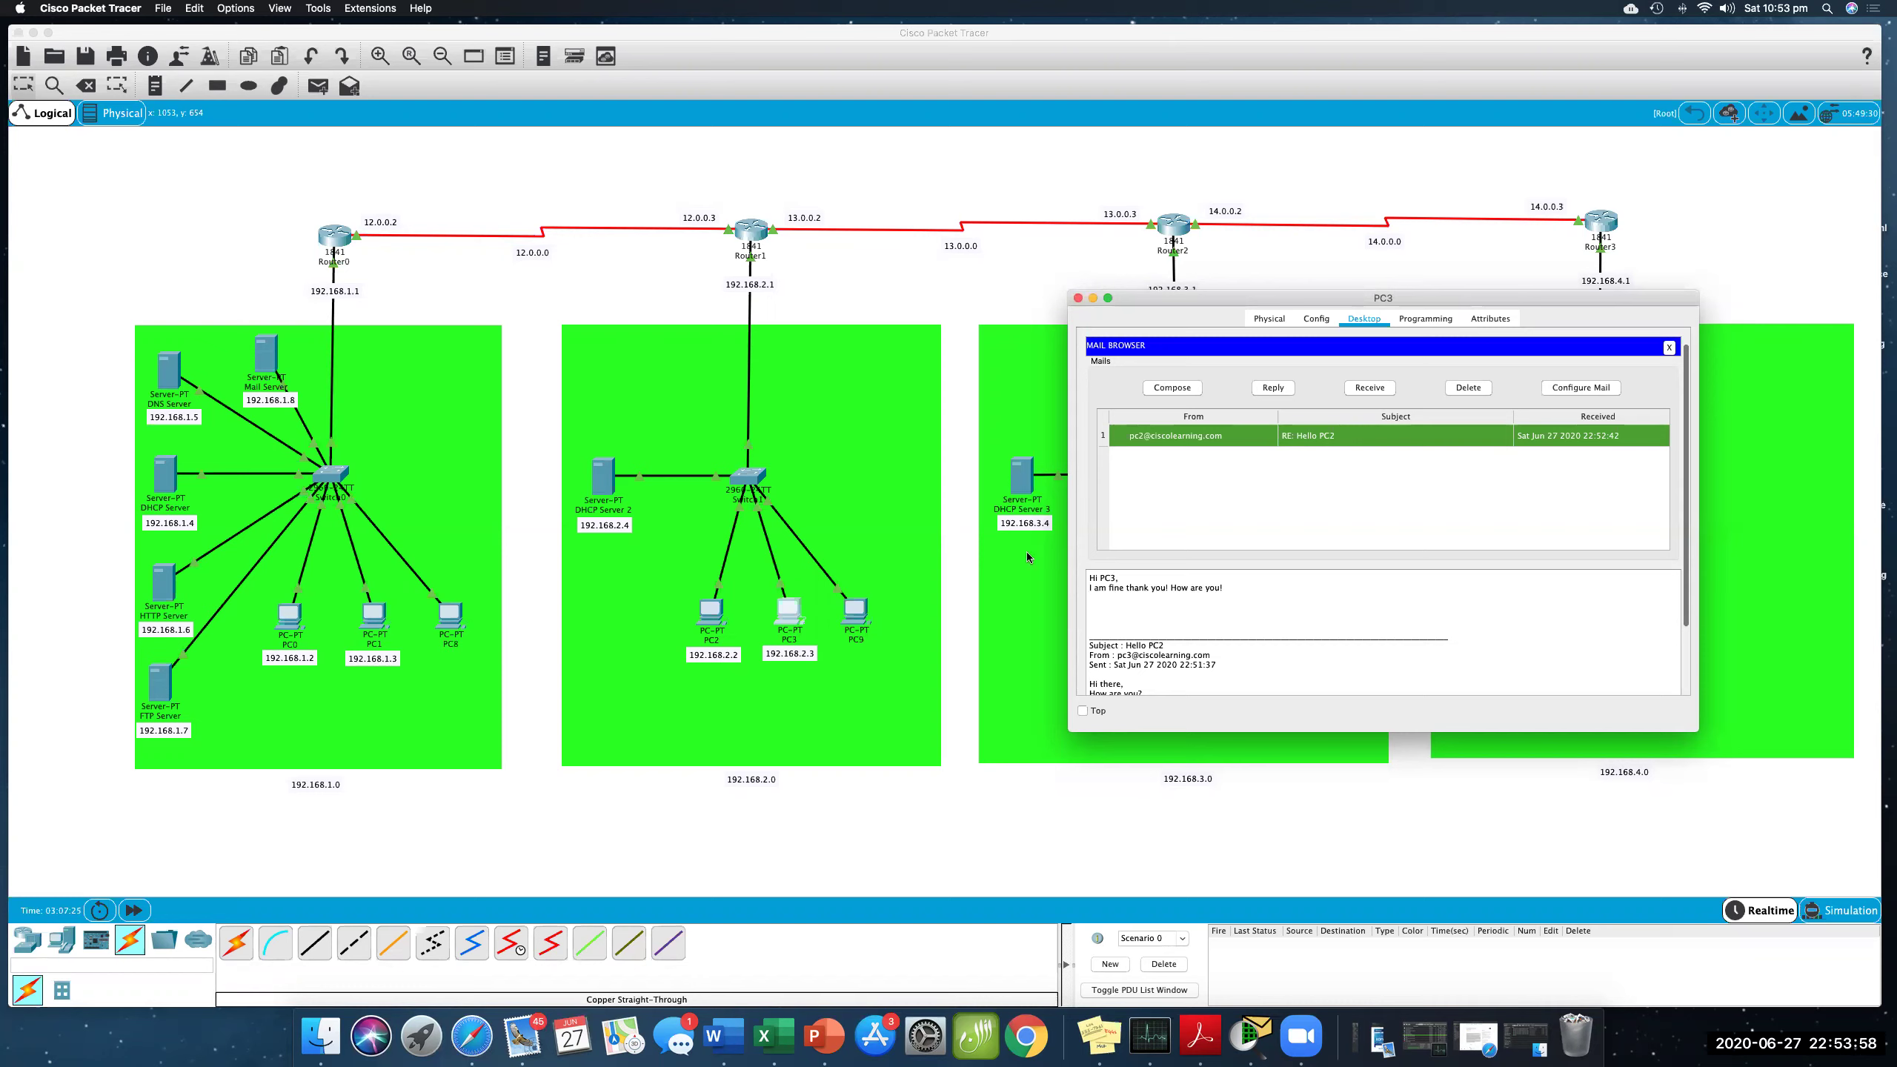
{"action": "left_click", "coordinate": [993, 33]}
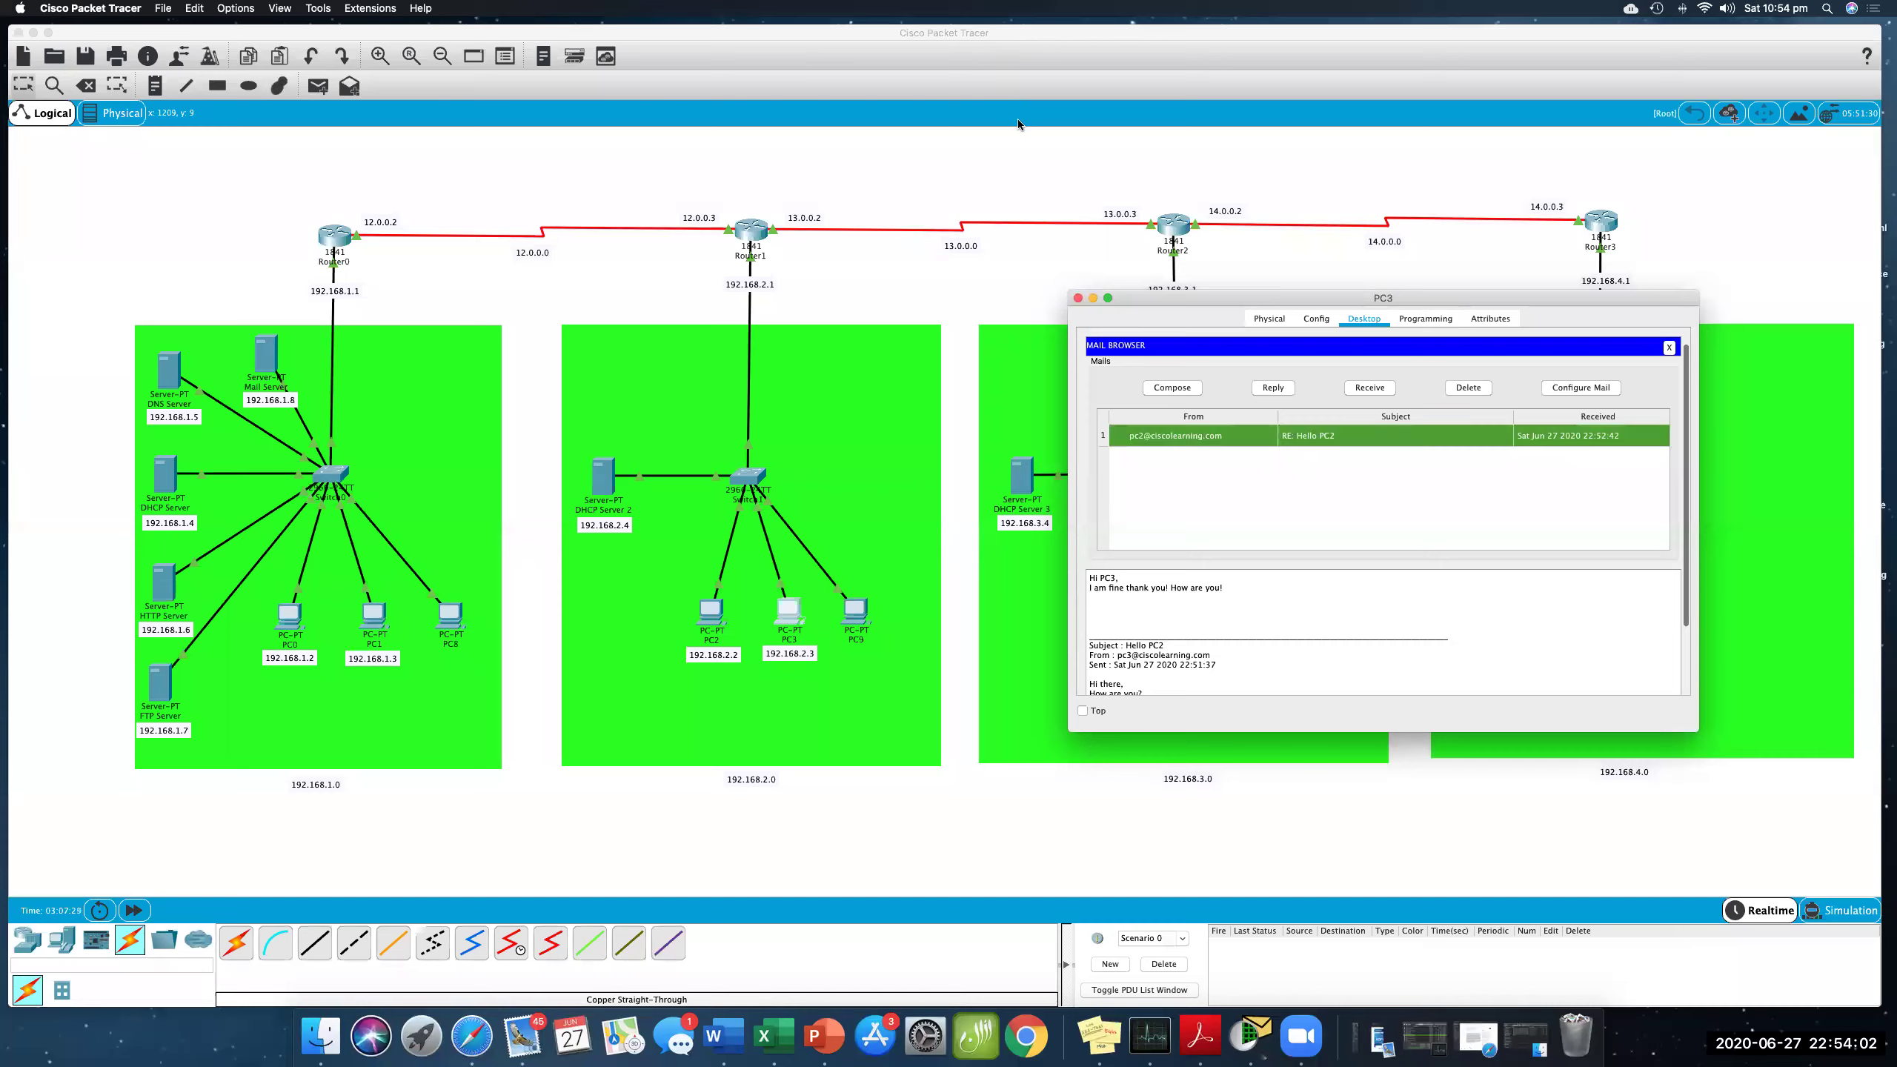